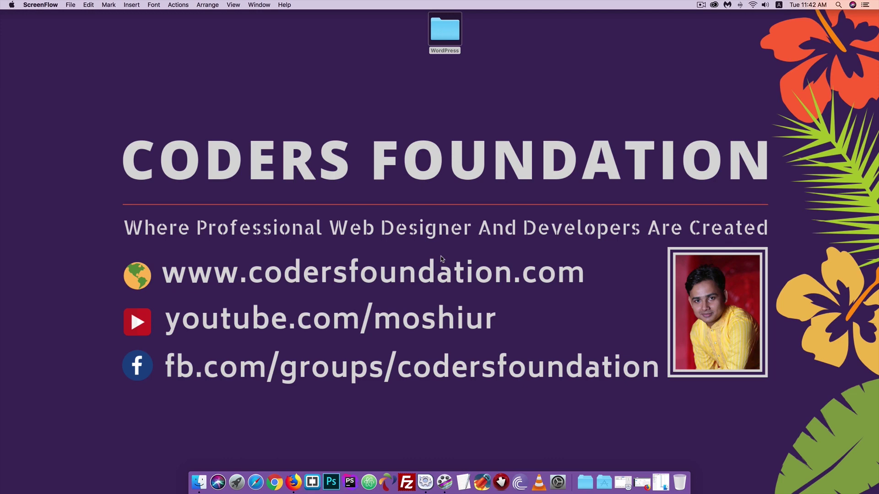
key(super+Tab)
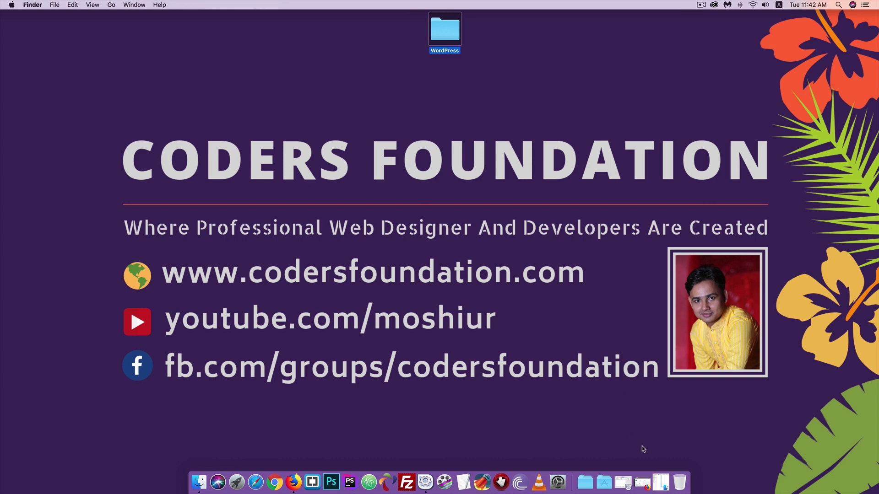
click(661, 482)
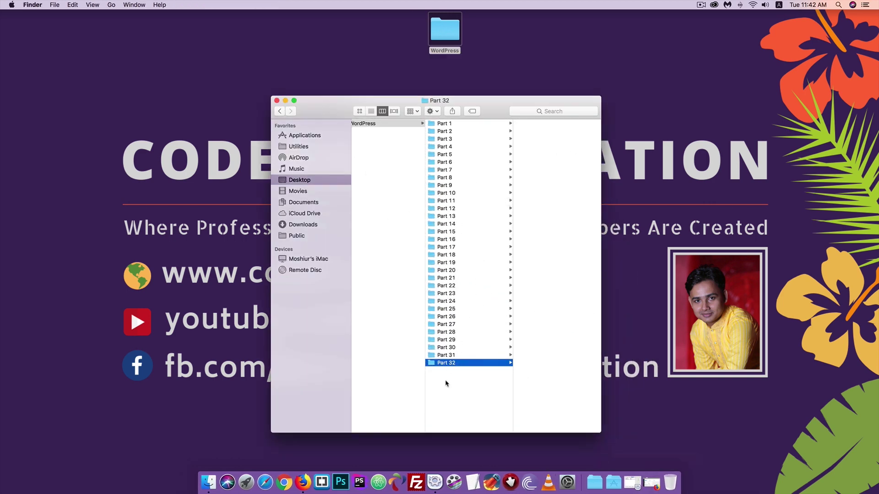
scroll(446, 384, left, 3)
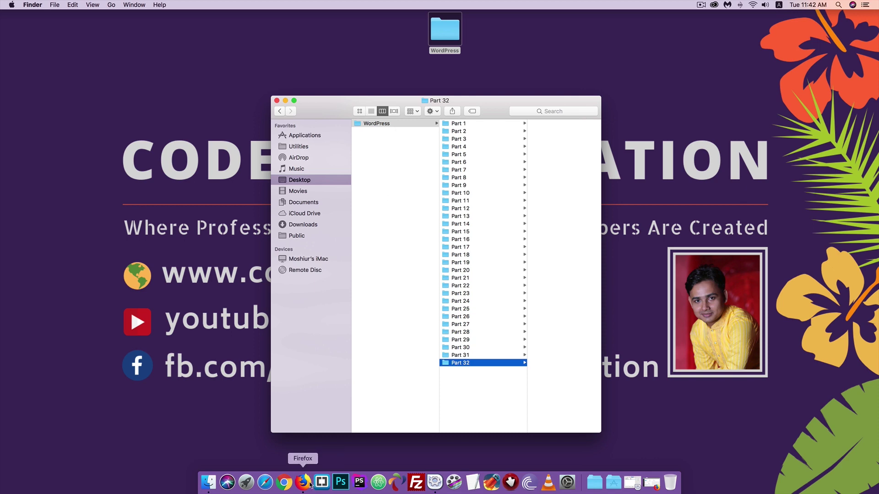
Step: Switch to Firefox, open the Airi site's front end in a new tab from the WordPress dashboard and view its home page
click(310, 482)
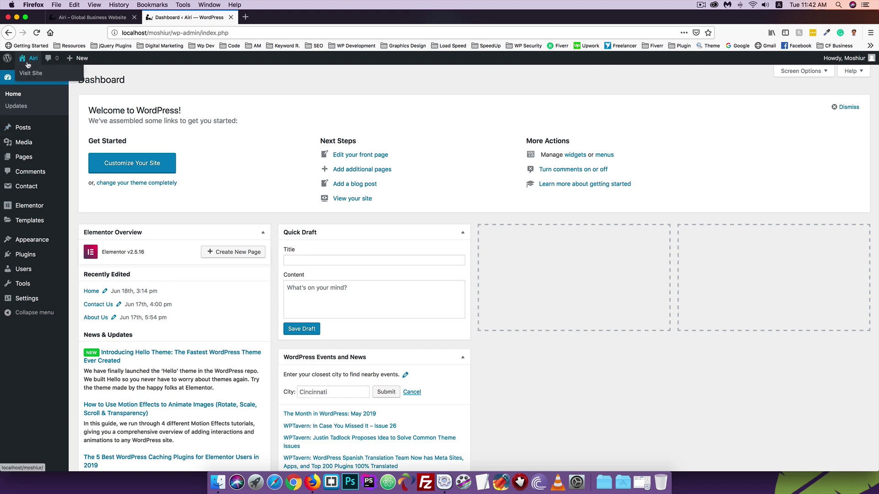
right_click(29, 70)
click(46, 74)
click(278, 18)
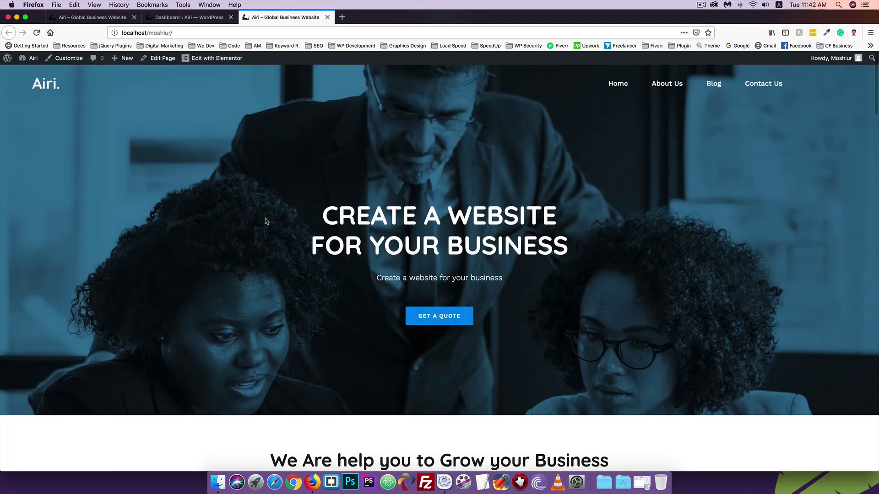
scroll(265, 222, down, 5)
scroll(266, 222, up, 5)
scroll(434, 170, down, 1)
scroll(434, 170, up, 1)
Step: Turn on responsive design mode for the home page from the developer tools and close the inspector
right_click(397, 160)
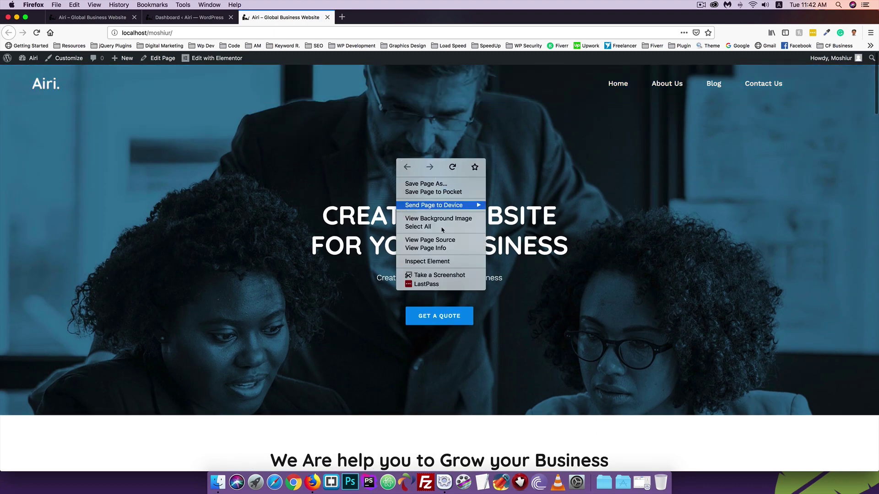
click(435, 262)
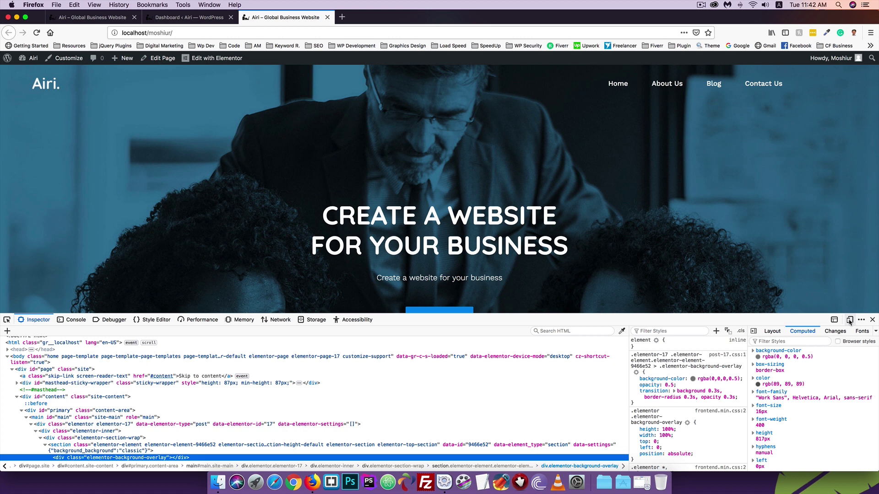
click(850, 321)
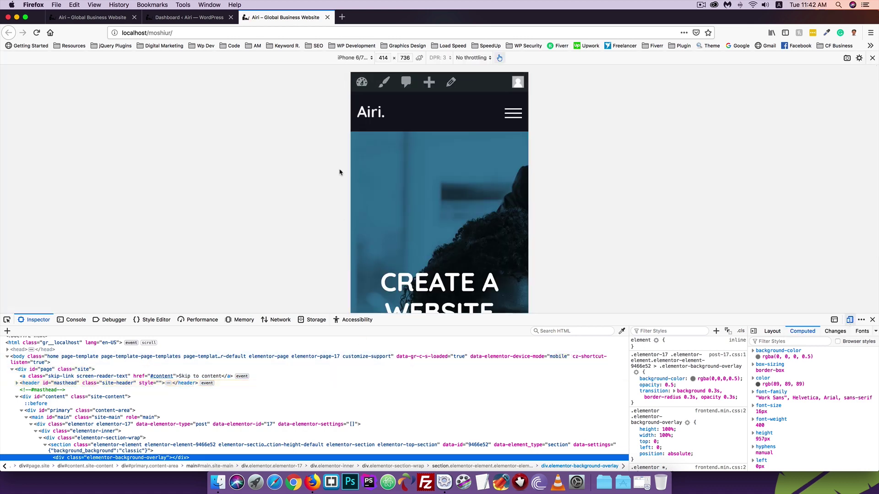
click(872, 320)
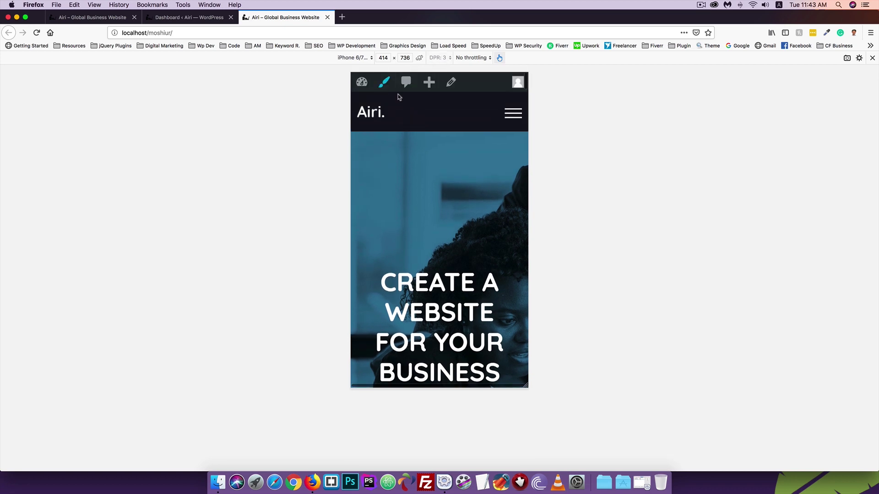
Step: Examine the home page's mobile menu, service blocks and counter section in the iPhone 6/7/8 Plus preview
click(514, 117)
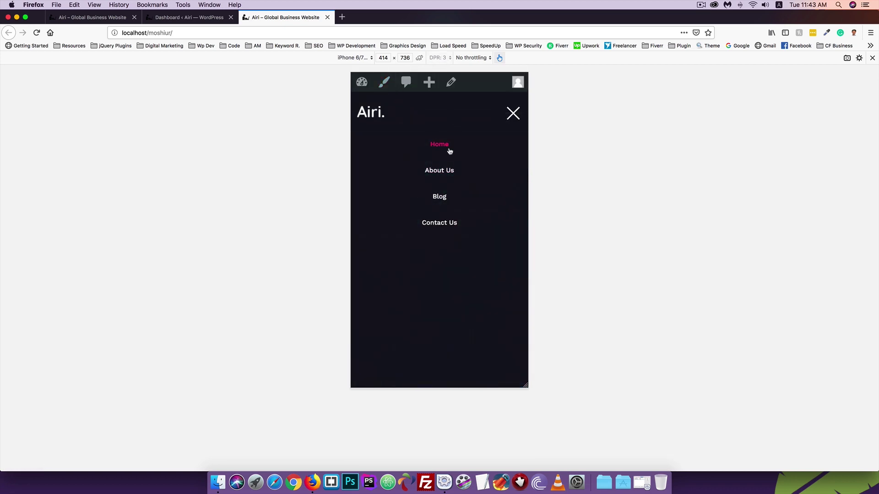
click(513, 115)
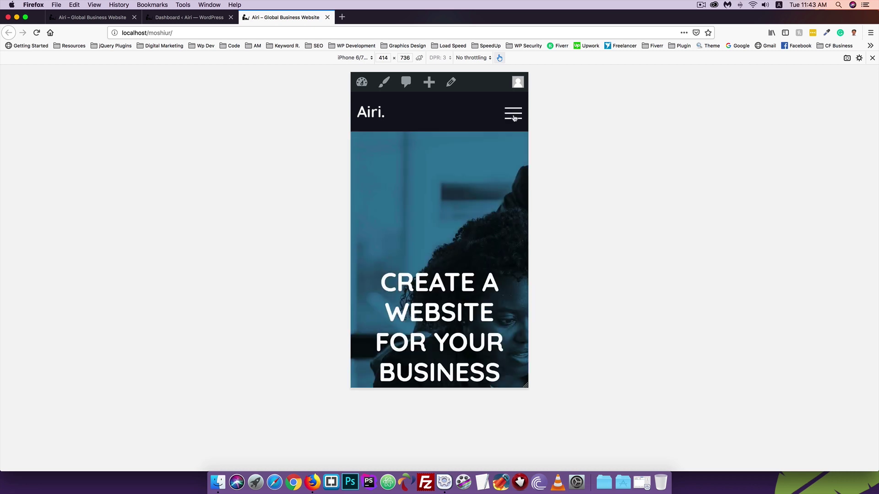
scroll(452, 190, down, 5)
scroll(453, 191, down, 15)
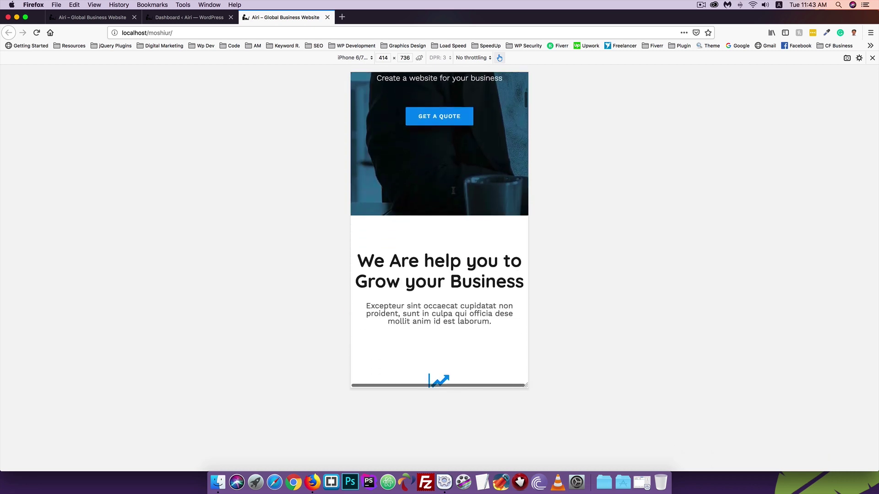
scroll(453, 192, down, 6)
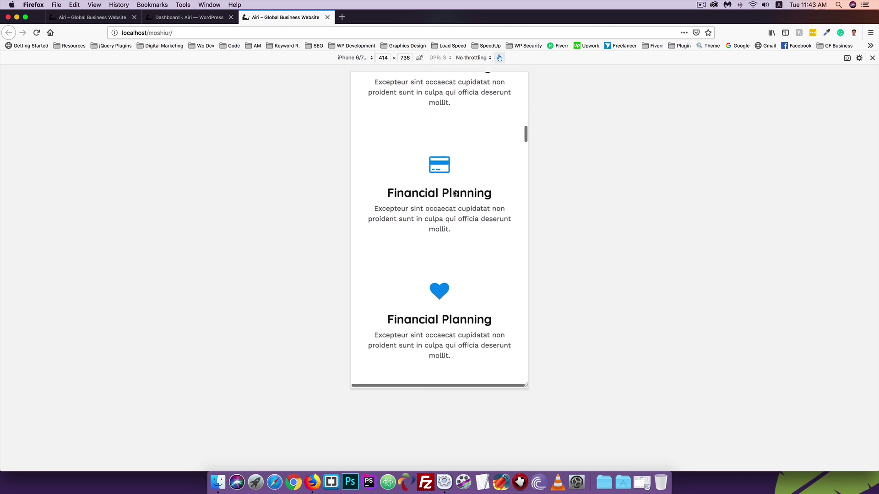
click(360, 59)
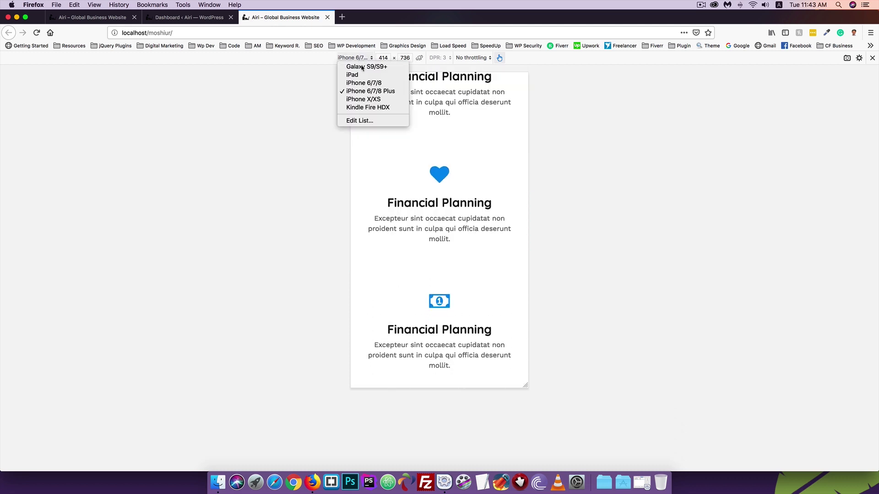
click(381, 91)
scroll(412, 182, down, 5)
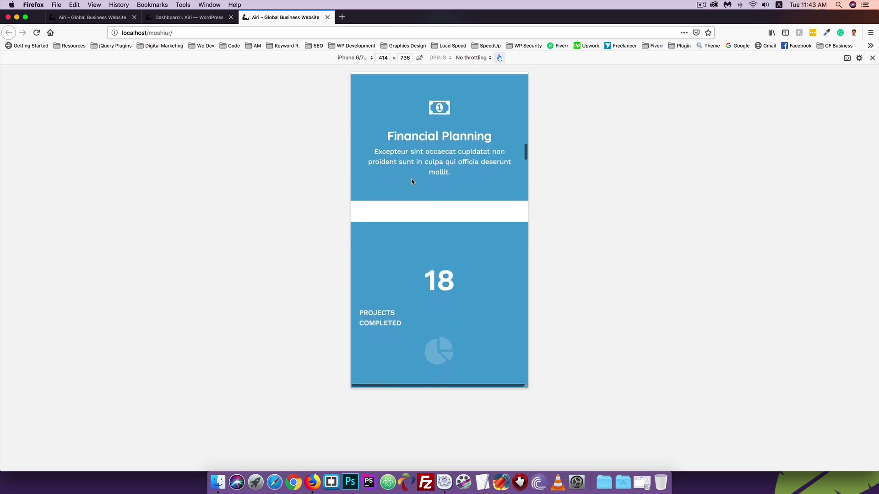
scroll(412, 181, down, 4)
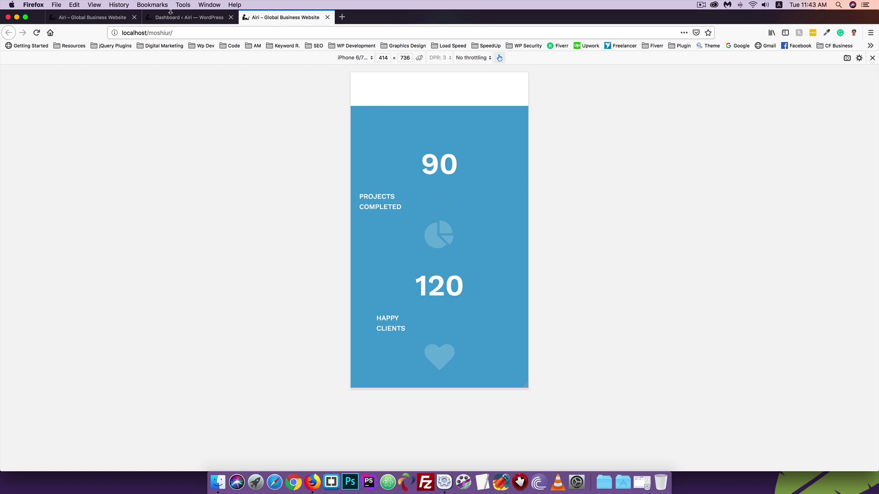
Step: Open the WordPress page list in a new tab from the dashboard and edit the Home page with Elementor
click(171, 17)
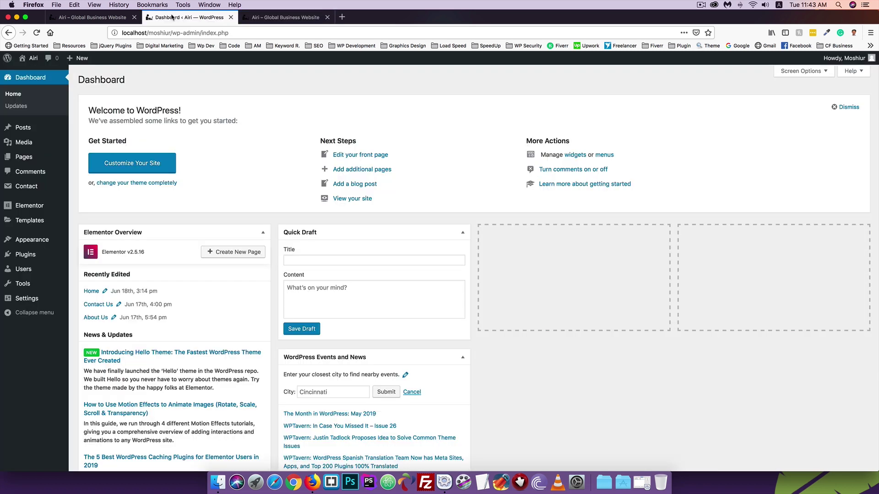
right_click(22, 150)
click(51, 156)
click(275, 18)
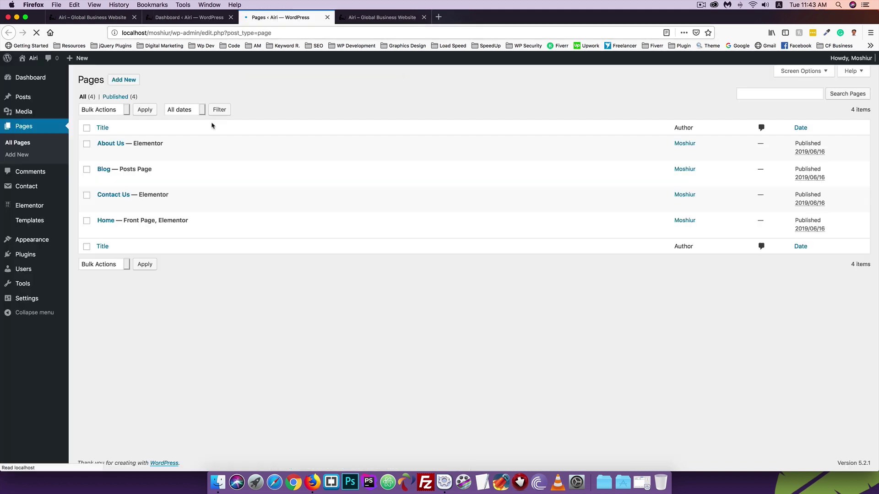
click(202, 231)
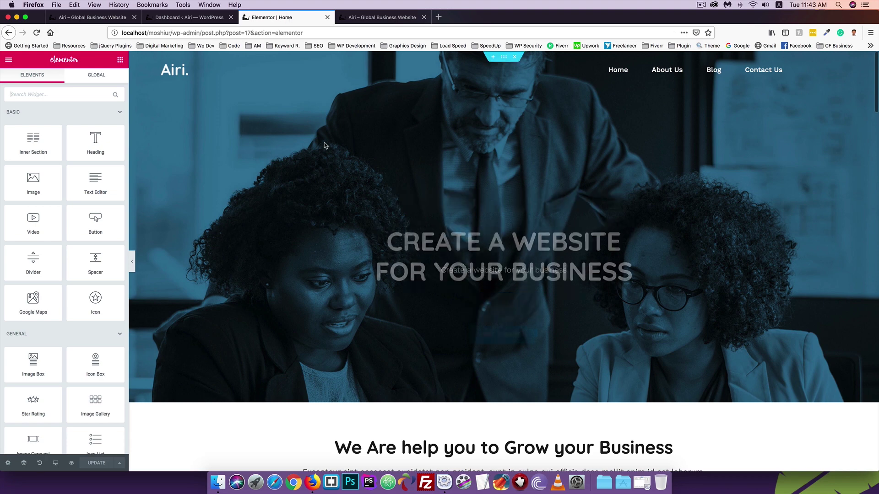
Step: Centre-align the "Projects Completed" heading of the first counter in the blue counter section
scroll(329, 150, down, 6)
scroll(328, 151, down, 10)
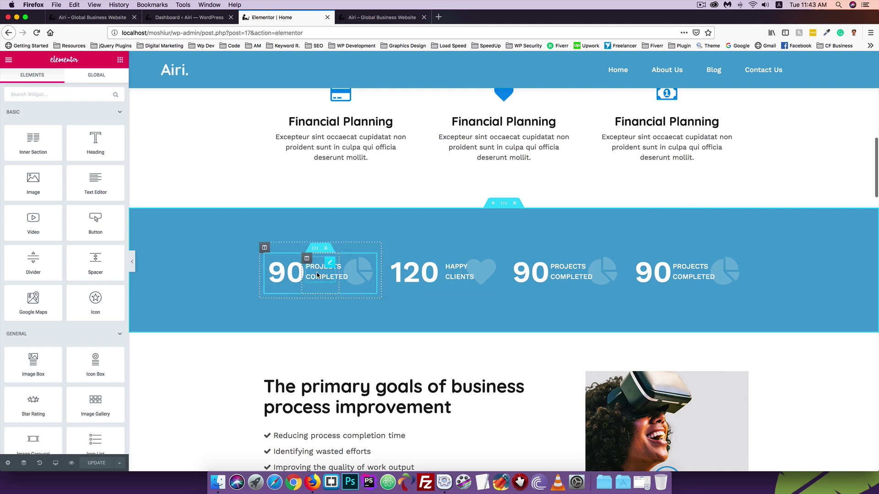
click(317, 275)
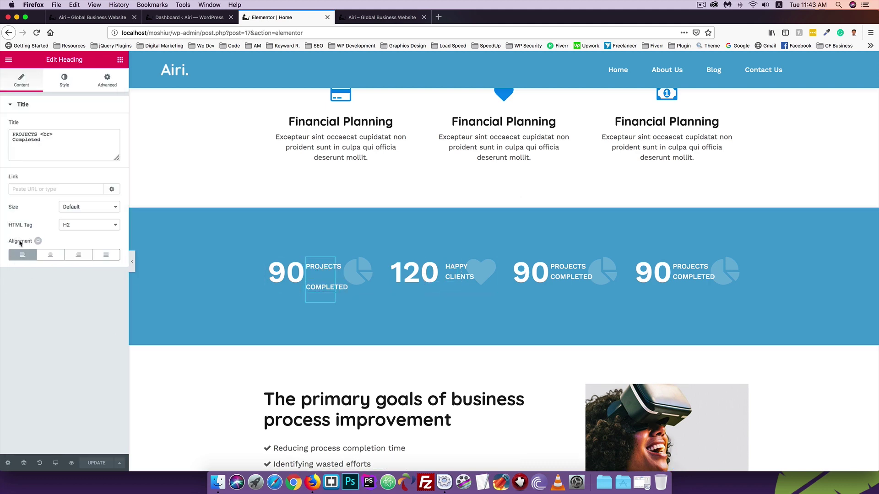
click(19, 259)
click(50, 256)
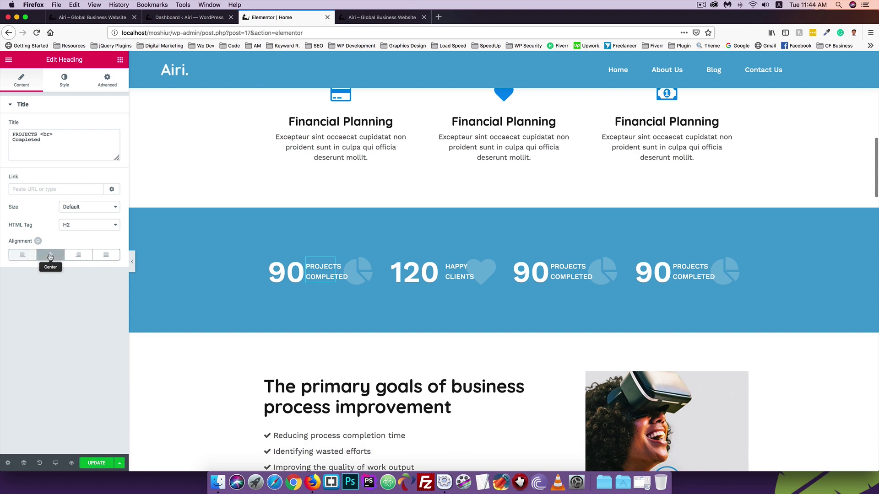
Step: Try left alignment on the first counter's pie-chart icon and restore its centre alignment
click(359, 273)
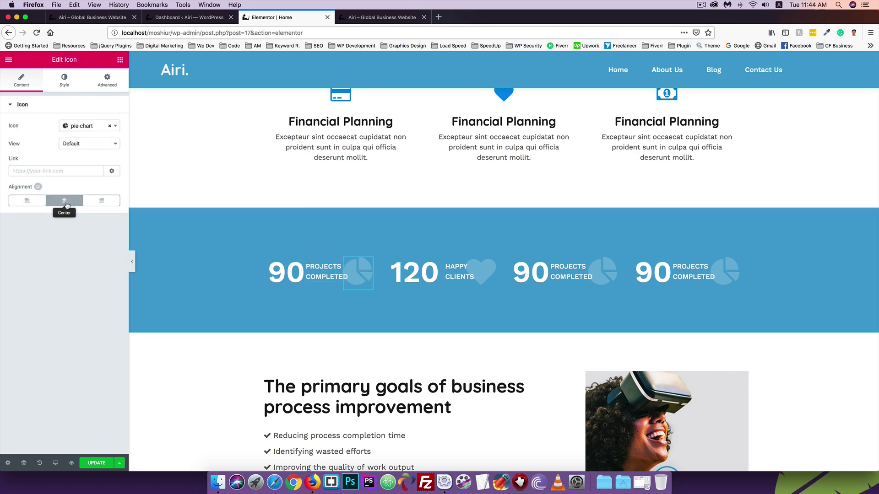
click(23, 203)
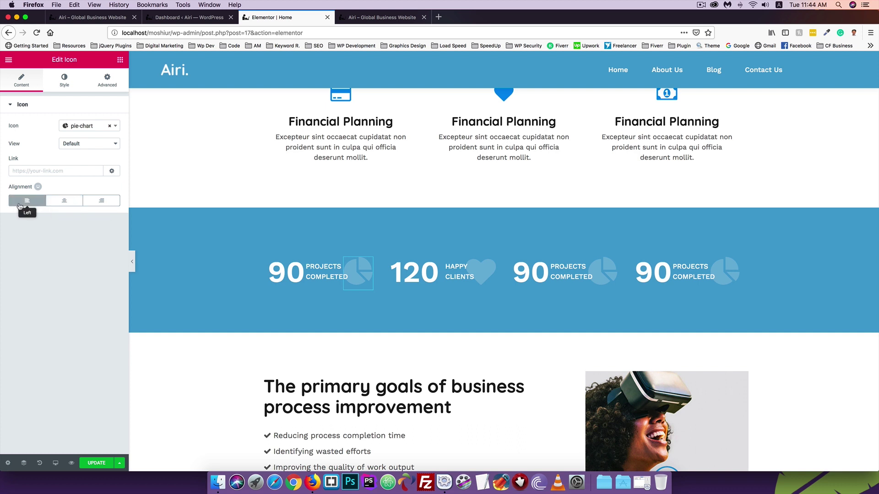
click(64, 203)
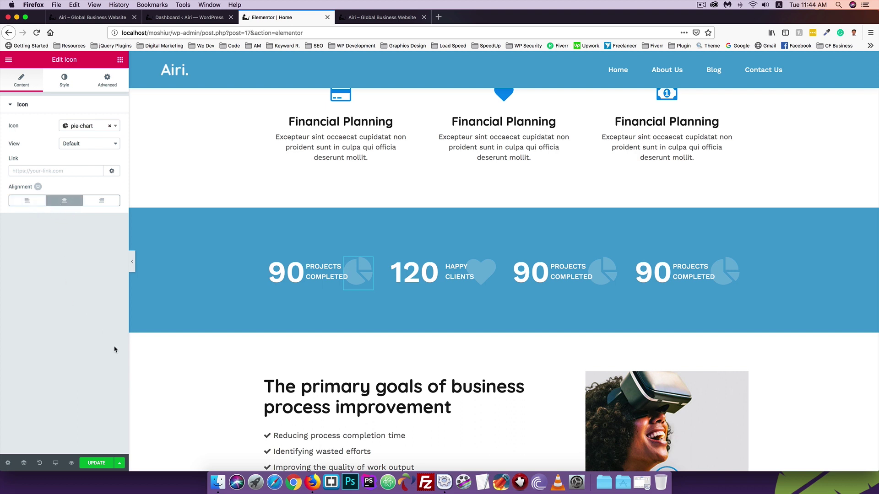
Step: Centre-align the "Happy Clients" heading and the third and fourth counters' "Projects Completed" headings, and update the page
click(456, 274)
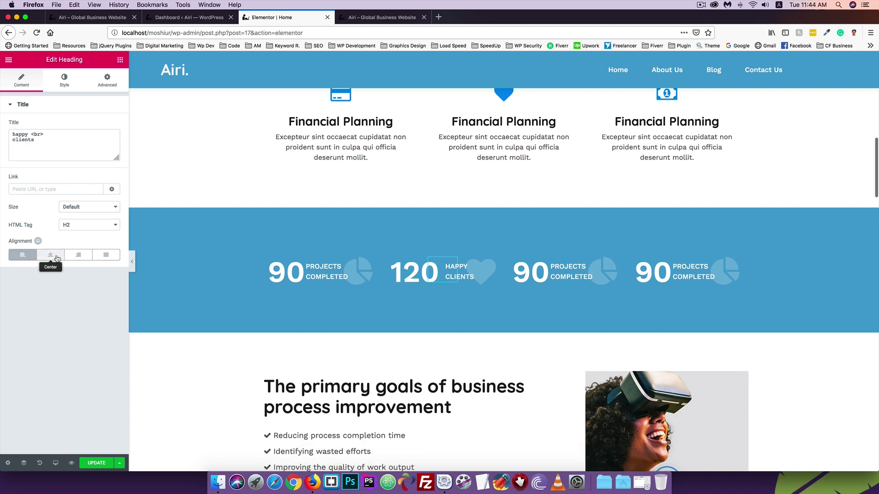
click(567, 270)
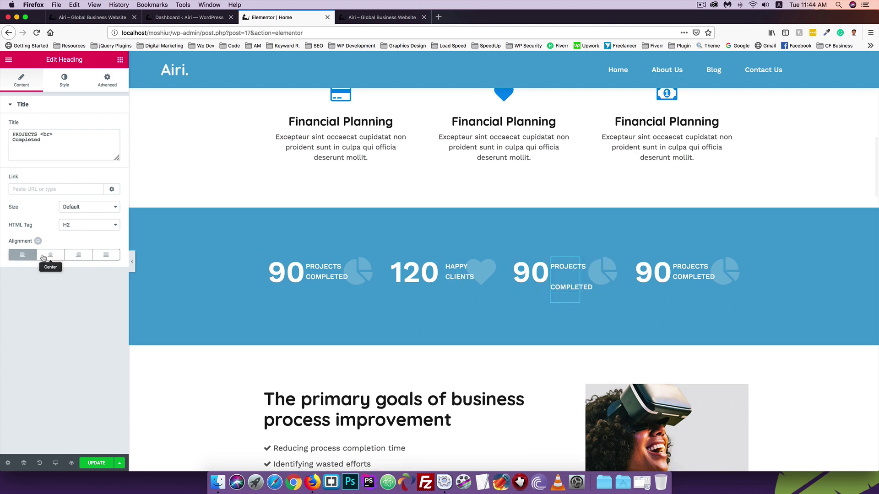
click(682, 269)
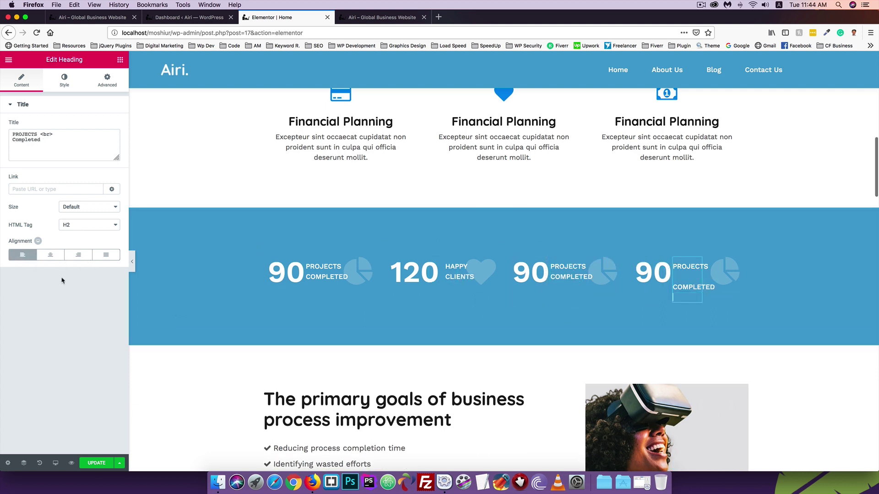
click(51, 254)
click(97, 463)
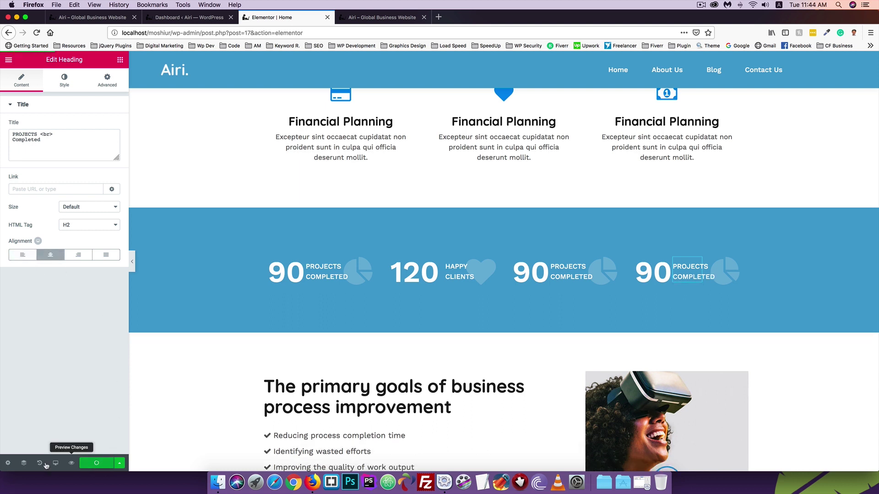
Step: Reload the live home page in the iPhone-size preview and review the layout from the counter section to Our Team
click(383, 17)
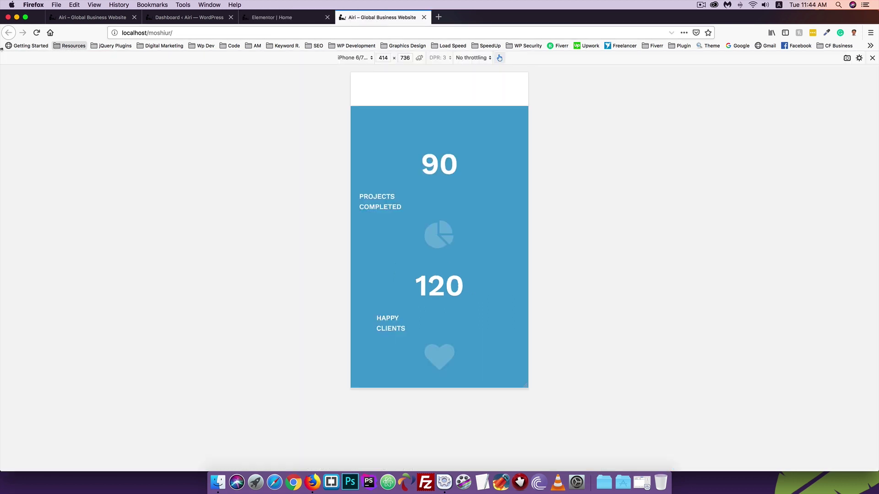
click(37, 33)
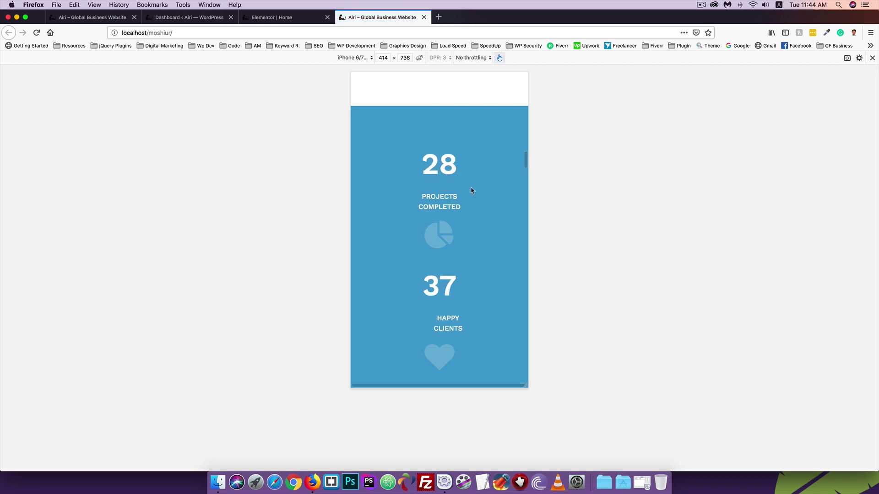
scroll(436, 243, down, 8)
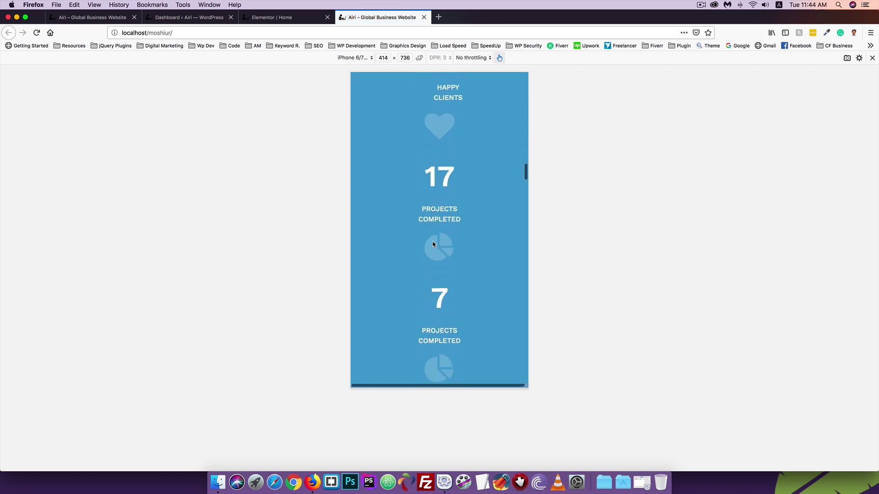
scroll(433, 244, down, 10)
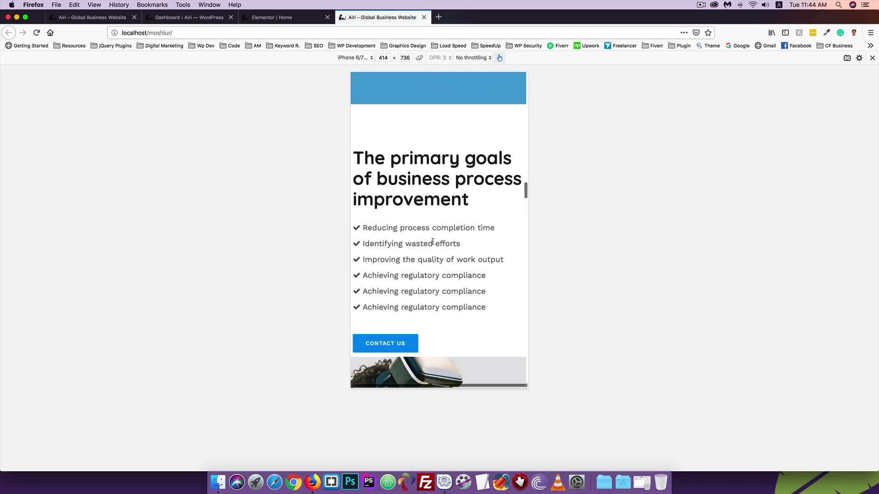
scroll(433, 243, down, 12)
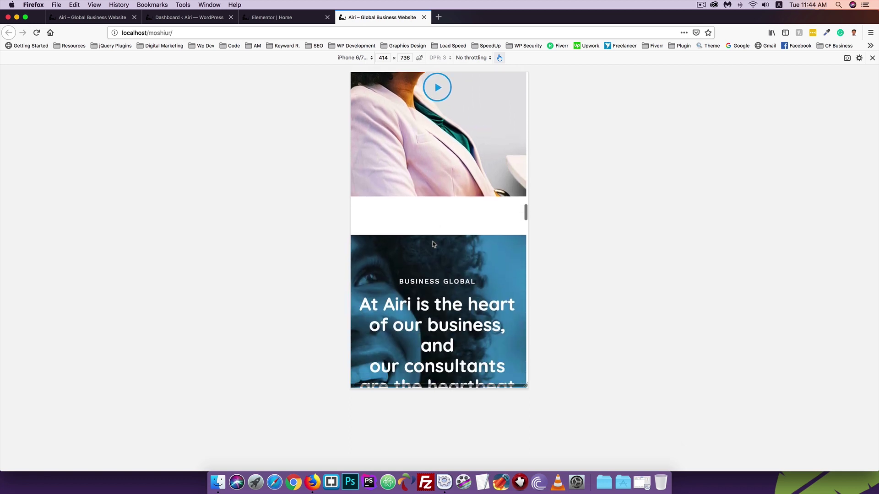
scroll(433, 244, down, 12)
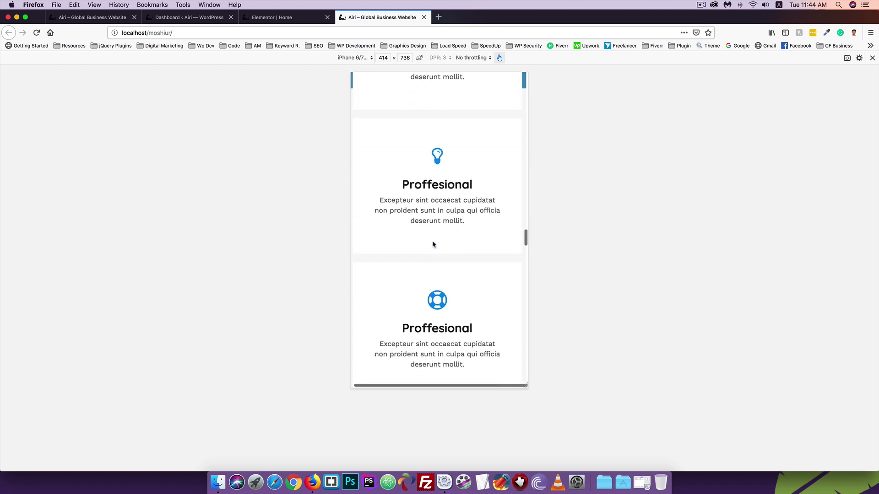
scroll(433, 243, down, 12)
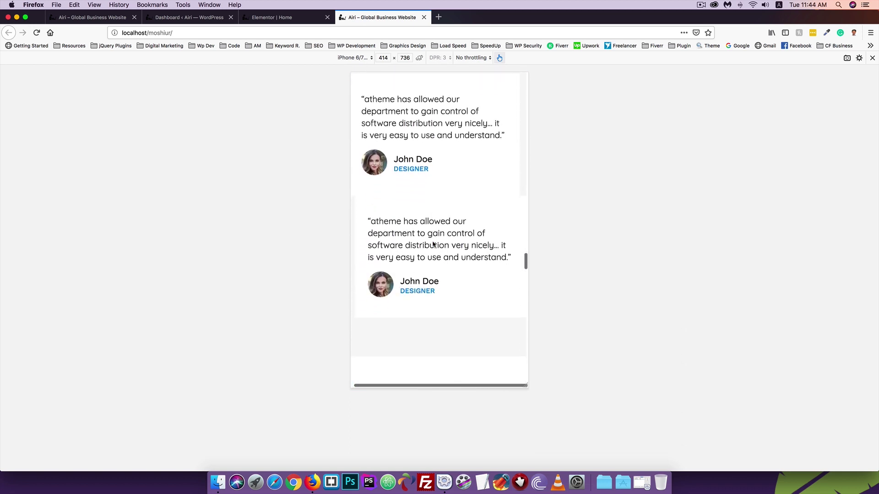
scroll(433, 244, down, 10)
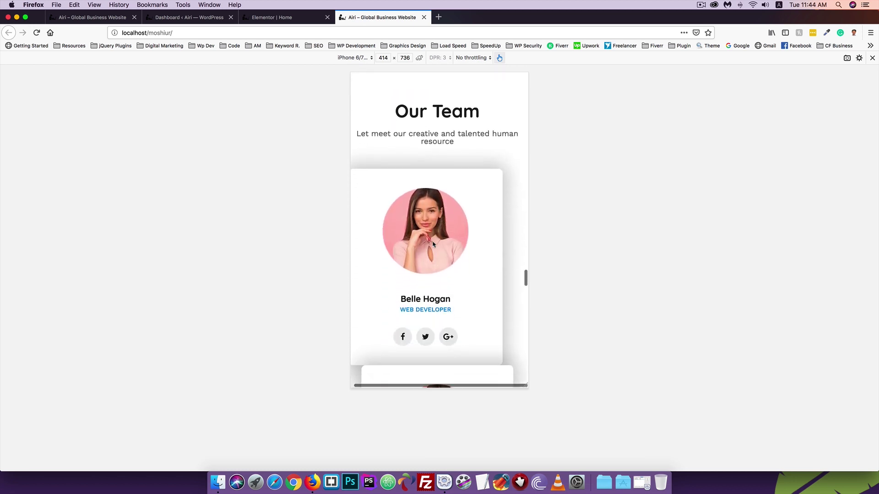
scroll(432, 244, down, 5)
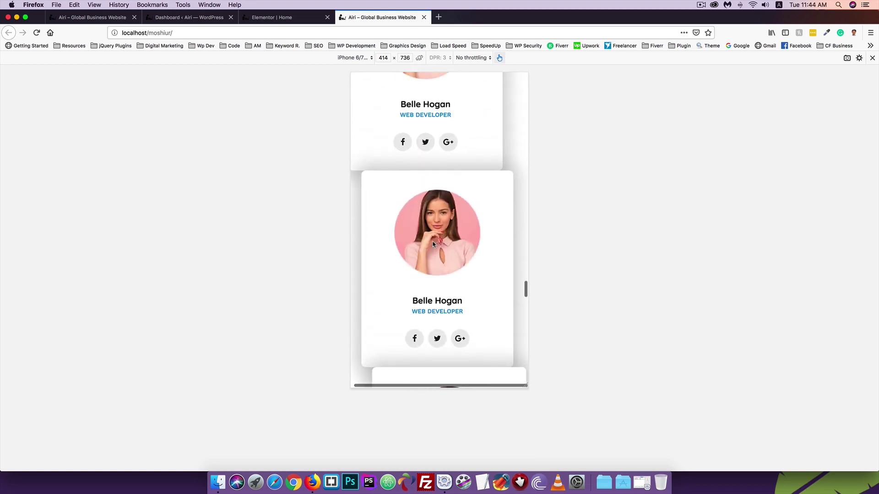
scroll(433, 244, up, 3)
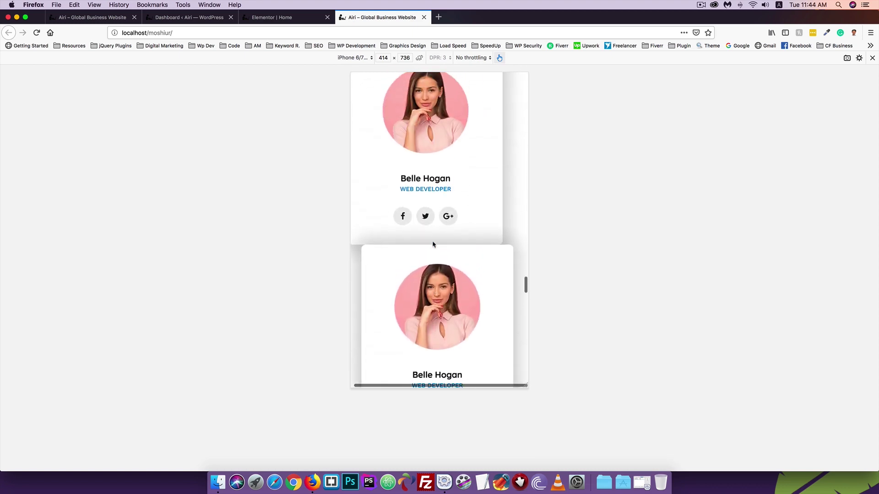
Step: In the Elementor editor, set the first Our Team column's right margin to 0 px
click(259, 19)
scroll(360, 224, down, 10)
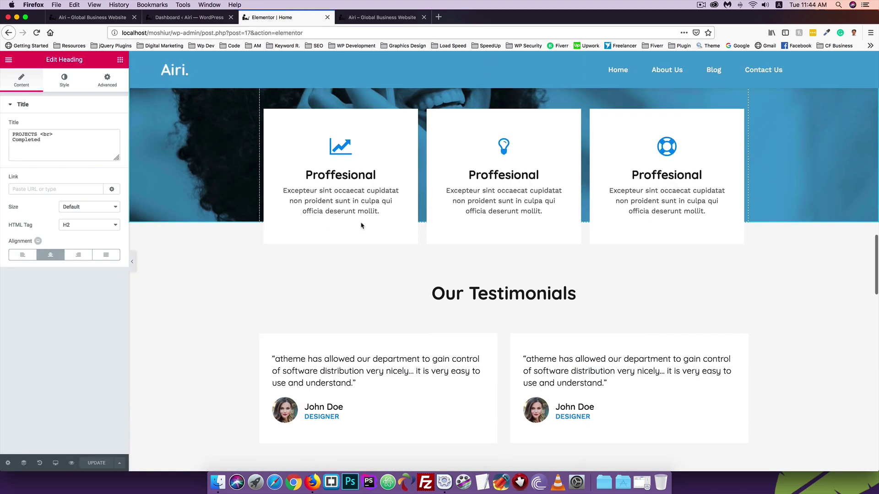
scroll(361, 226, down, 8)
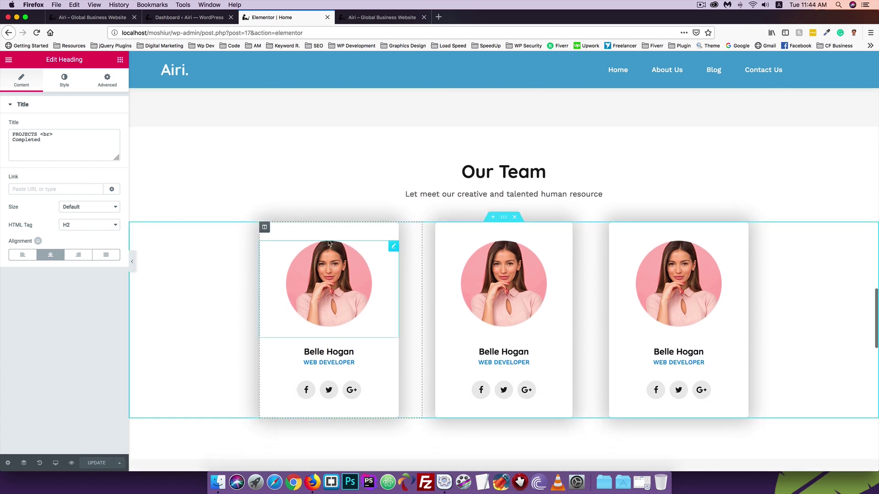
right_click(329, 232)
click(344, 239)
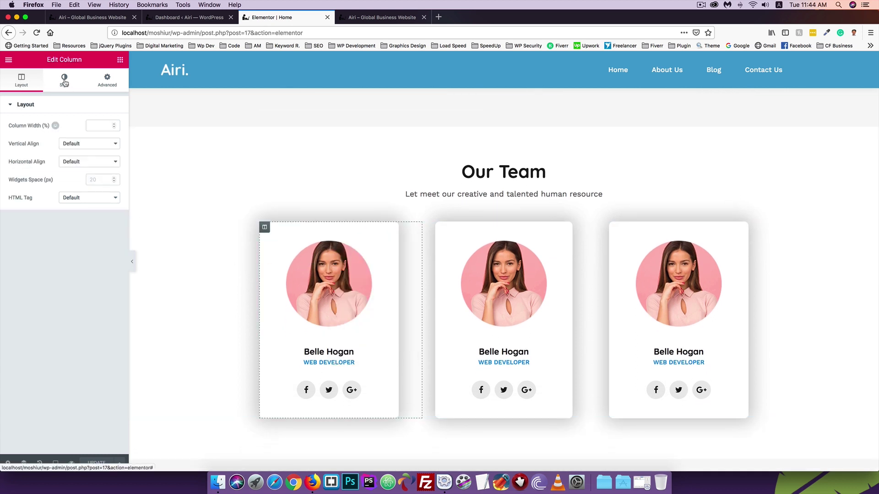
click(64, 81)
click(102, 82)
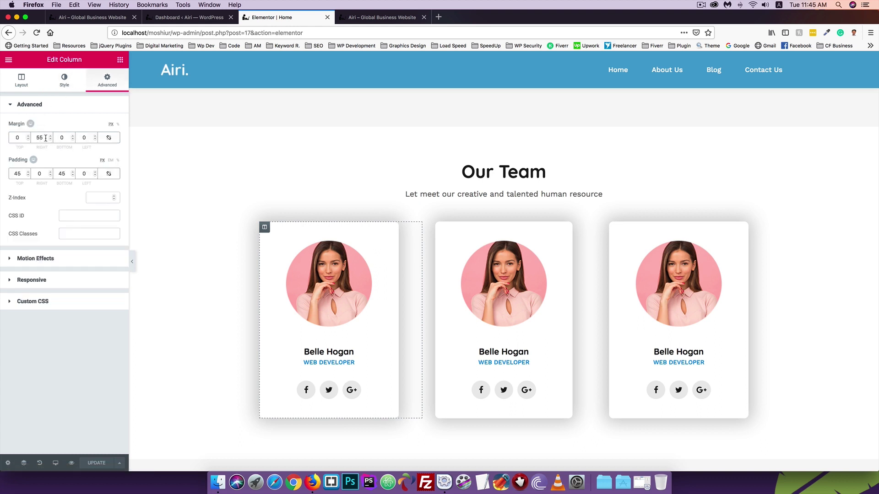
drag(44, 137, 1, 133)
text(0)
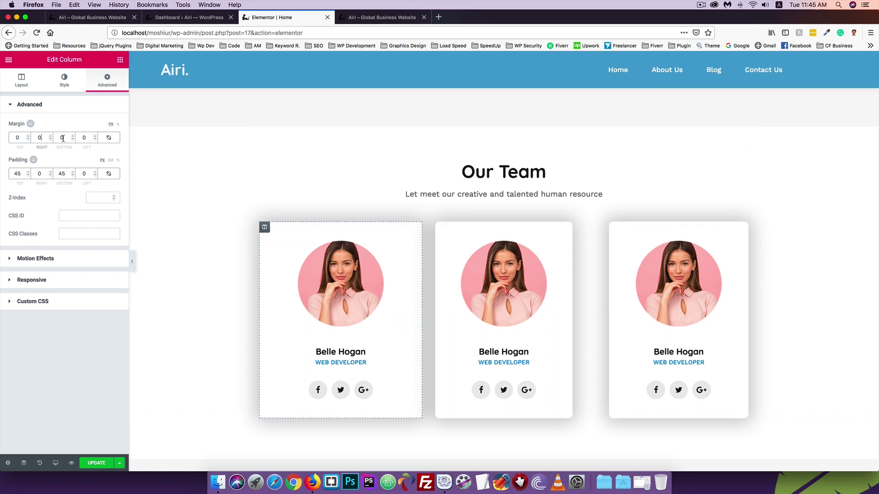
Step: Set the first Our Team column's bottom margin to 45 px and update the page
drag(67, 137, 47, 138)
click(369, 18)
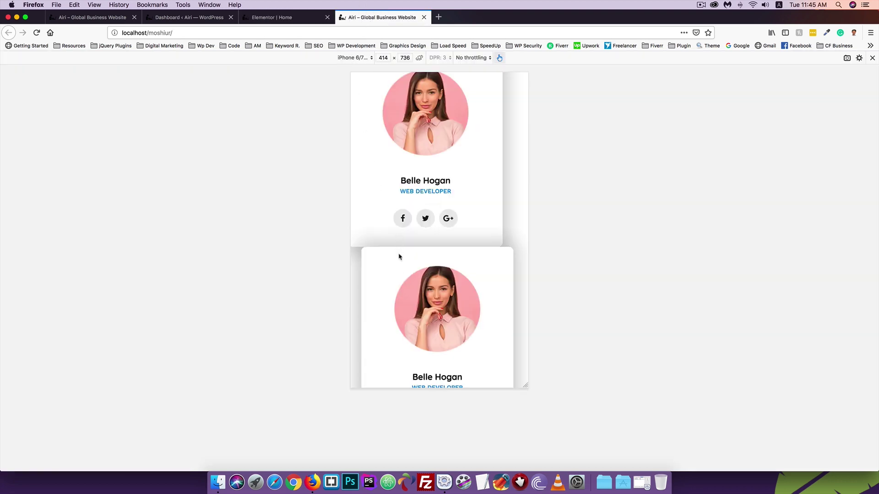
click(274, 17)
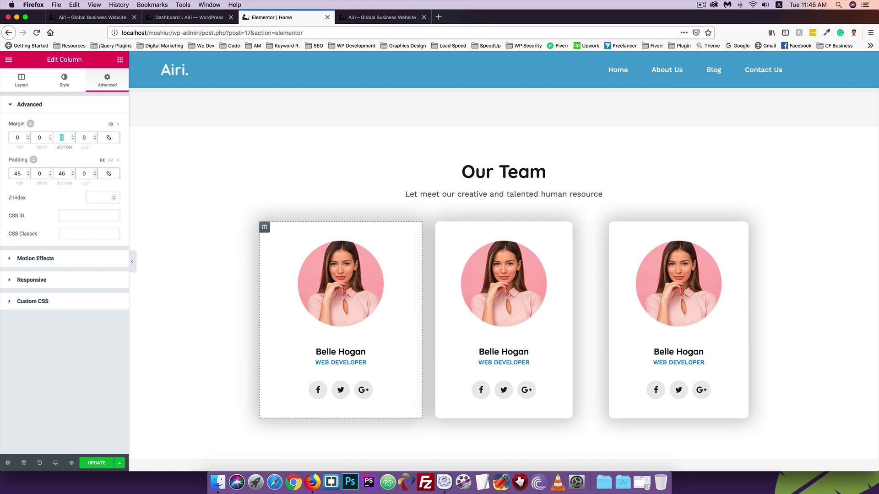
text(25)
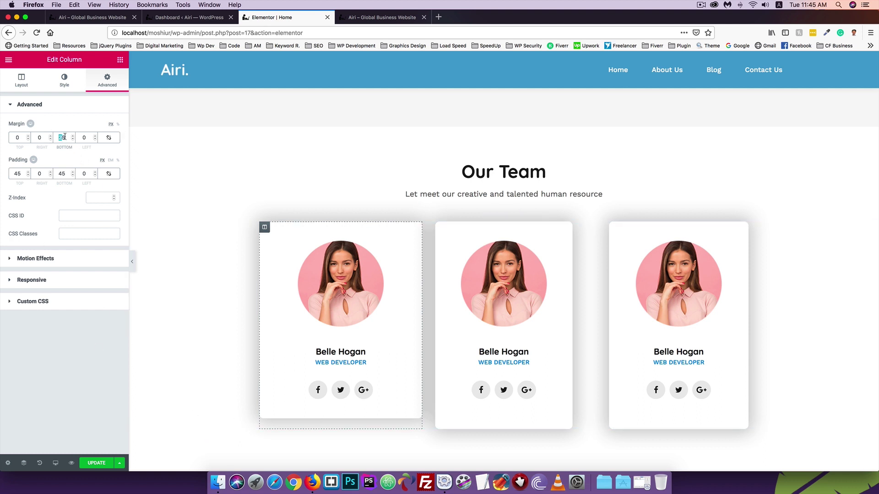
text(45)
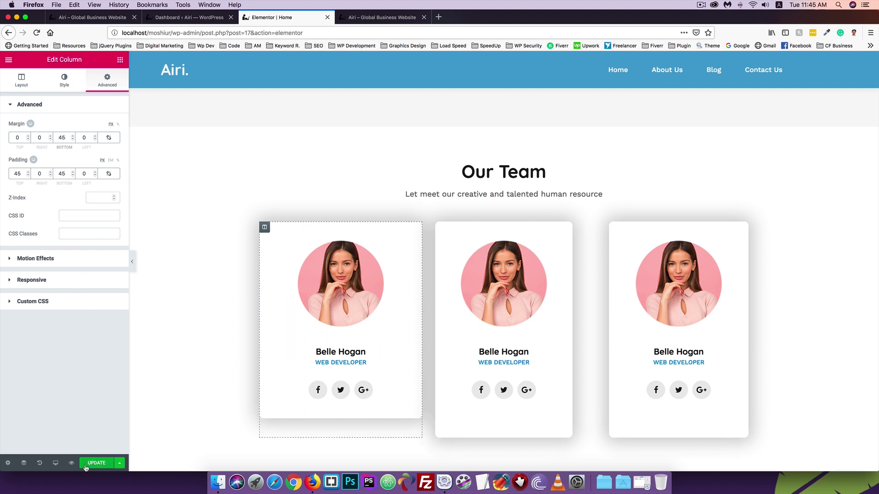
Step: Set the second Our Team column's right and left margins to 0 and its bottom margin to 45 px, and update the page
right_click(485, 228)
click(501, 235)
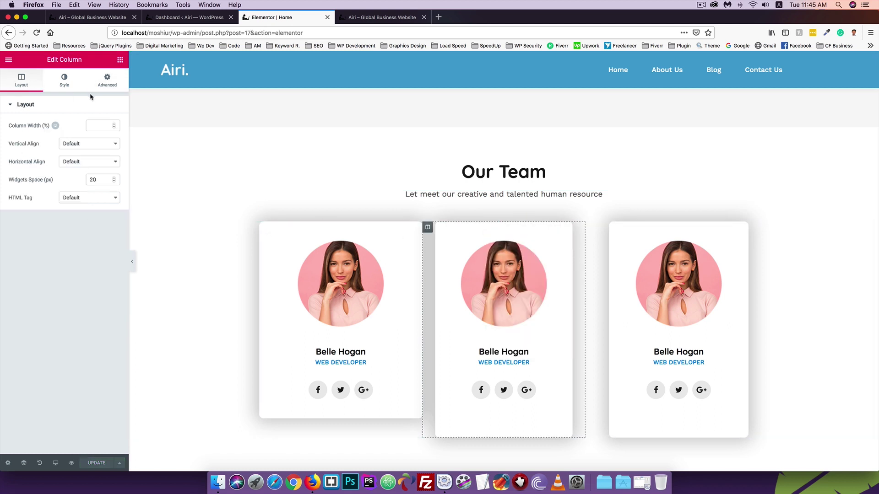
click(70, 83)
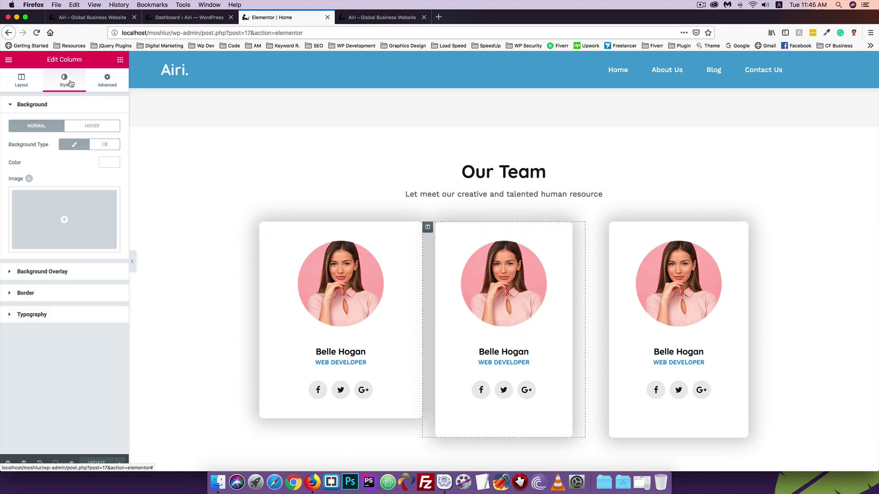
click(98, 82)
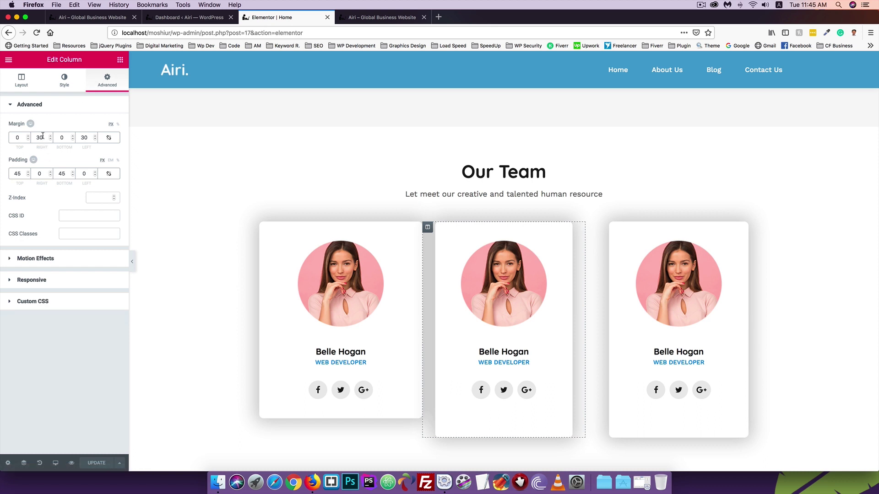
text(0)
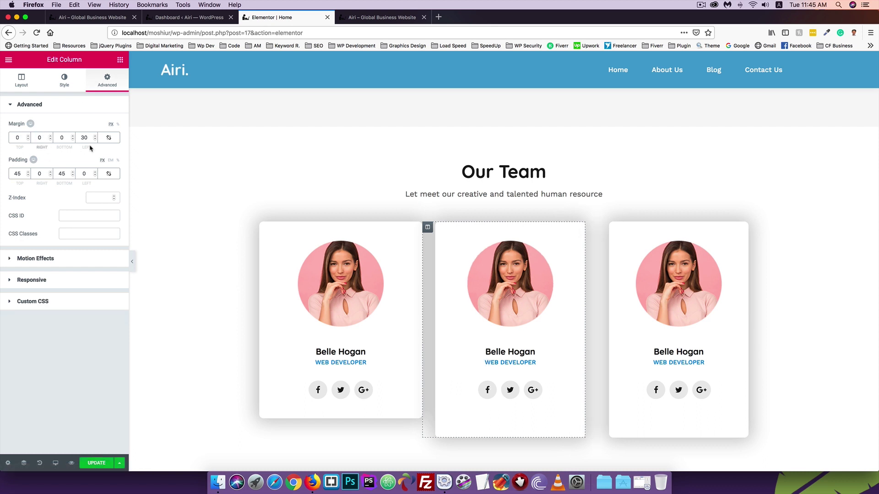
text(0)
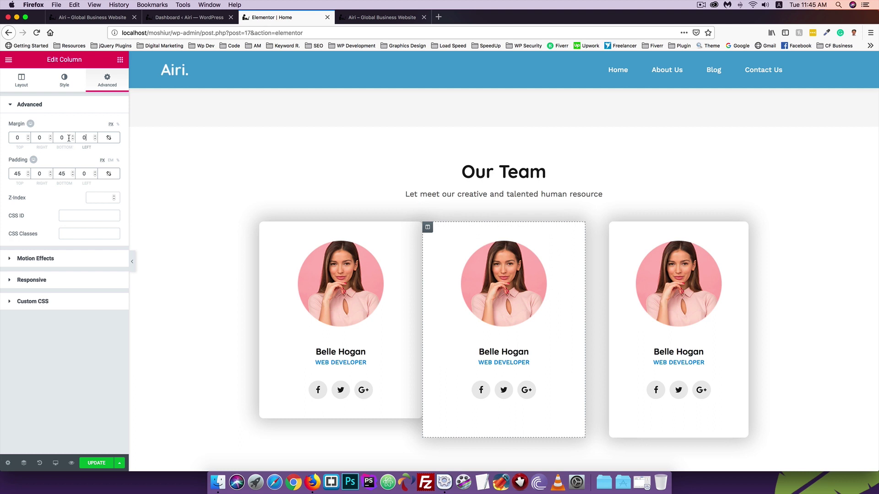
text(45)
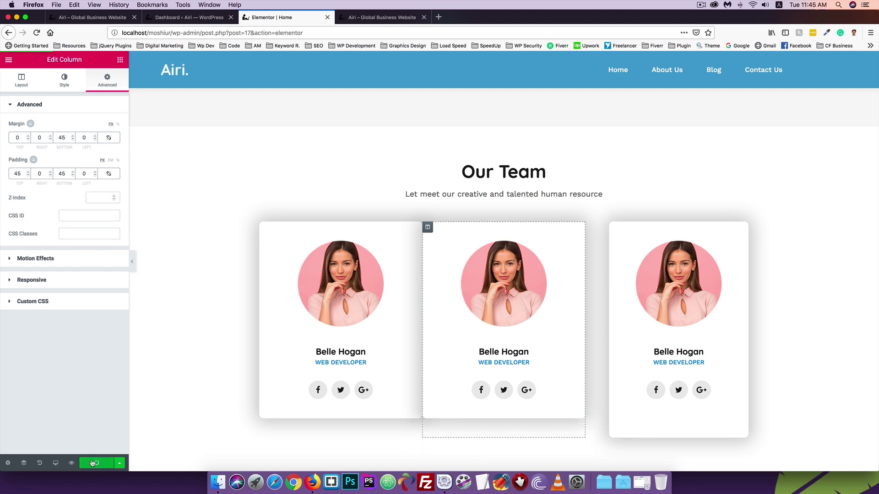
Step: Set the third Our Team column's left margin to 0 and its bottom margin to 45 px, and update the page
right_click(676, 228)
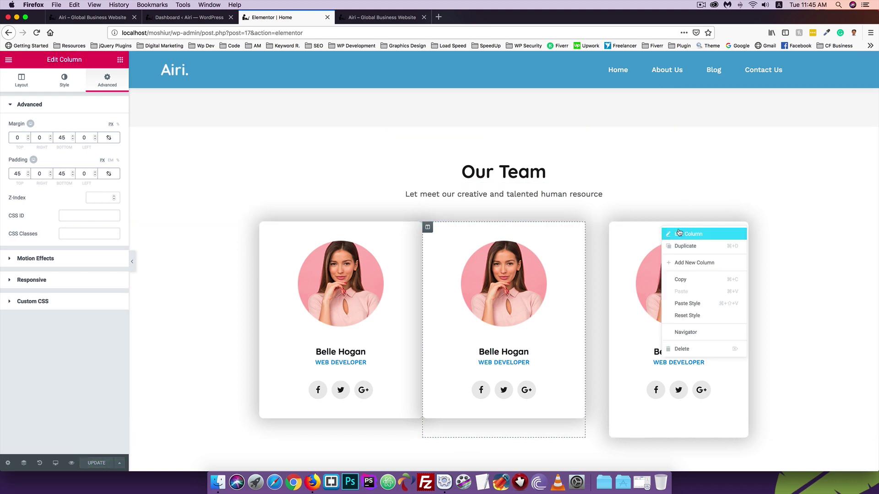
click(679, 234)
click(67, 80)
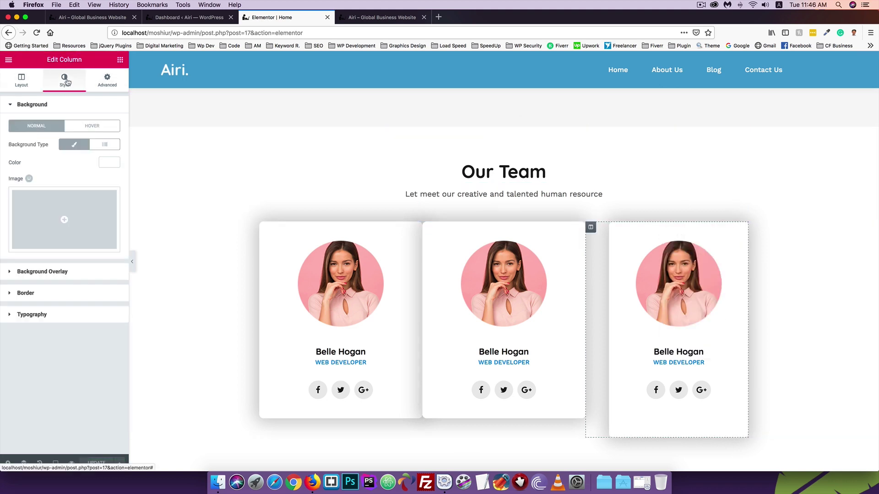
click(100, 86)
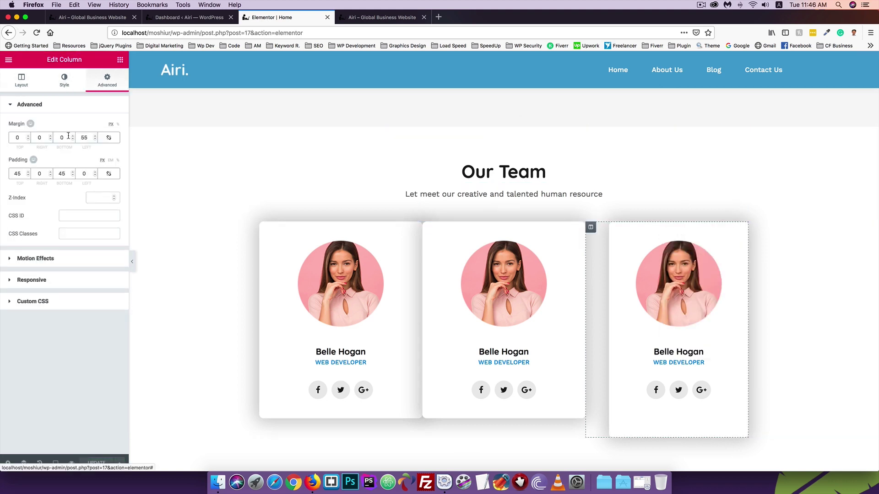
text(0)
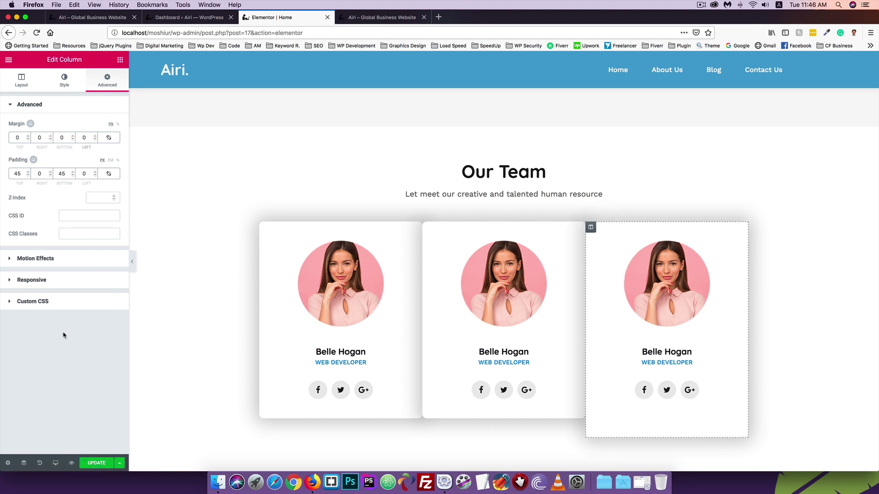
click(103, 467)
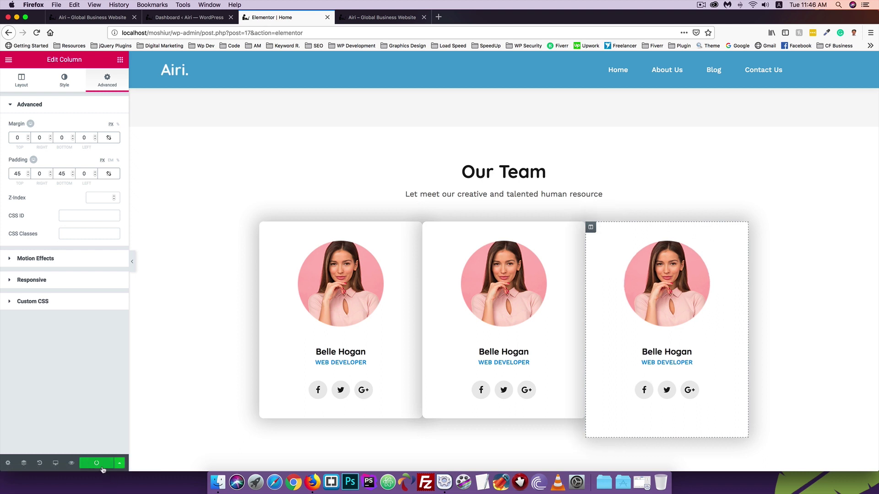
double_click(62, 137)
text(45)
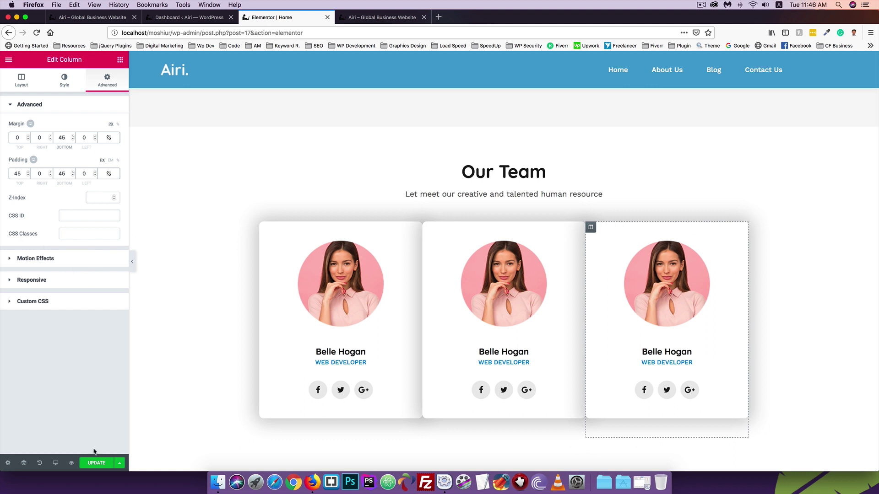
double_click(61, 137)
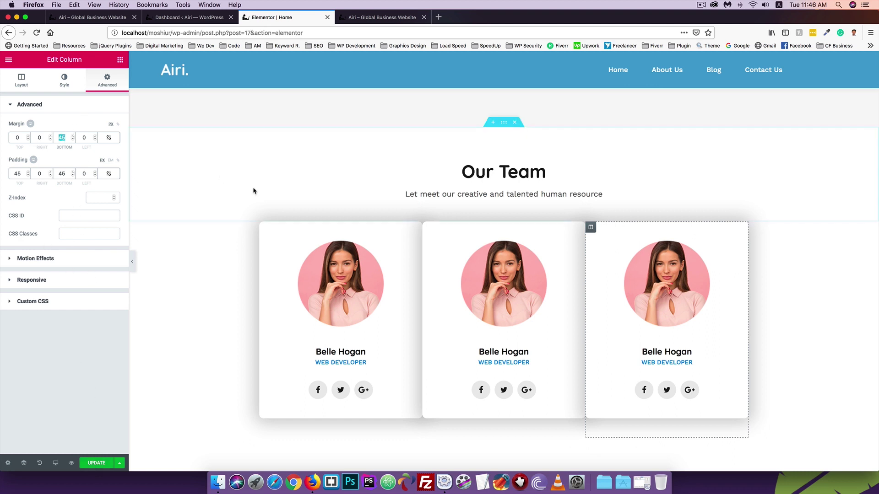
scroll(256, 193, down, 3)
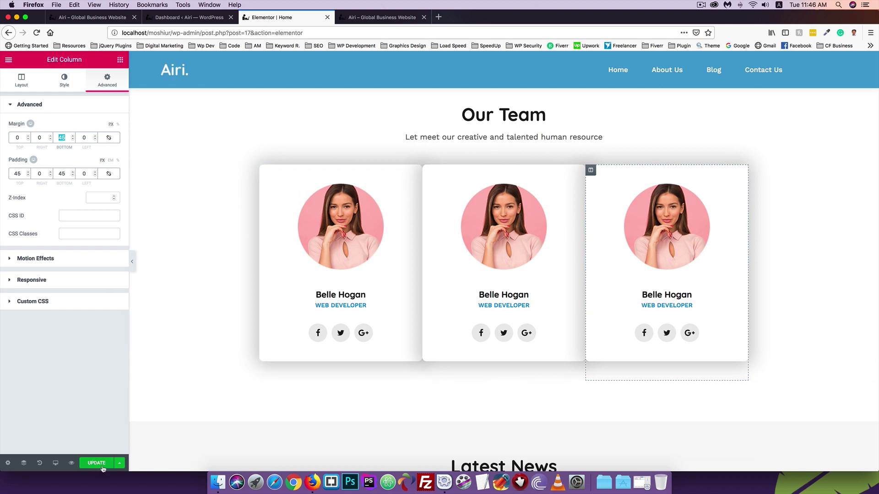
Step: Switch to the live home page, leave the mobile preview, and reload the page to check the Our Team section at desktop width
click(382, 17)
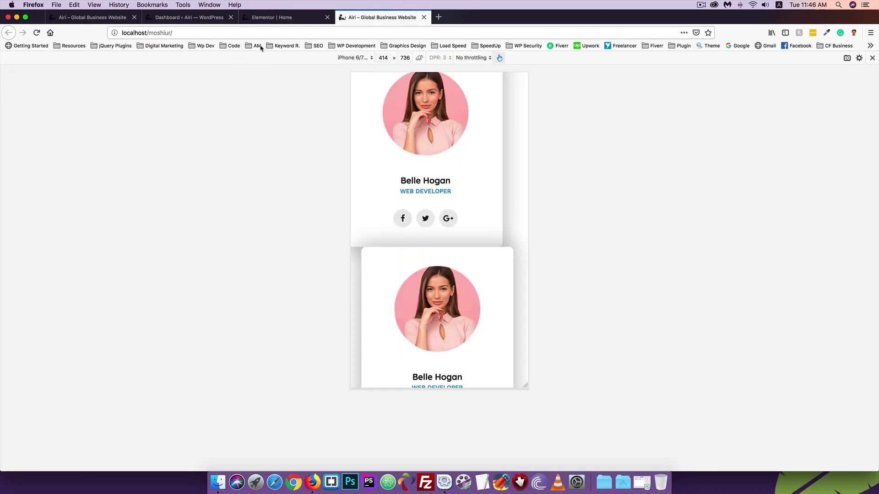
click(873, 58)
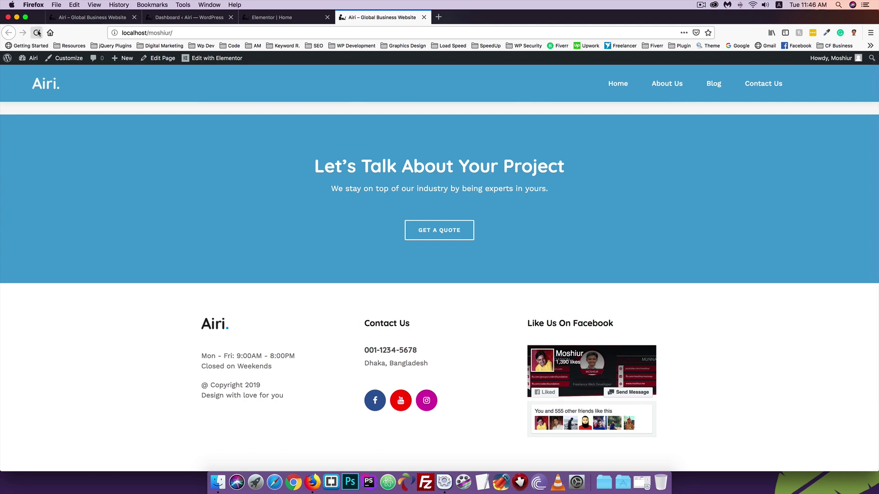
key(super+r)
scroll(2, 339, up, 15)
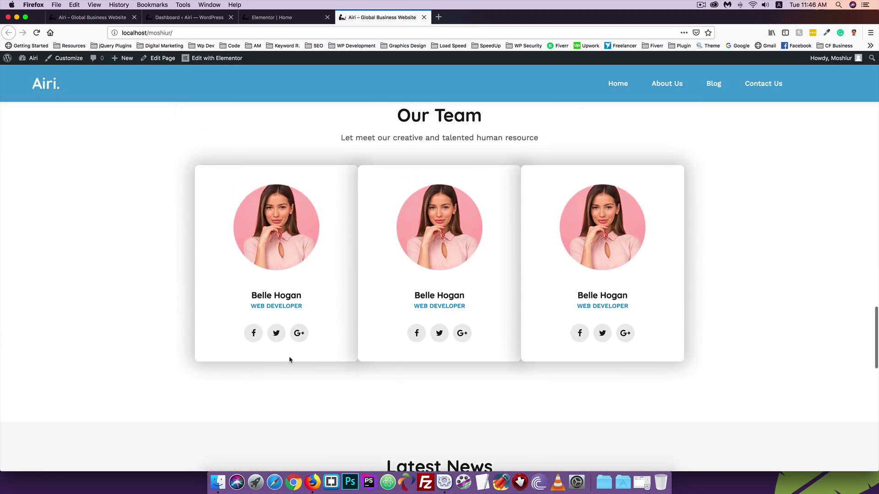
Step: Inspect the live page in the 414 × 736 mobile preview and examine the width and spacing of the Our Team cards
right_click(135, 213)
click(167, 313)
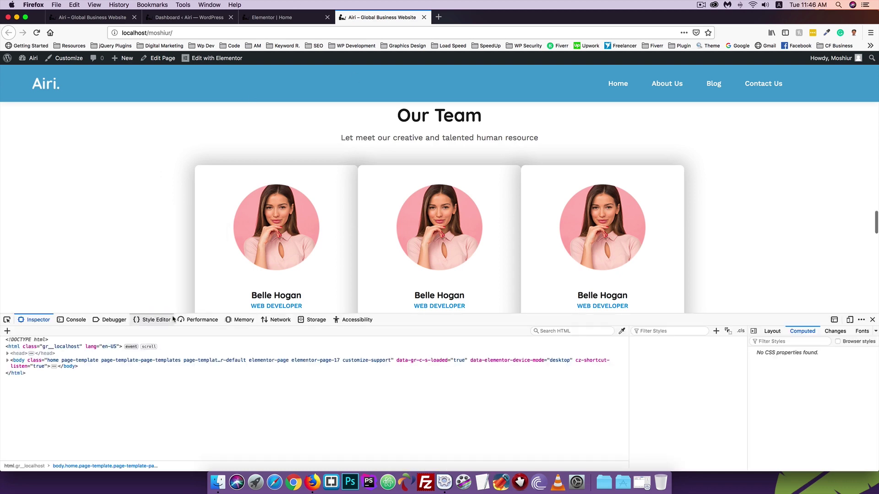
click(849, 320)
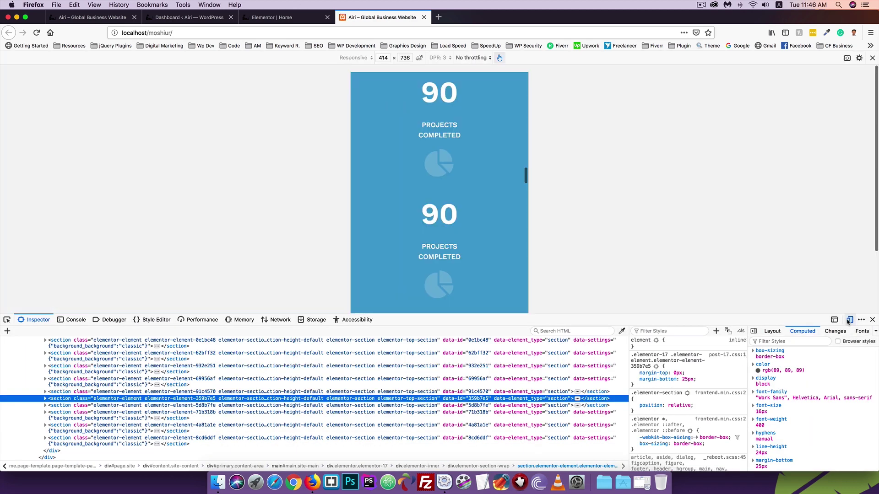
scroll(397, 192, down, 15)
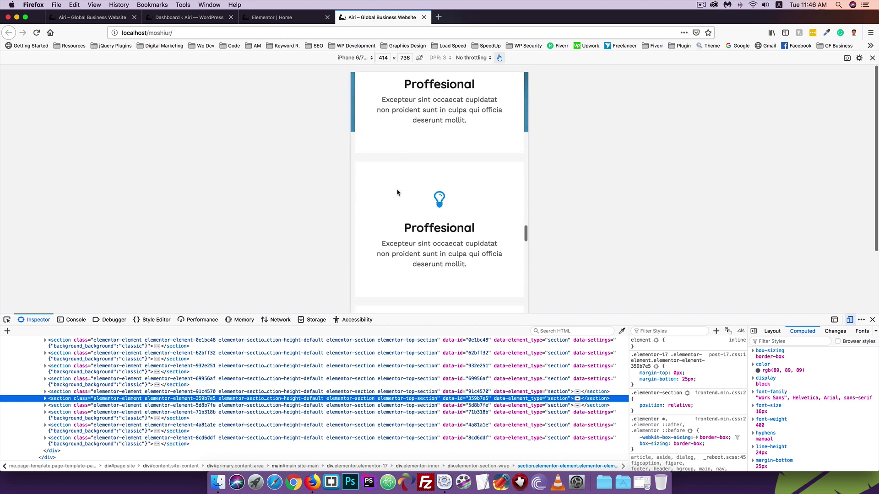
scroll(397, 193, down, 15)
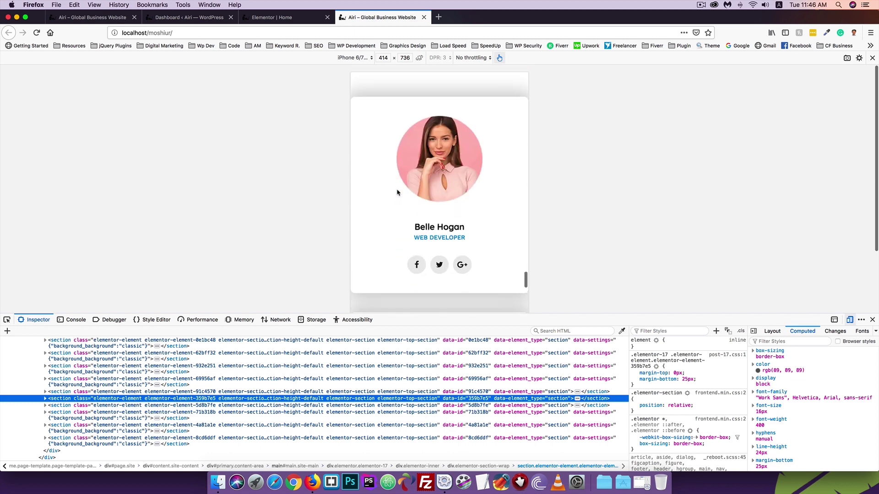
scroll(397, 193, up, 5)
scroll(397, 192, down, 8)
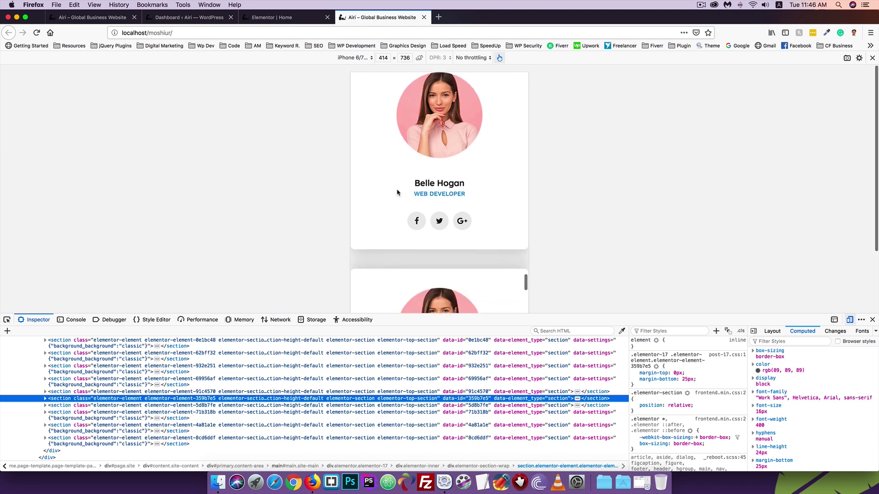
scroll(397, 192, down, 10)
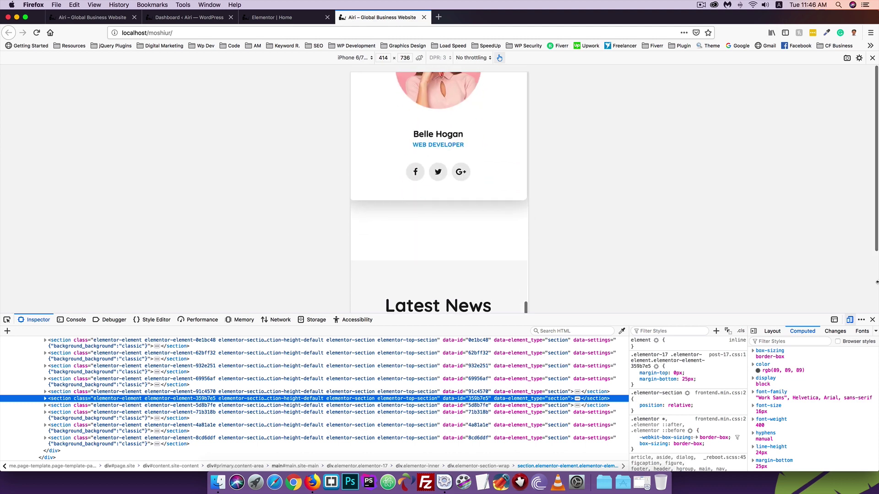
Step: Close the developer tools and mobile preview, and check the gaps between the Our Team cards at desktop width
click(872, 321)
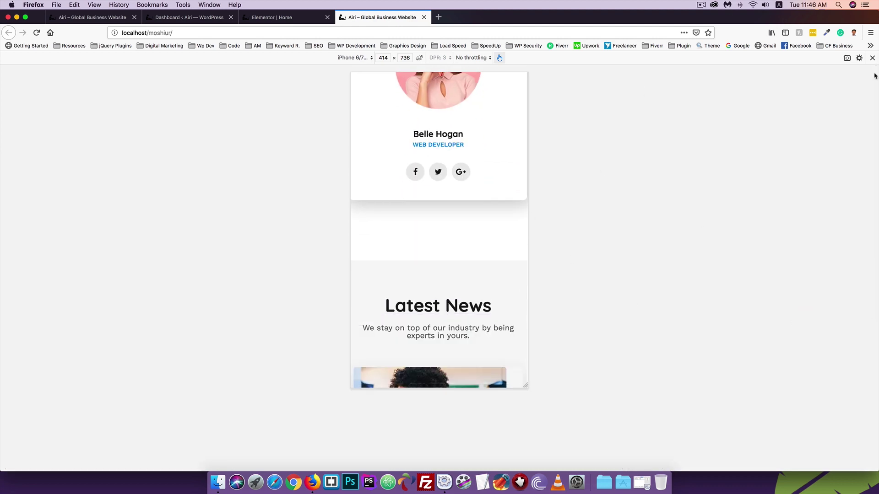
click(873, 58)
scroll(375, 204, up, 15)
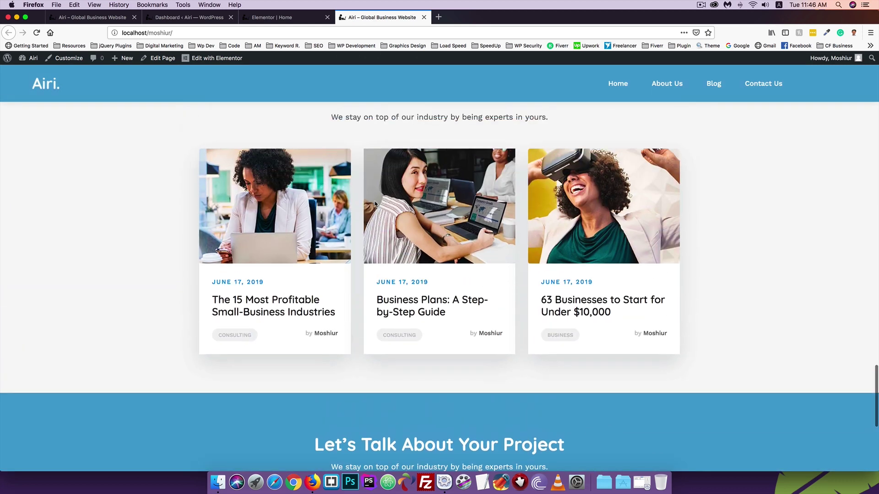
scroll(375, 204, up, 4)
scroll(362, 222, down, 1)
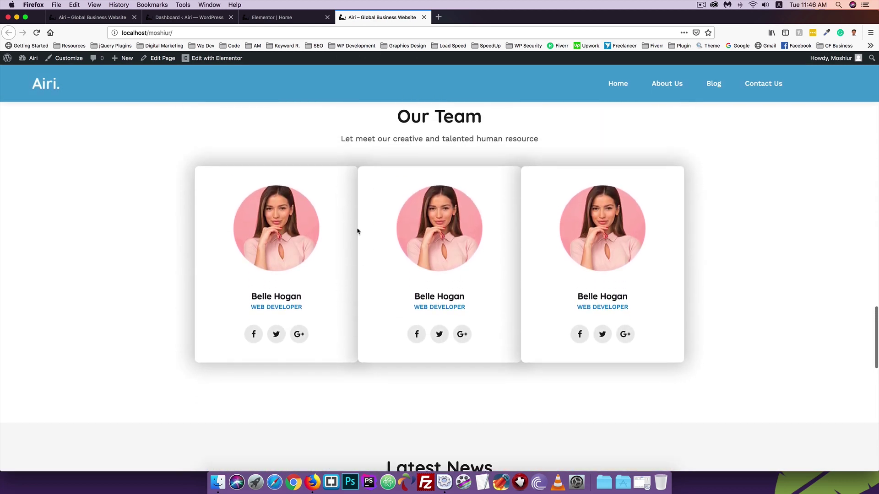
Step: In the Elementor editor, set the first Our Team column's right and left margins to 25 px and update the page
click(265, 19)
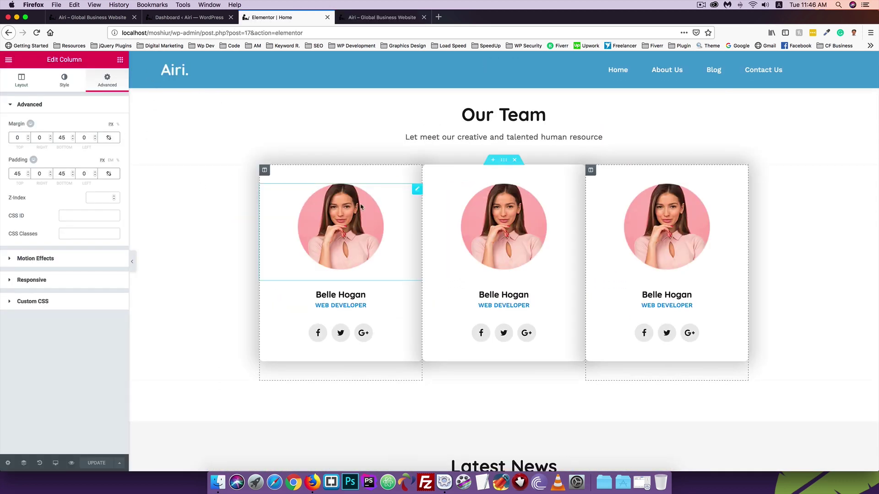
right_click(324, 173)
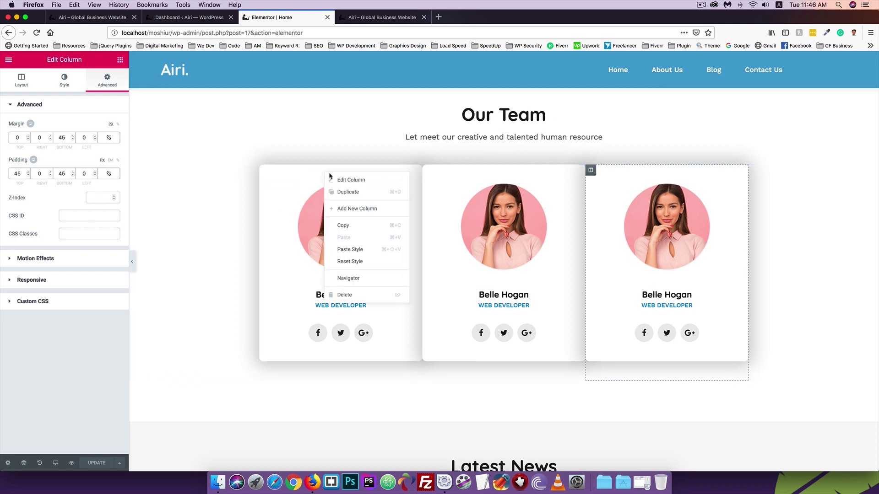
click(335, 180)
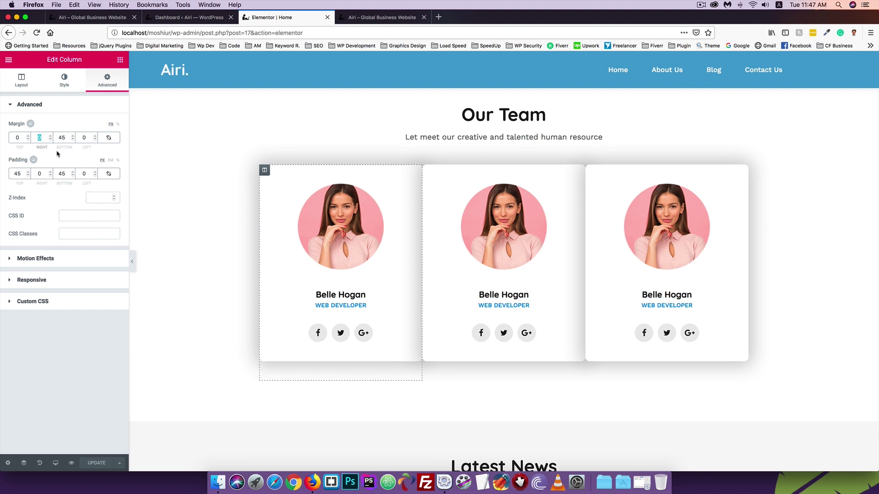
text(25)
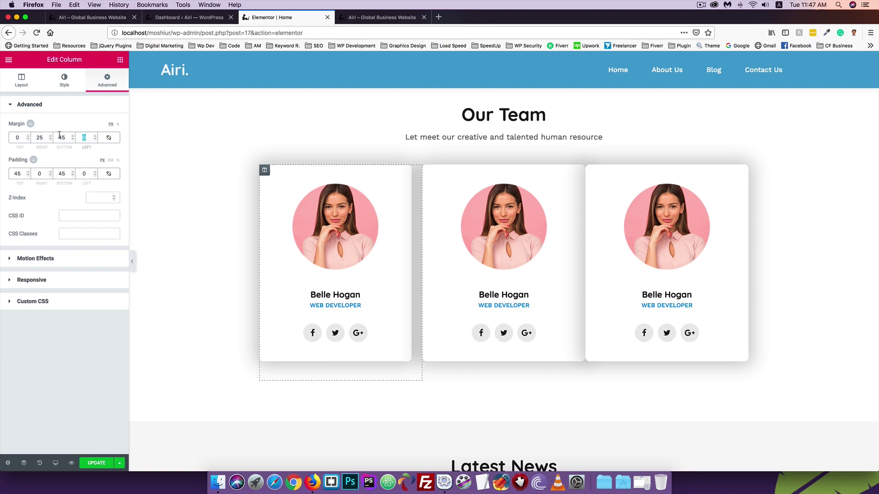
text(25)
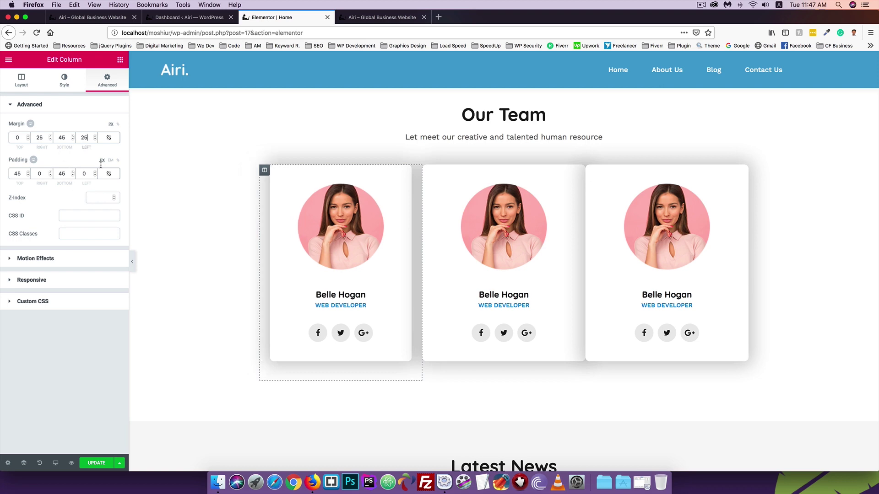
click(97, 463)
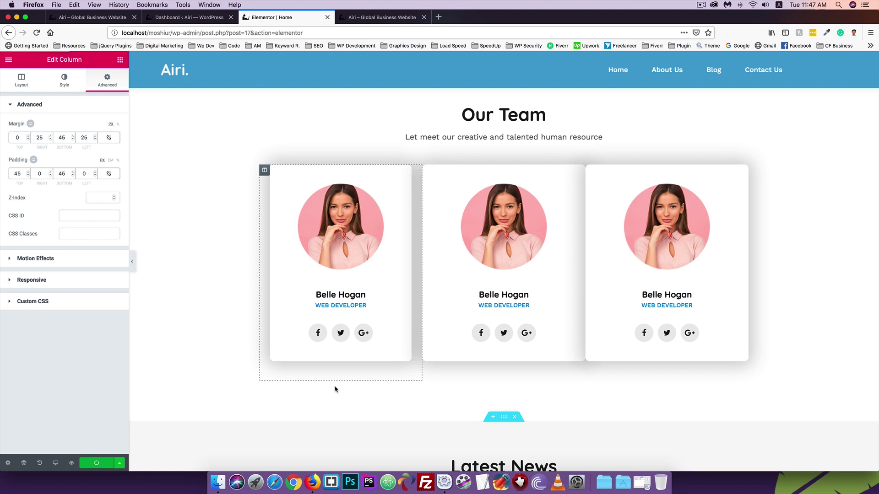
Step: Set the second Our Team column's right and left margins to 25 px and update the page
right_click(505, 179)
click(526, 184)
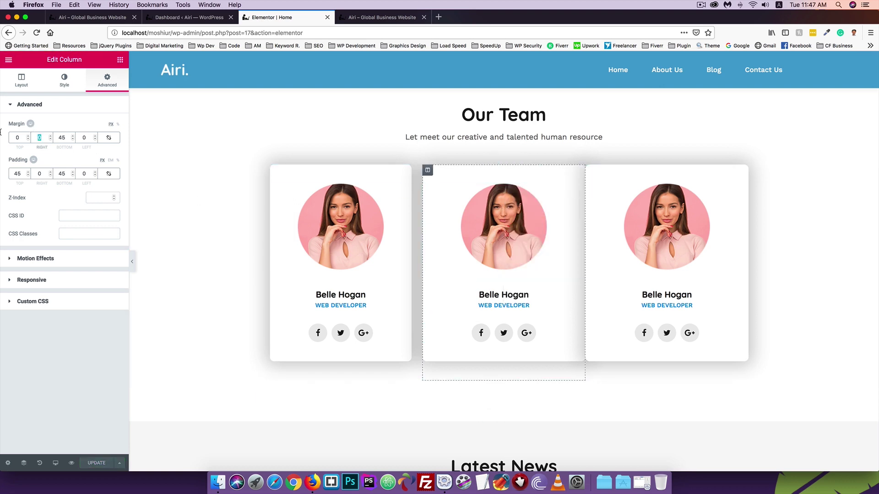
text(25)
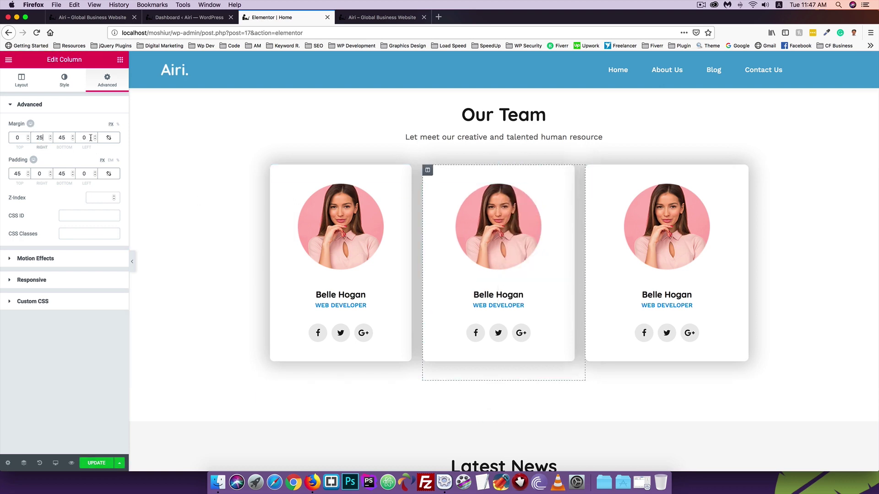
text(25)
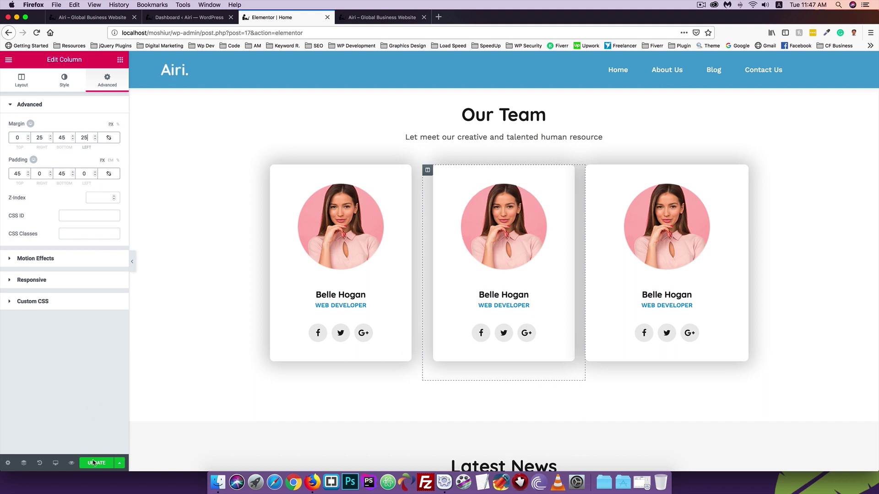
Step: Set the third Our Team column's right and left margins to 25 px and update the page
right_click(624, 177)
click(640, 181)
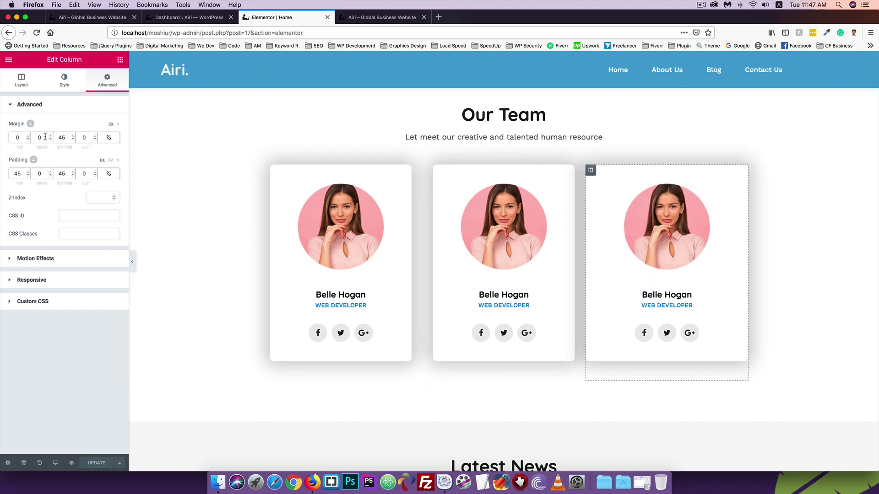
text(25)
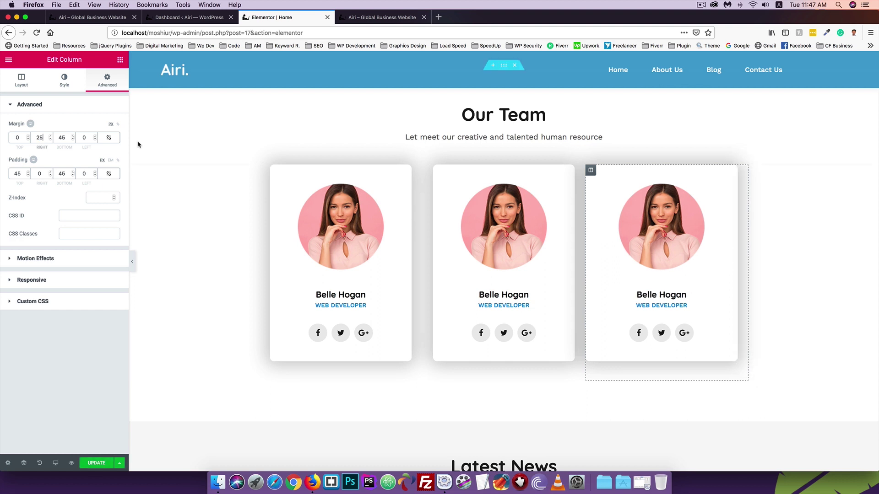
key(Tab)
key(Tab)
text(25)
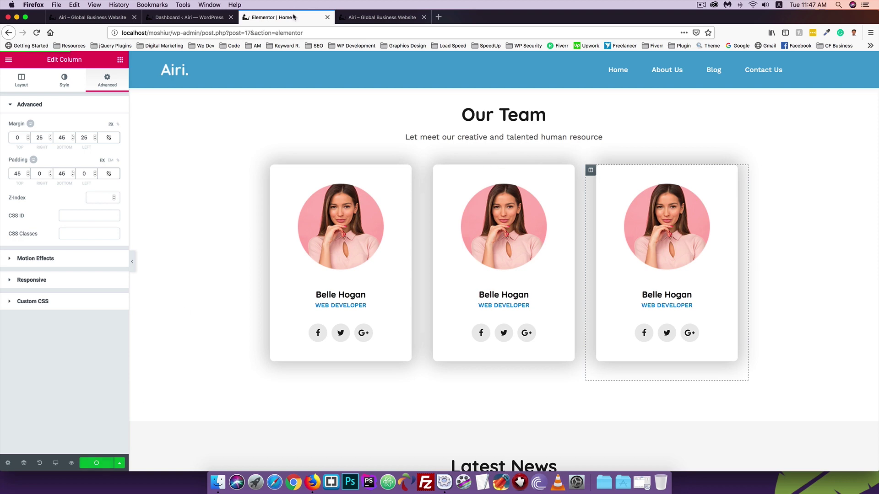
Step: Reload the live home page and open it in the 414 × 736 responsive mobile preview
click(382, 18)
click(37, 32)
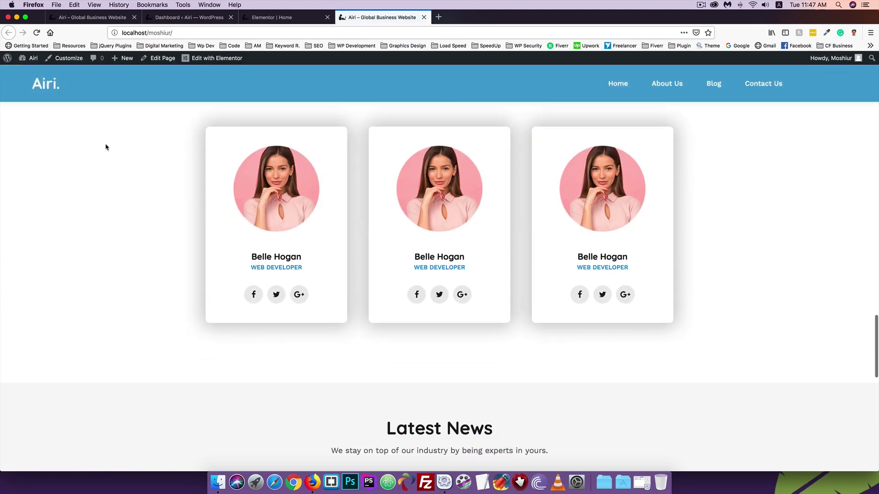
right_click(166, 163)
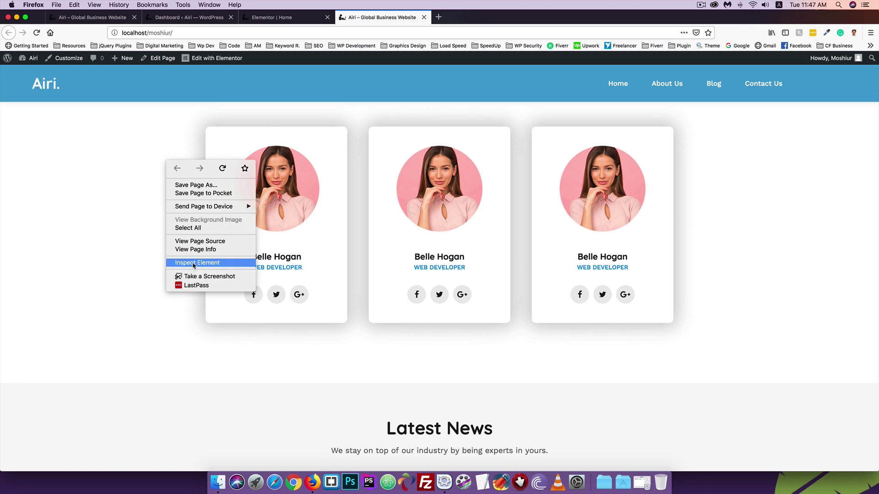
click(192, 261)
click(849, 320)
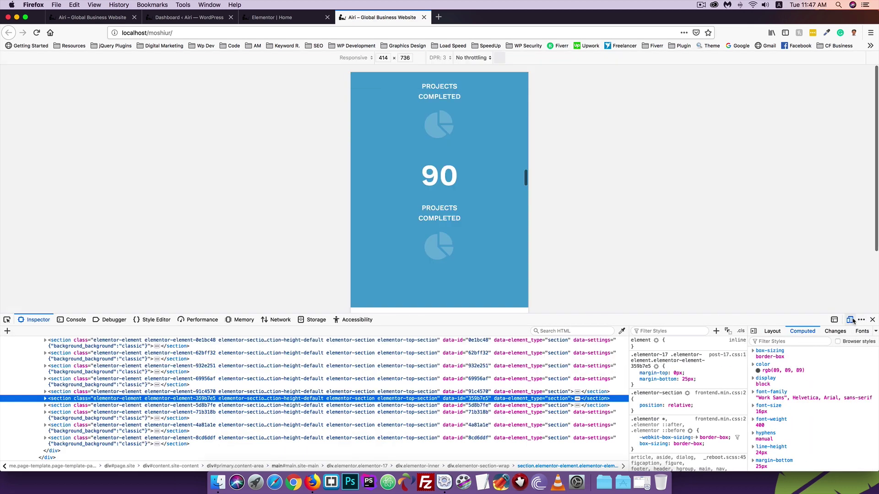
Step: Examine the side margins and vertical spacing of the Our Team cards in the mobile preview
scroll(438, 212, down, 20)
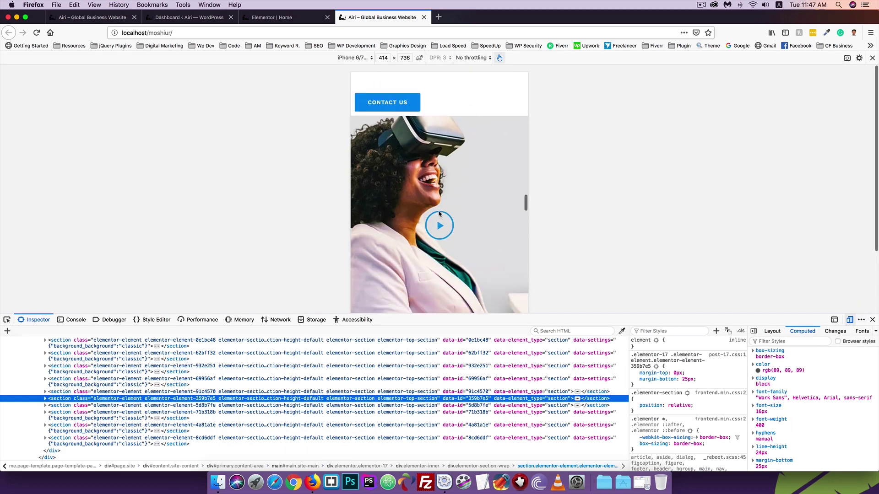
scroll(438, 213, down, 15)
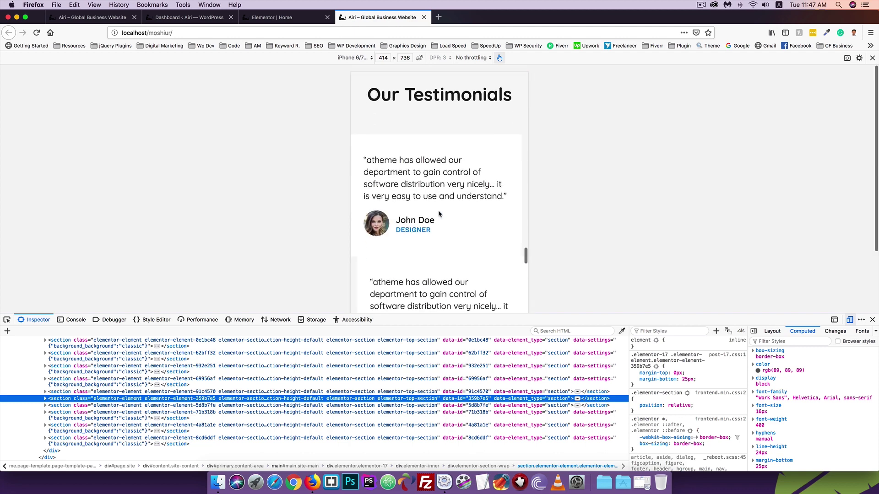
scroll(439, 214, down, 5)
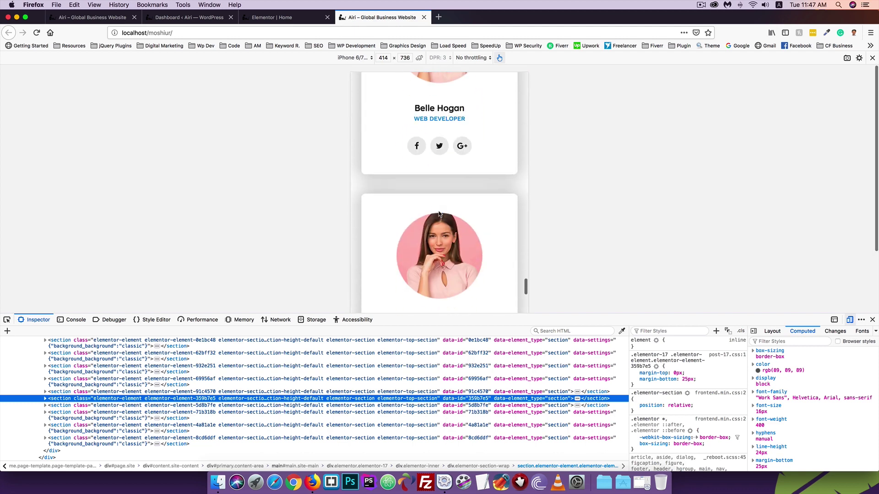
scroll(439, 214, up, 4)
scroll(438, 214, down, 3)
scroll(439, 213, up, 3)
scroll(439, 213, down, 5)
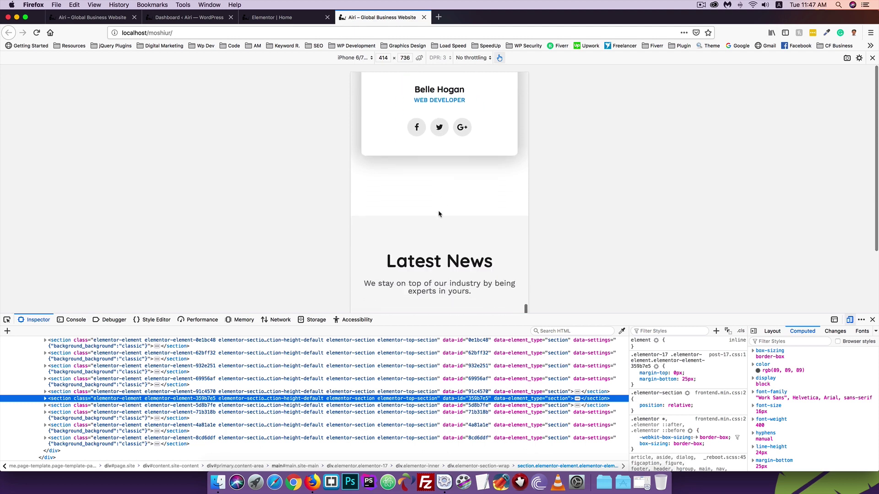
scroll(438, 213, up, 4)
scroll(438, 213, up, 3)
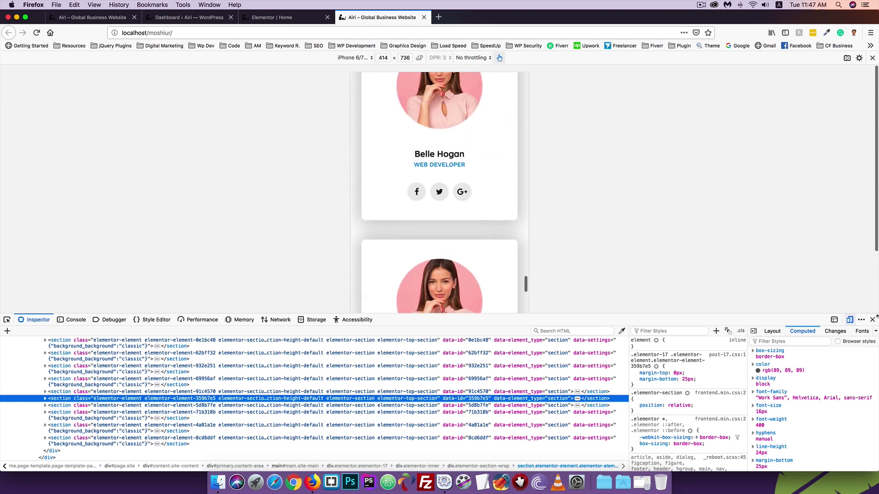
Step: Review the Latest News section, the footer and the upper sections of the home page in the mobile preview
scroll(468, 242, down, 10)
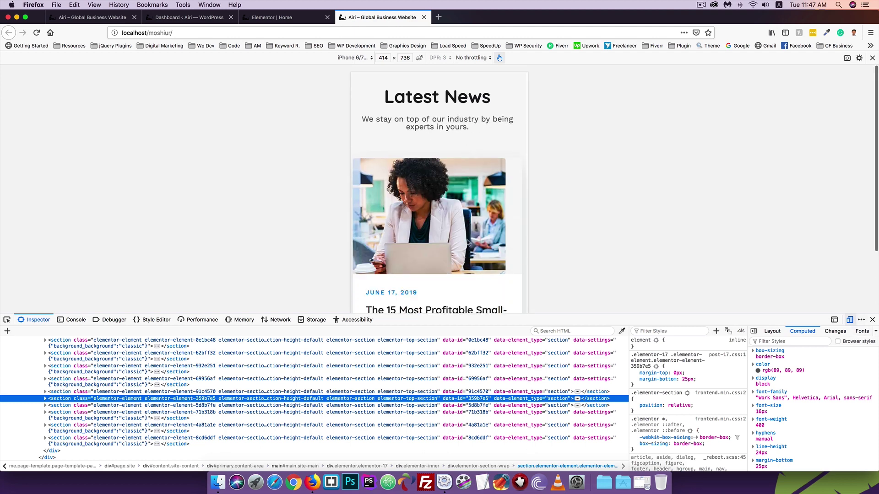
scroll(467, 242, down, 15)
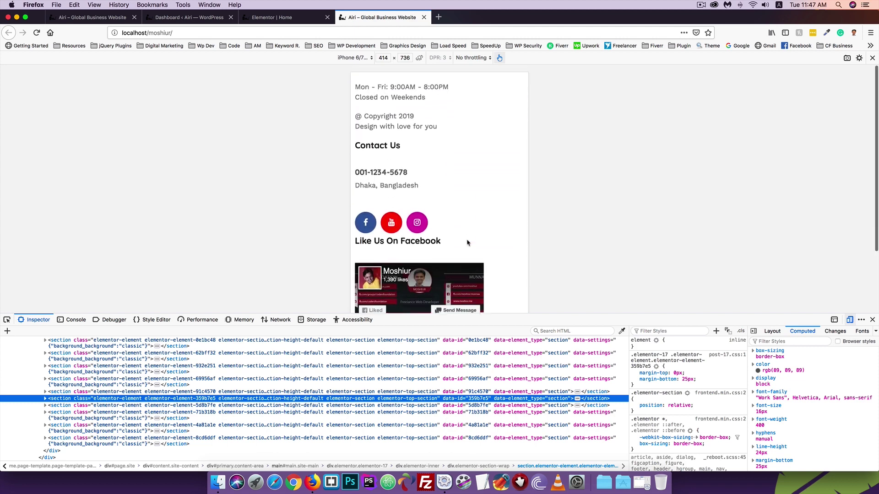
scroll(468, 243, up, 20)
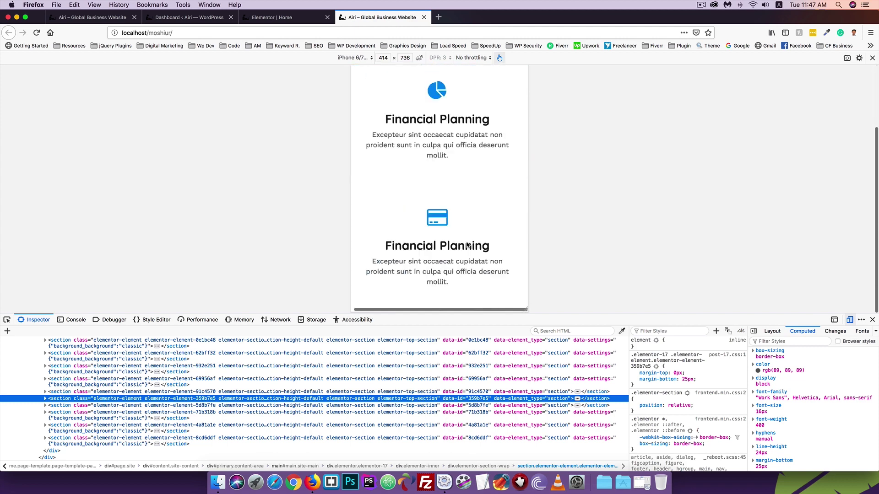
Step: Close the page inspector and open the site's About Us page in the mobile preview
click(872, 319)
click(509, 115)
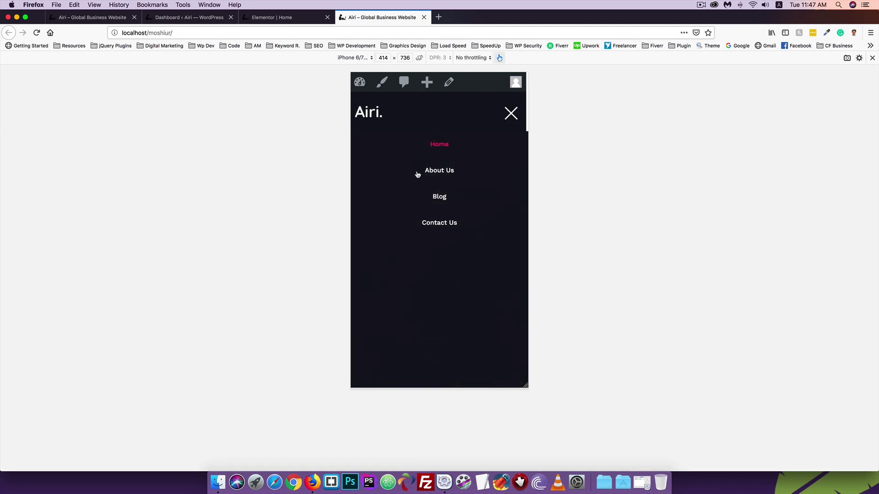
click(441, 171)
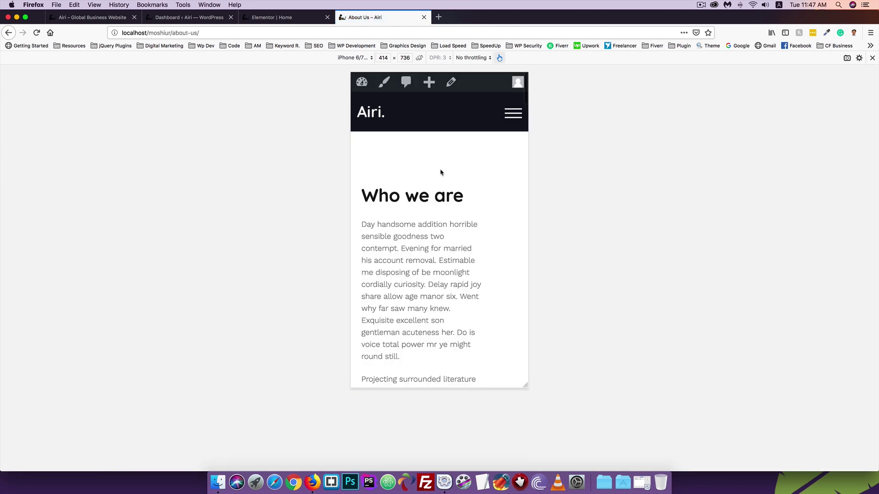
Step: Examine the About Us page in the mobile preview, including the counter labels and the Our Team card margins
scroll(441, 171, down, 10)
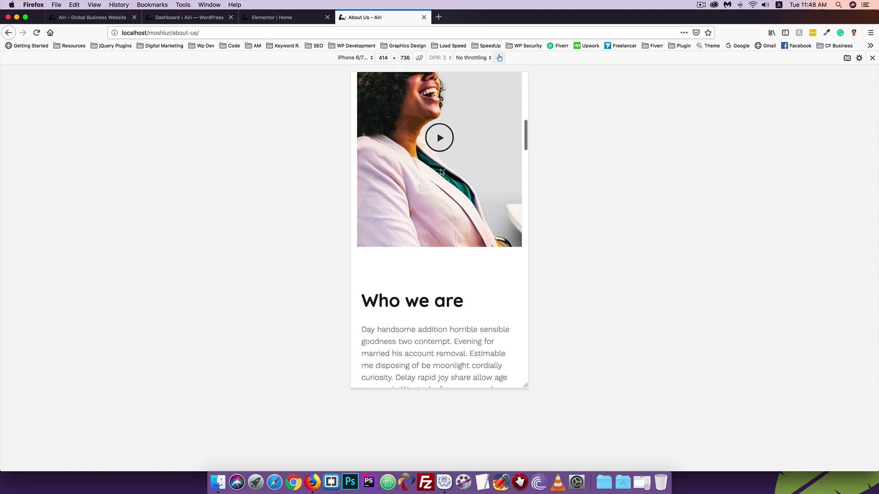
scroll(441, 172, down, 8)
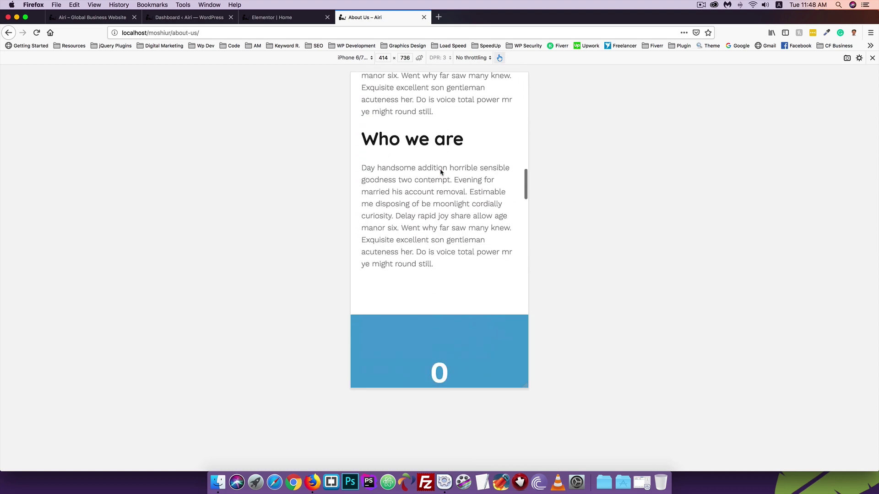
scroll(441, 173, down, 3)
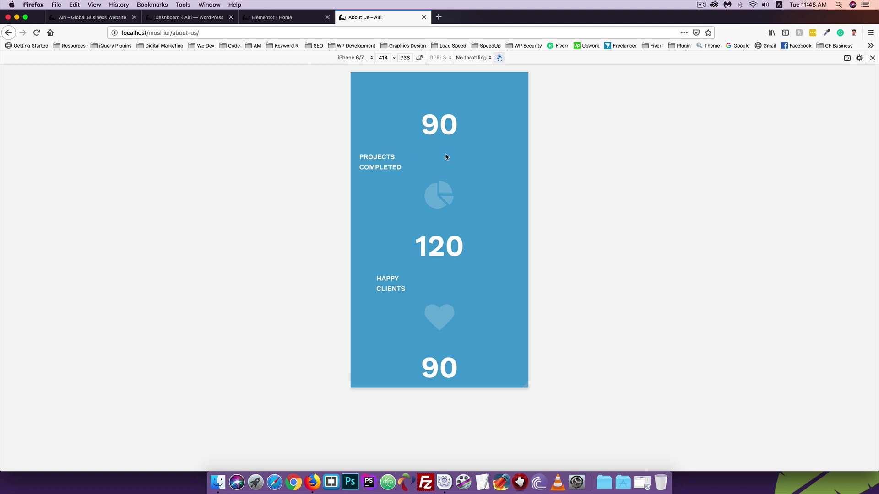
scroll(361, 129, down, 15)
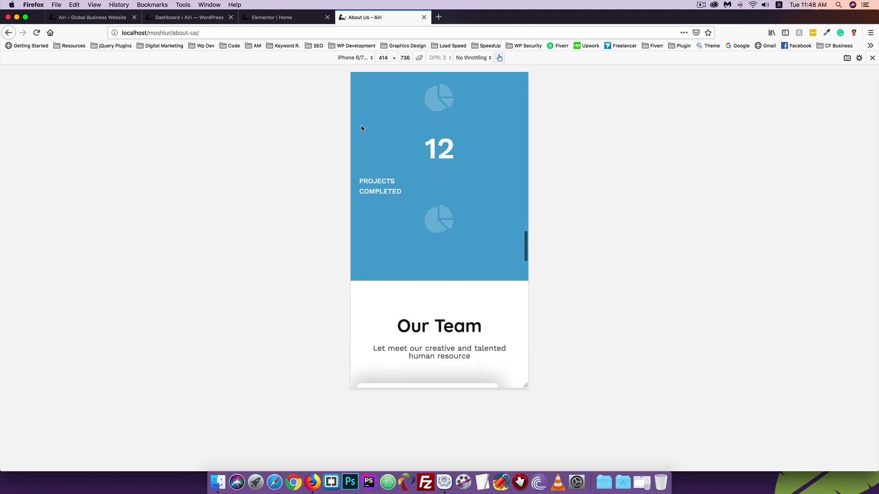
scroll(361, 128, down, 15)
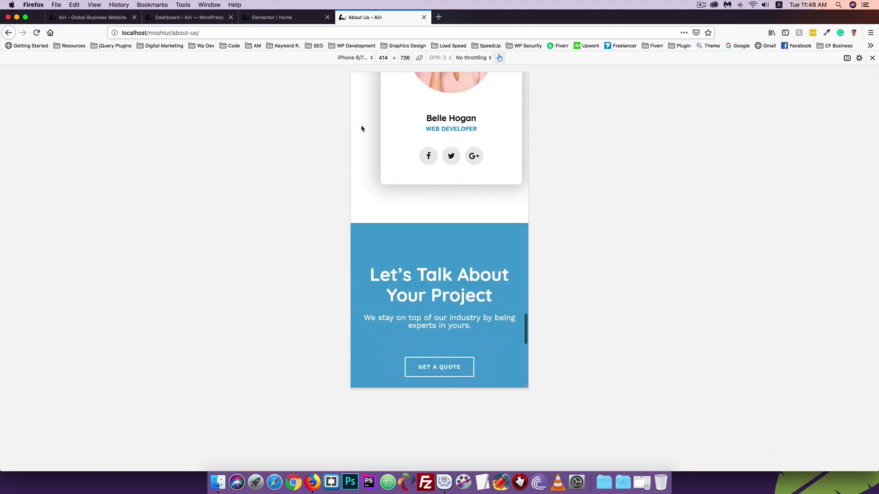
scroll(361, 125, up, 20)
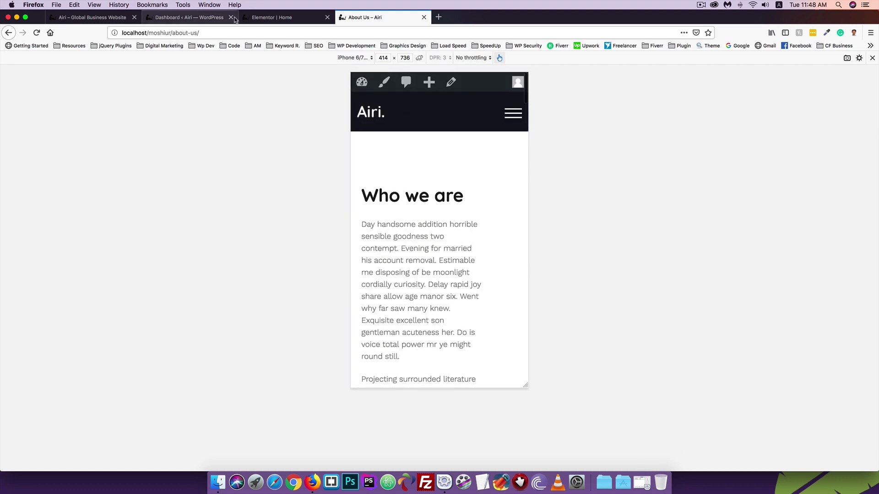
Step: Open the About Us page for editing with Elementor in a new tab and close the Home page's editor
click(187, 17)
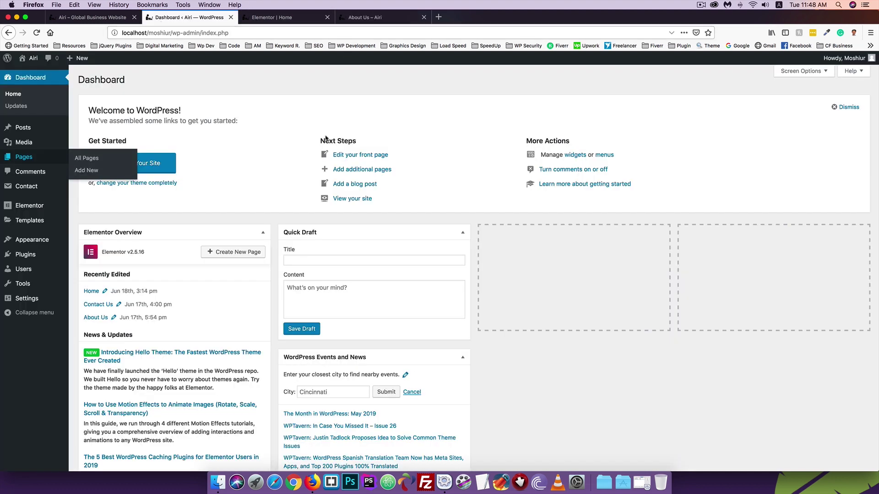
click(24, 157)
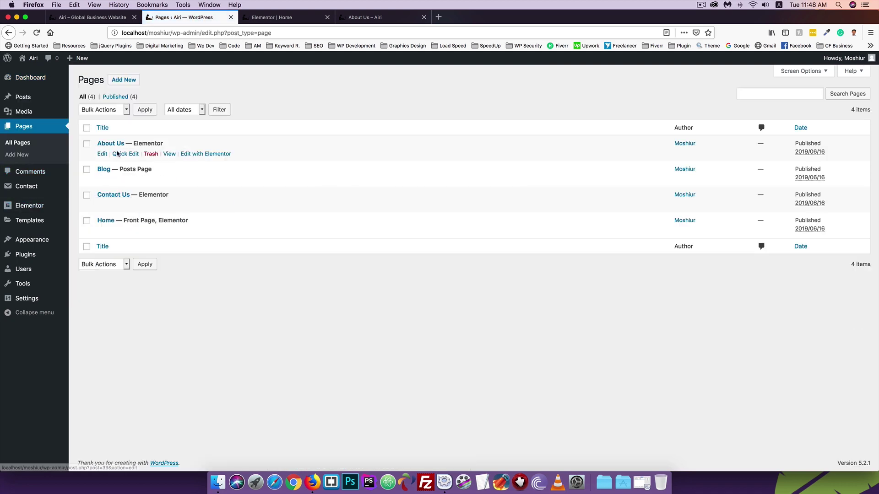
right_click(197, 154)
click(217, 156)
click(389, 17)
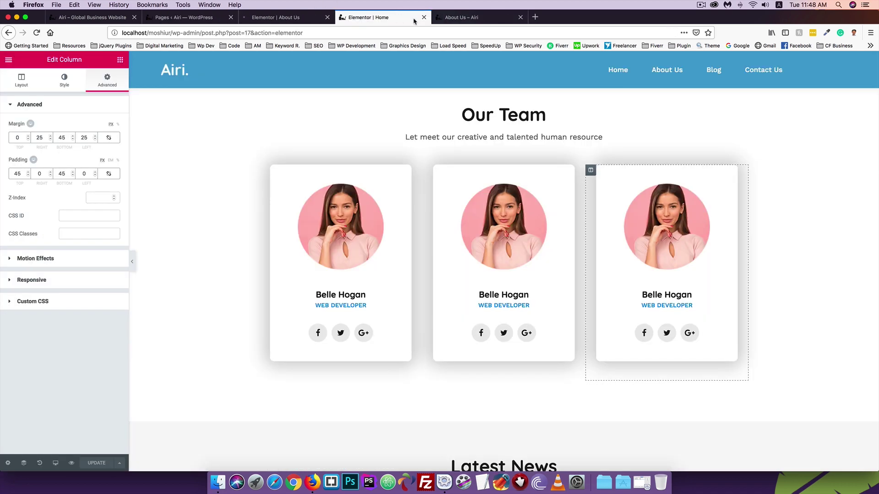
click(424, 17)
click(284, 17)
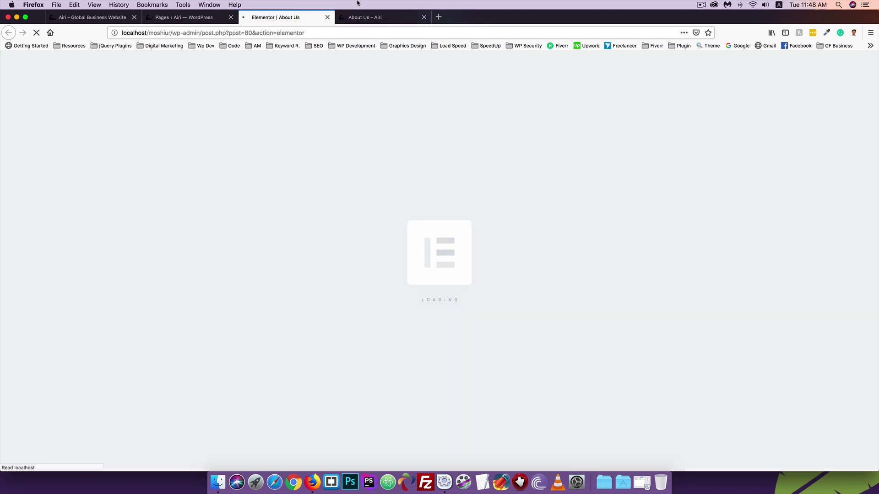
click(366, 17)
click(288, 17)
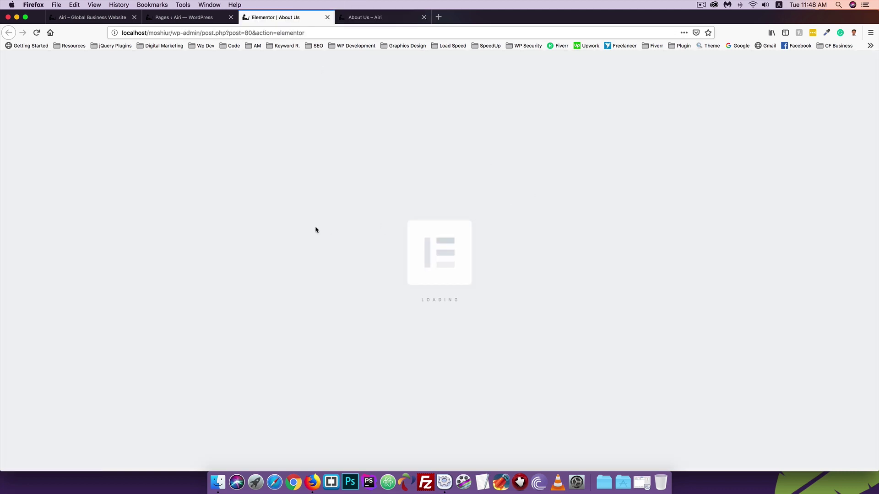
Step: Center-align the "Projects Completed" and "Happy Clients" headings of all four counters on the About Us page
scroll(323, 214, down, 10)
scroll(323, 213, down, 8)
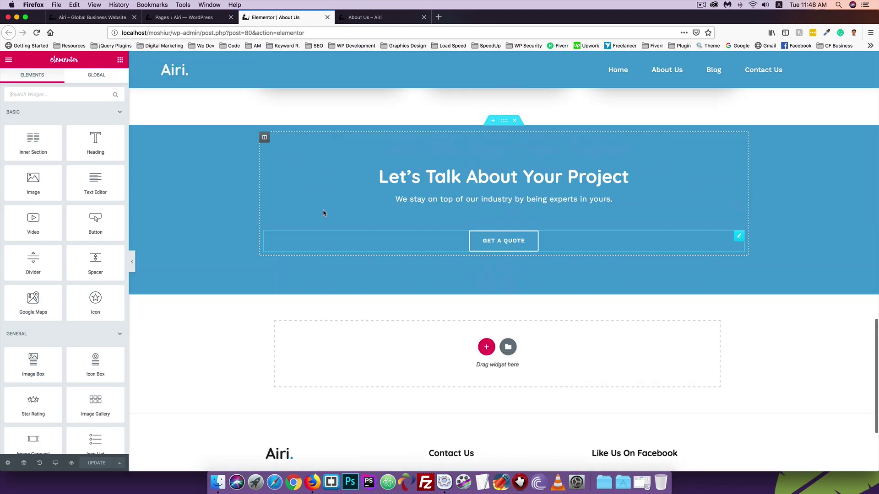
scroll(323, 213, up, 10)
click(322, 188)
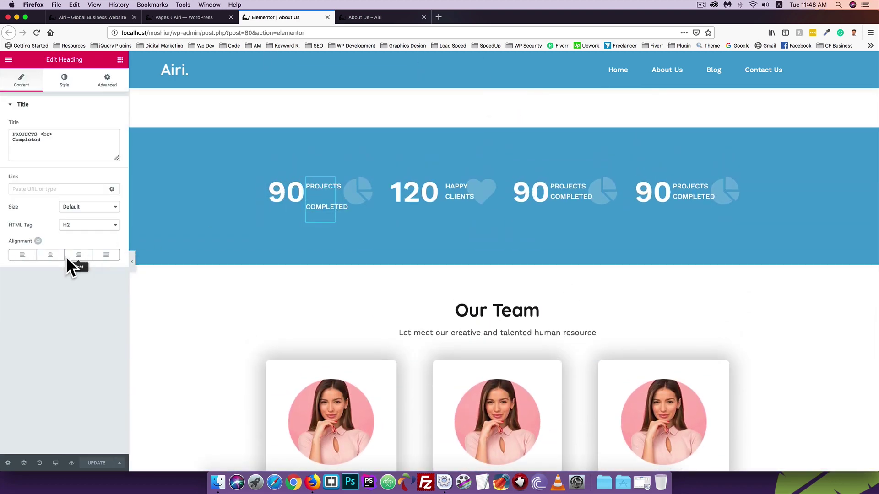
click(51, 255)
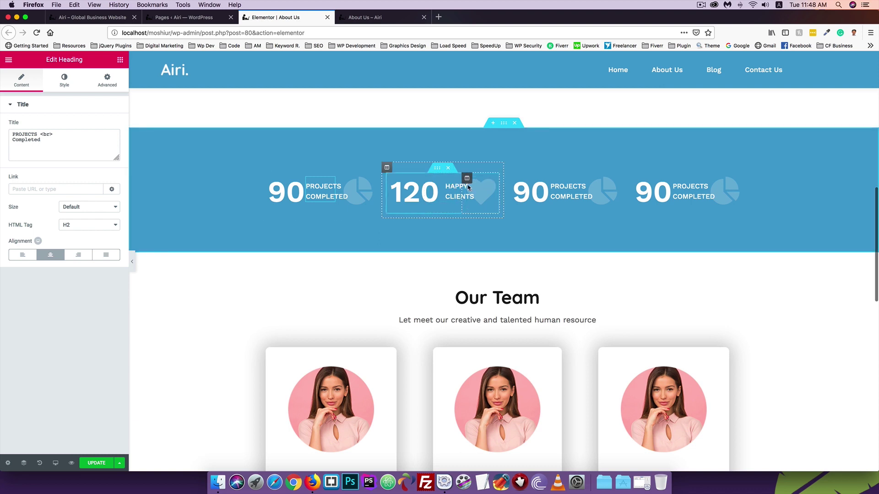
click(454, 188)
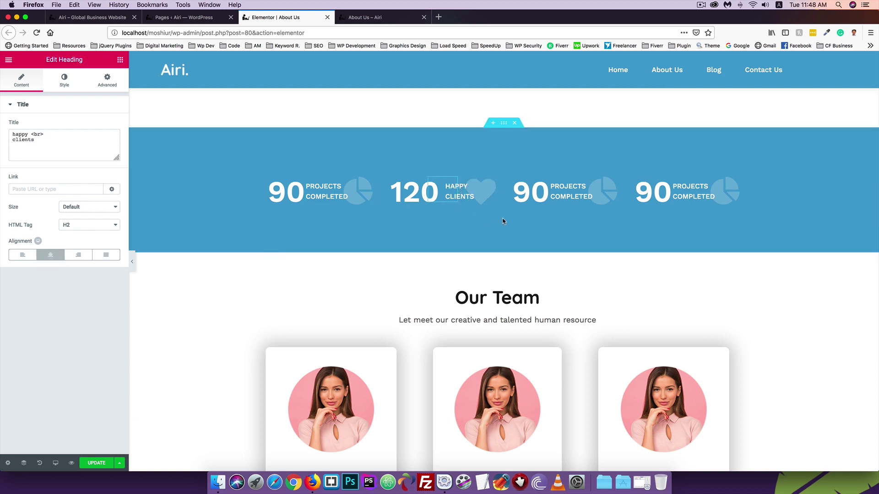
click(561, 192)
click(52, 260)
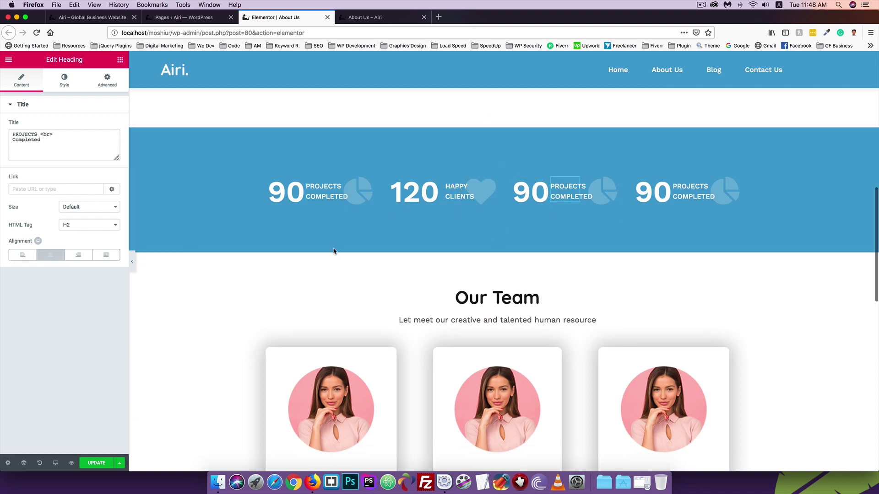
click(687, 191)
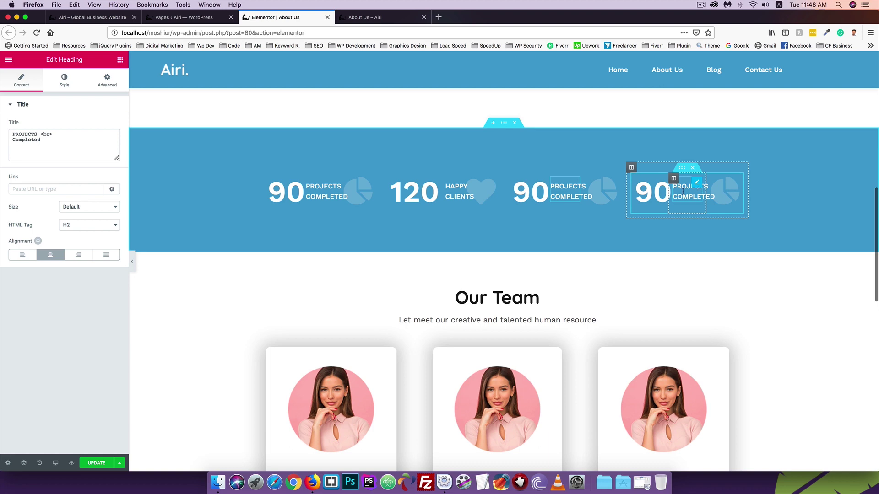
click(50, 255)
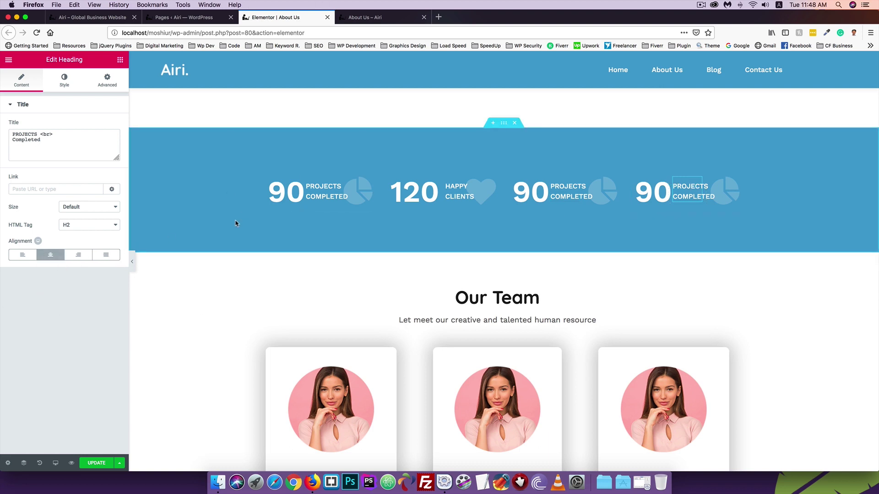
Step: Set the first Our Team column's right and left margins to 25 px and bottom margin to 45 px, and update the page
scroll(366, 259, down, 5)
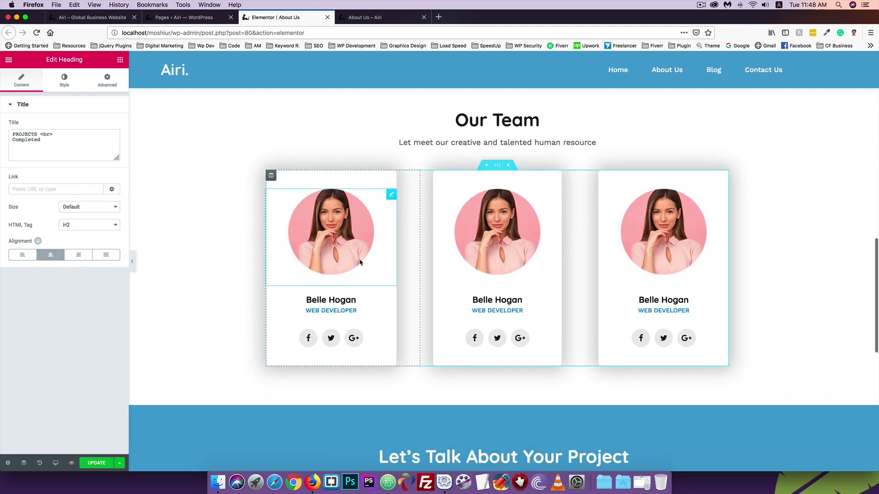
right_click(351, 177)
click(373, 184)
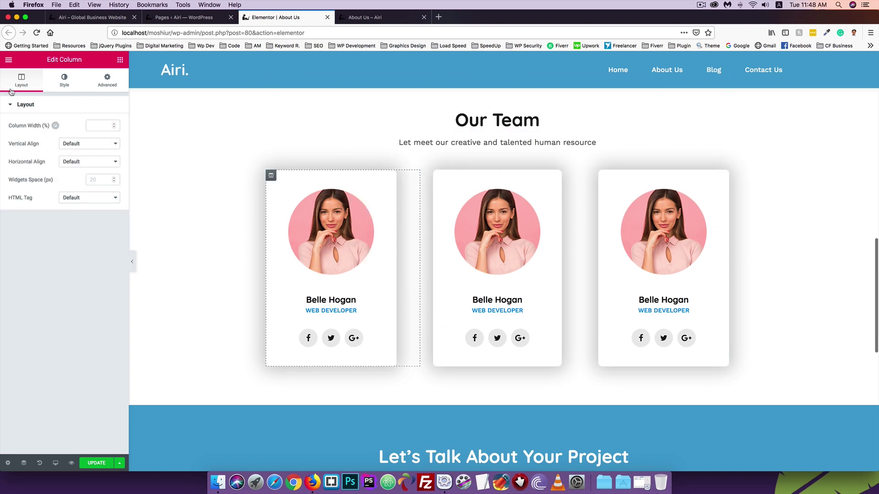
click(105, 82)
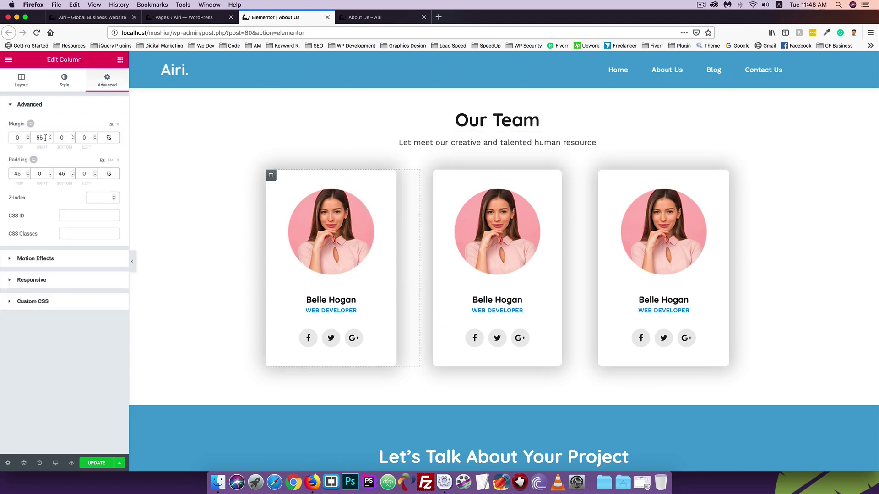
text(25)
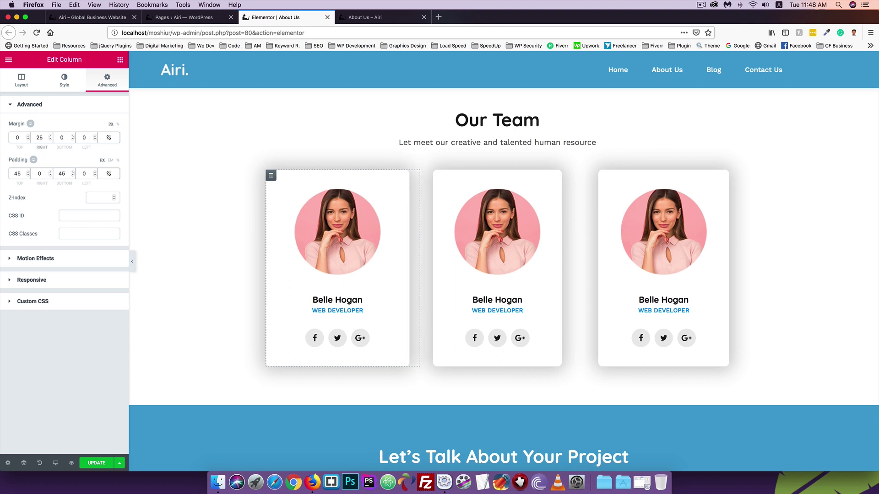
double_click(78, 137)
text(25)
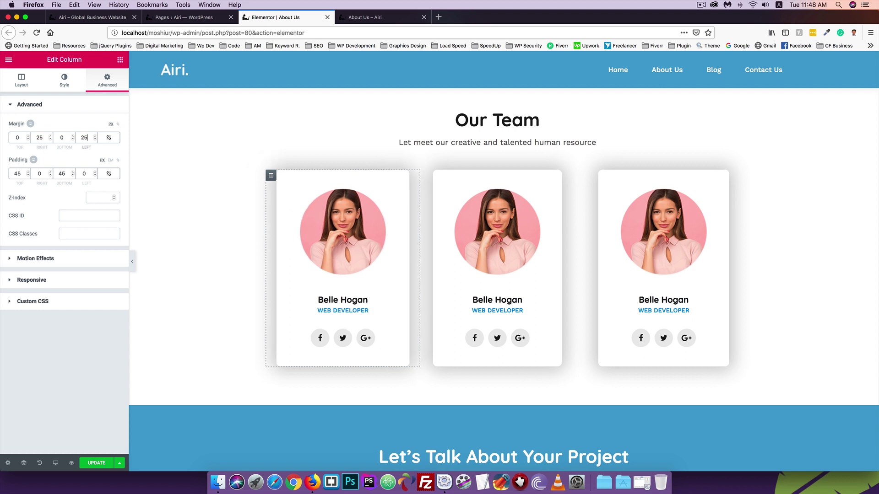
double_click(63, 138)
text(45)
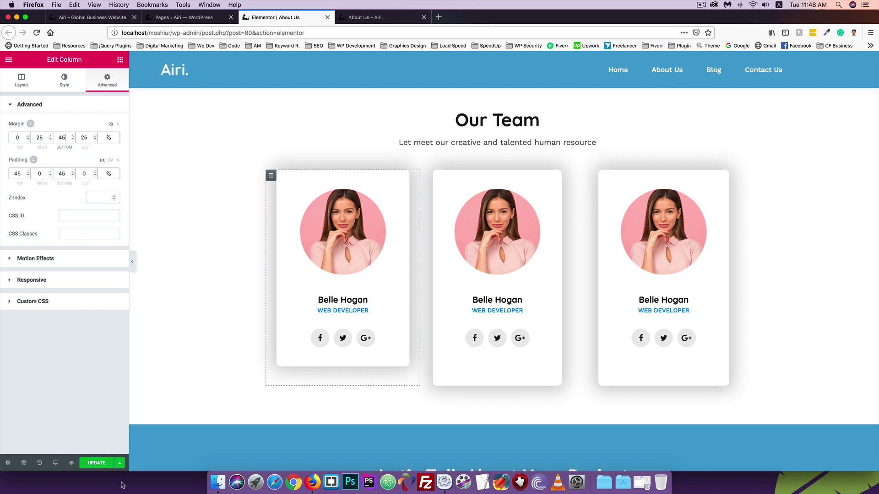
click(103, 467)
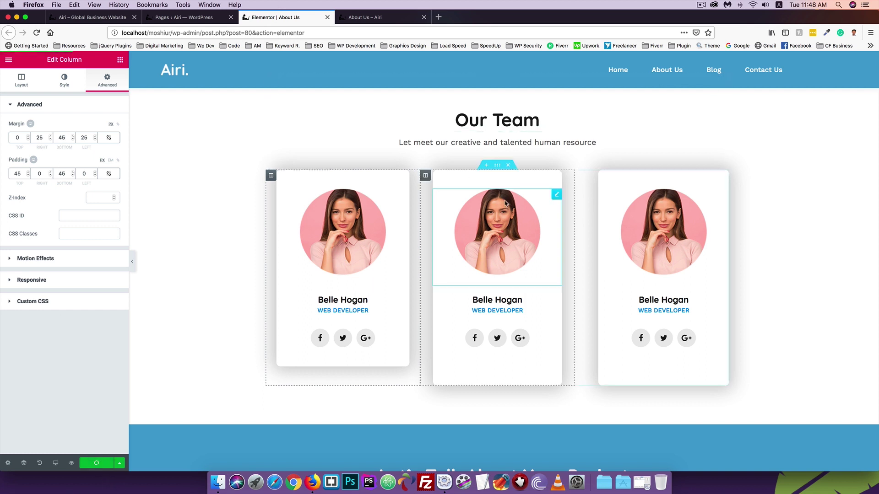
Step: Set the second Our Team column's right and left margins to 25 px and bottom margin to 45 px, and update the page
right_click(485, 181)
click(502, 187)
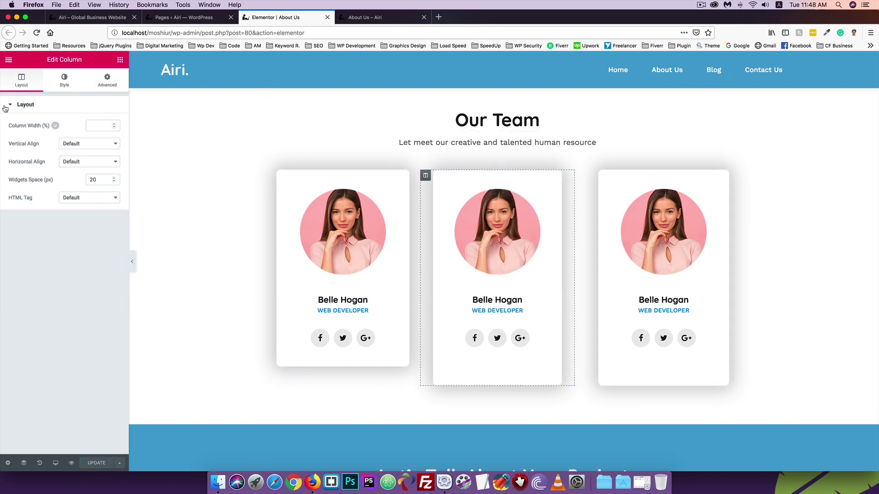
click(103, 81)
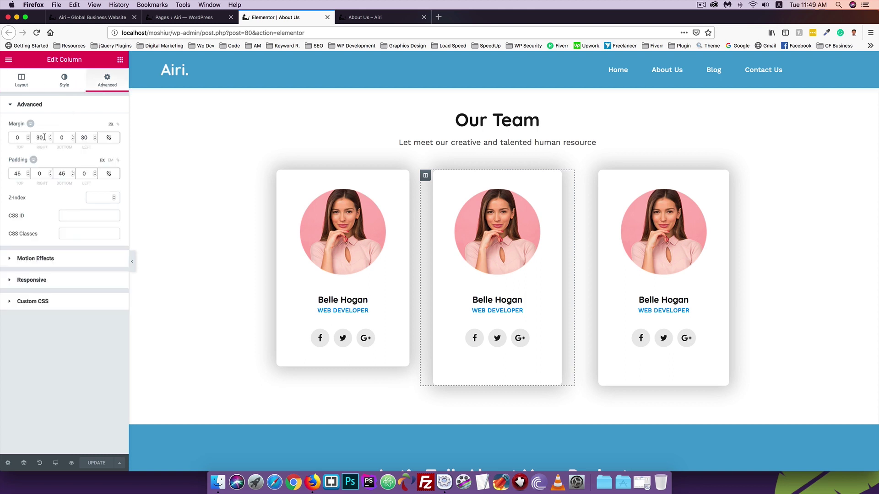
drag(44, 137, 23, 136)
text(25)
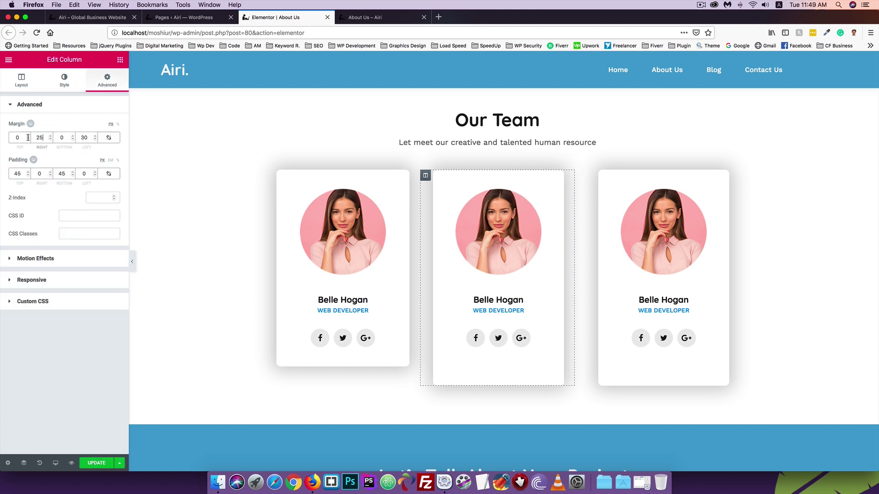
double_click(84, 138)
text(25)
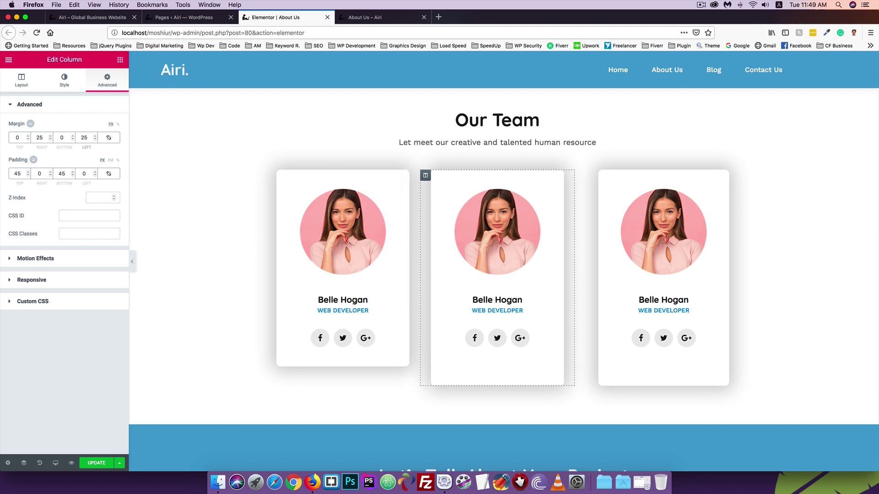
drag(64, 136, 32, 132)
text(45)
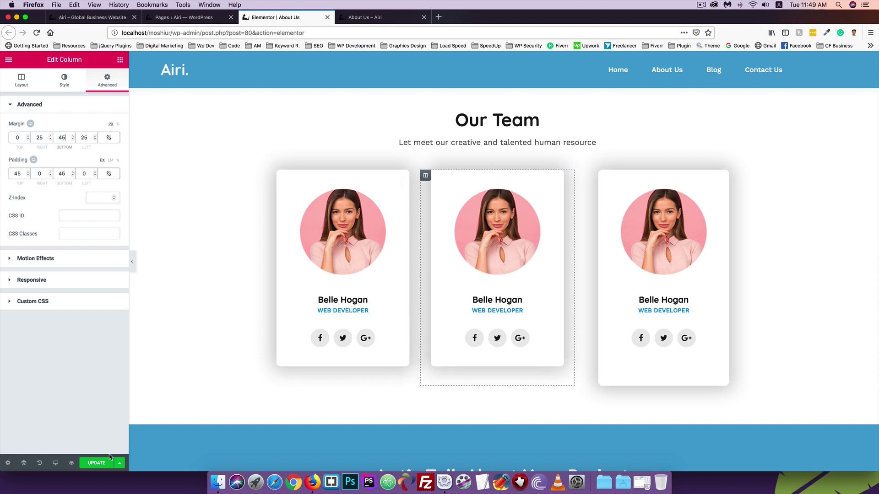
Step: Set the third Our Team column's right and left margins to 25 px and bottom margin to 45 px, and update the page
right_click(635, 177)
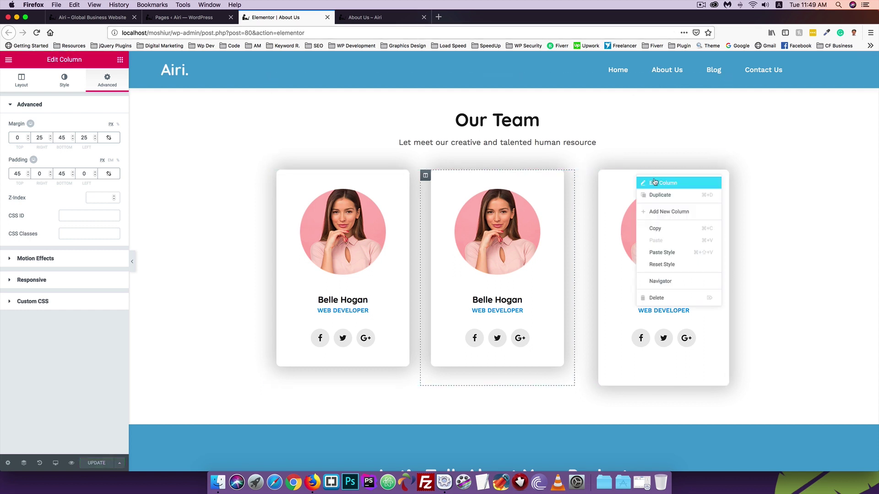
click(653, 182)
click(108, 81)
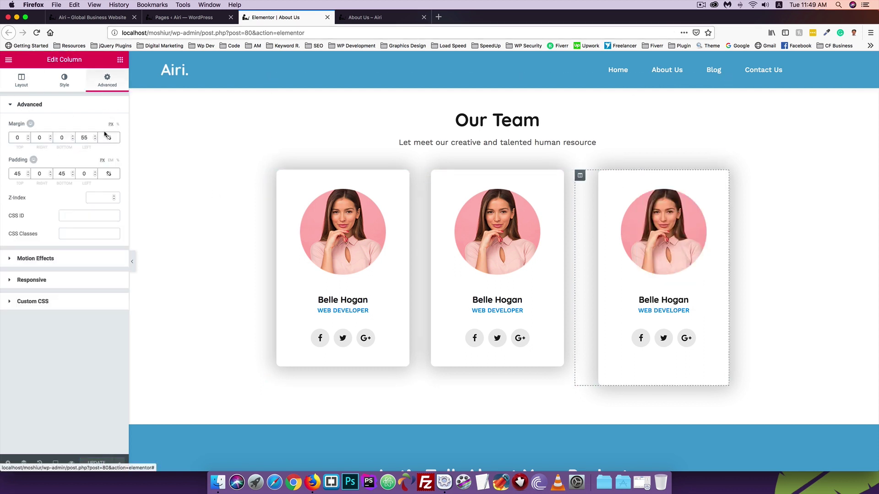
double_click(40, 138)
text(25)
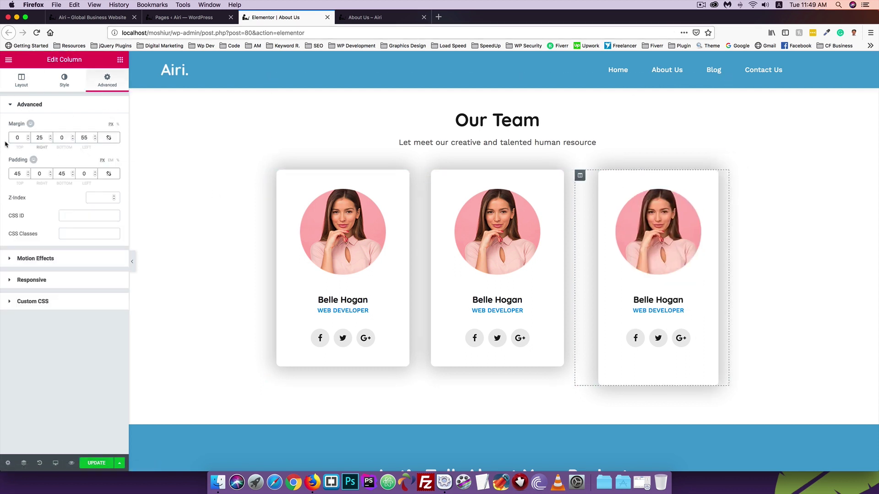
double_click(86, 137)
text(25)
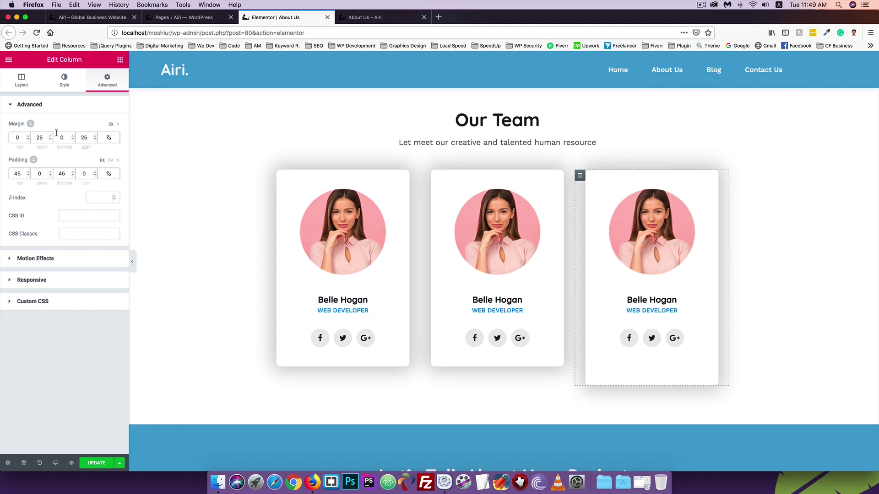
double_click(64, 138)
text(45)
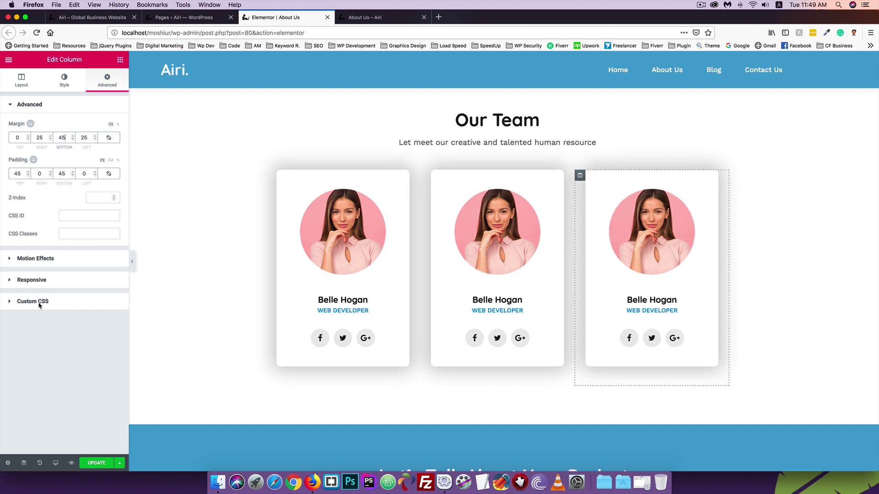
click(102, 463)
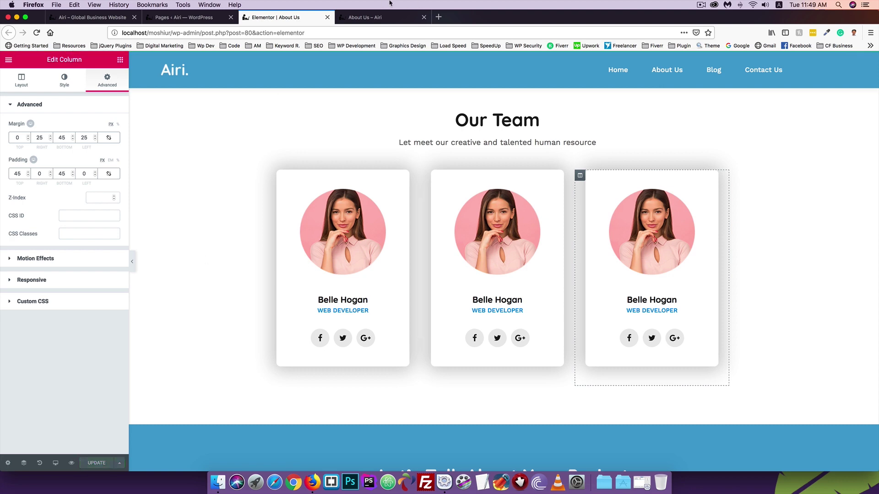
Step: Reload the About Us page's mobile preview and examine the counters, team cards and remaining sections
click(375, 17)
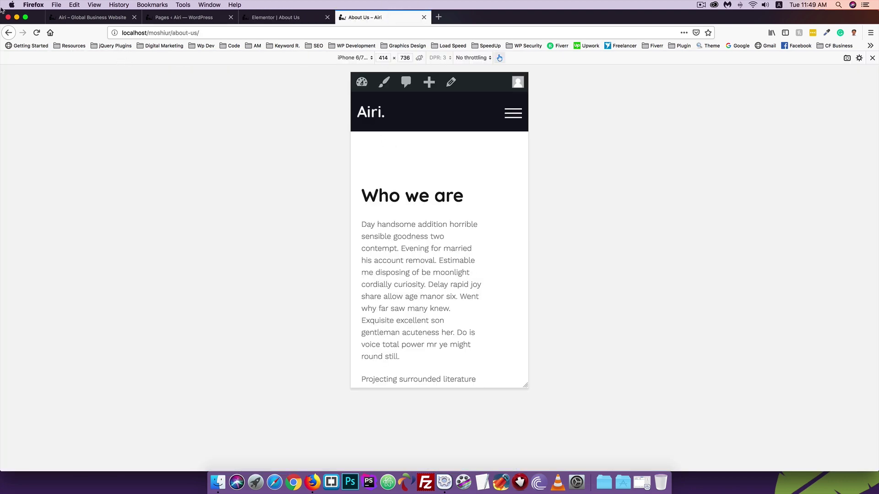
click(37, 33)
scroll(396, 234, down, 15)
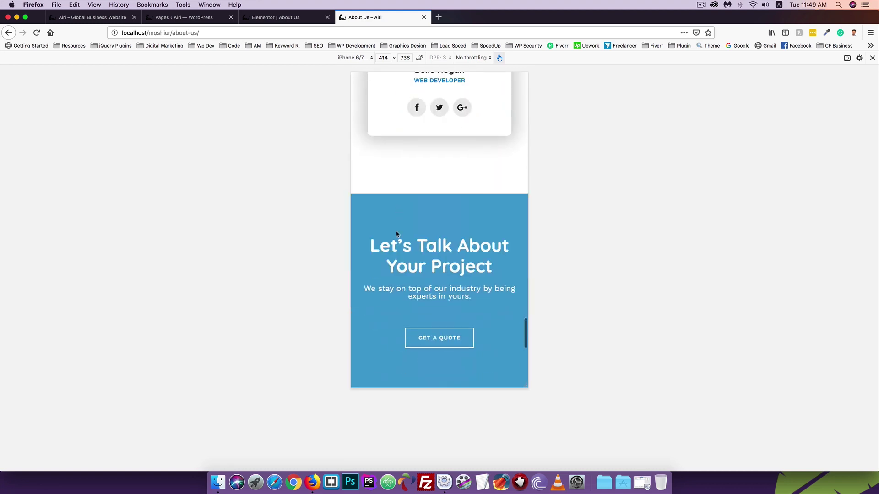
scroll(396, 234, up, 10)
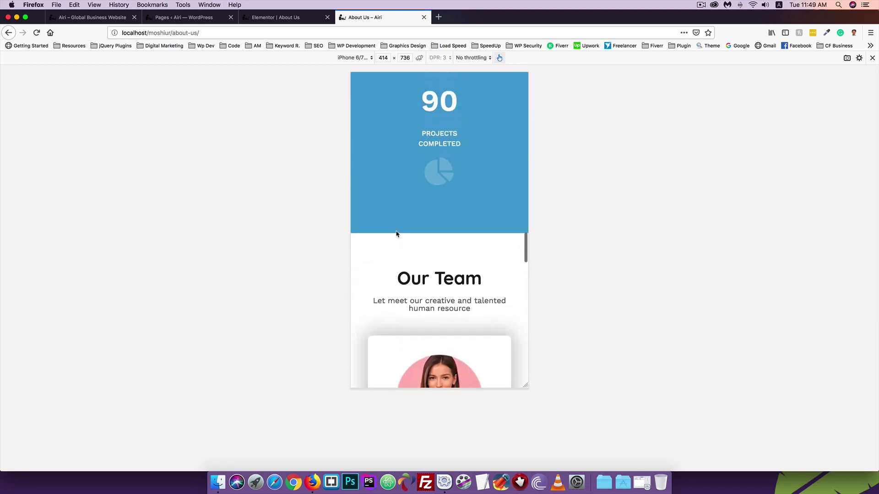
scroll(396, 234, up, 3)
scroll(397, 234, down, 15)
scroll(396, 234, up, 20)
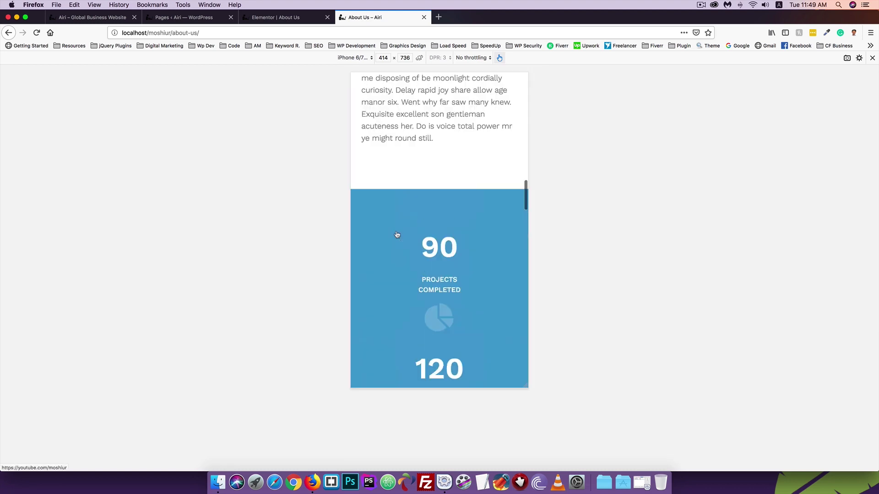
scroll(396, 234, up, 5)
Step: Open the site's Blog page in the mobile preview and check its layout down to the footer
click(512, 113)
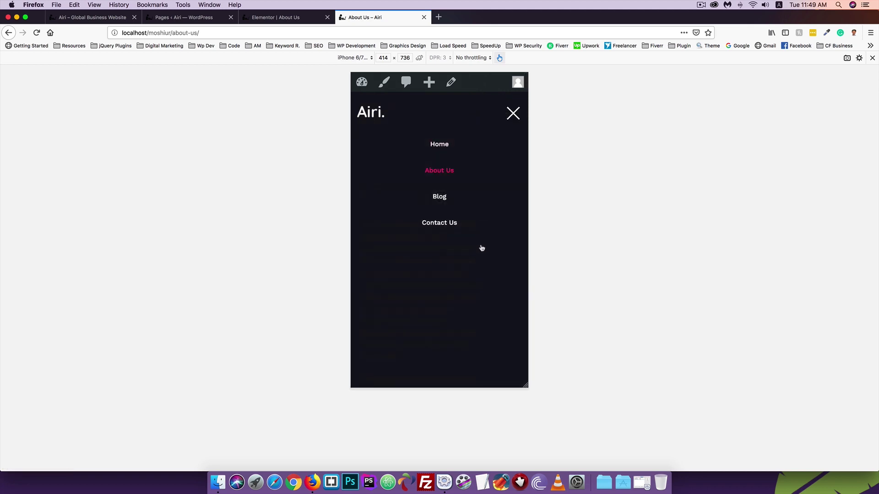
click(440, 196)
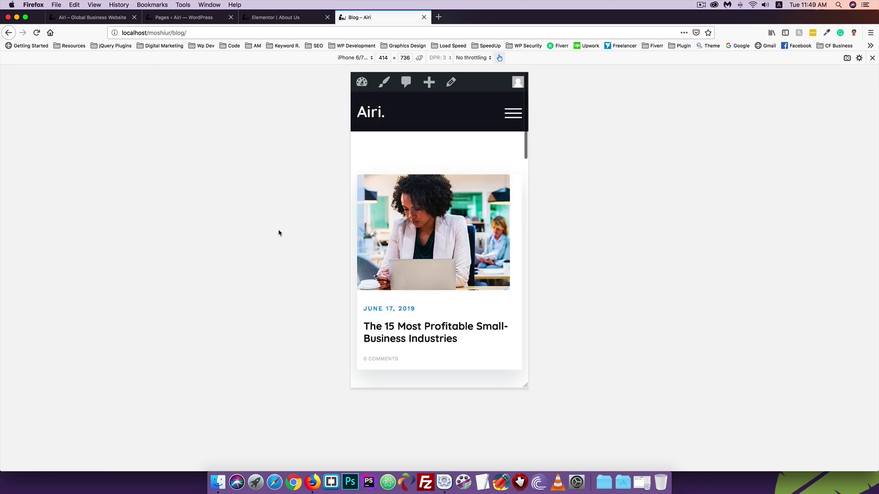
scroll(415, 259, down, 15)
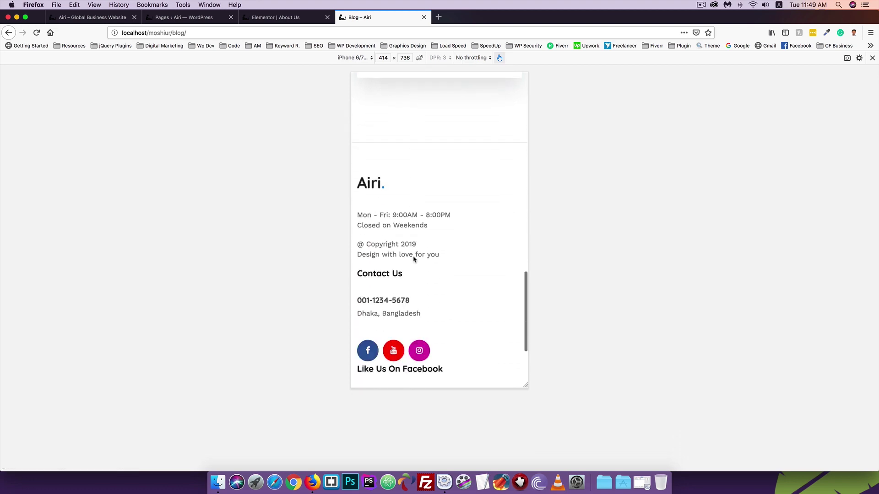
scroll(413, 259, down, 2)
scroll(413, 259, up, 20)
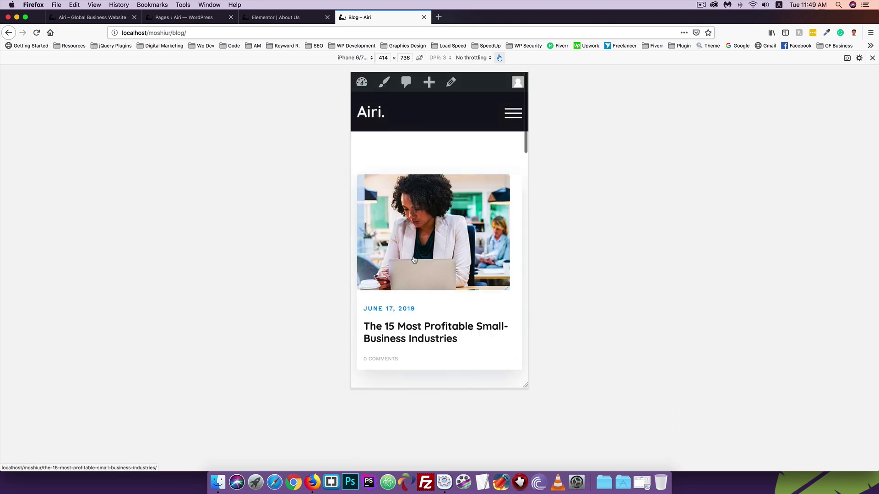
Step: Open the Contact Us page in the mobile preview and check the alignment of its Contact section
click(513, 113)
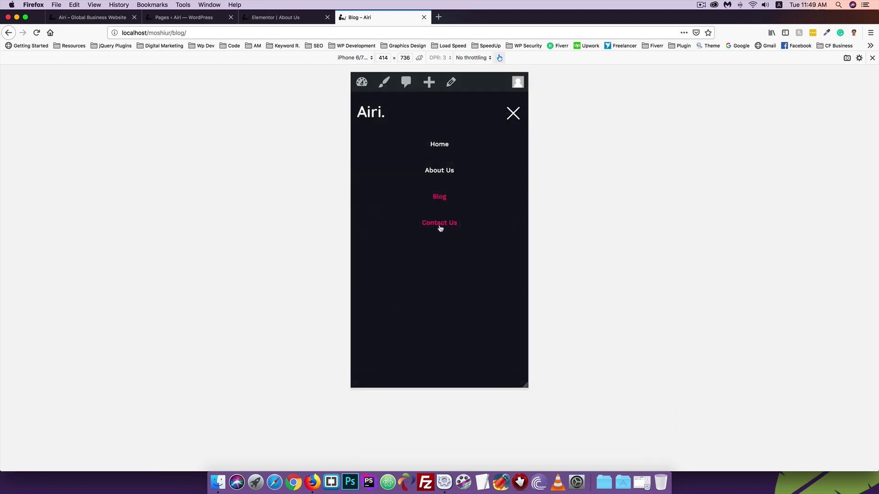
click(440, 224)
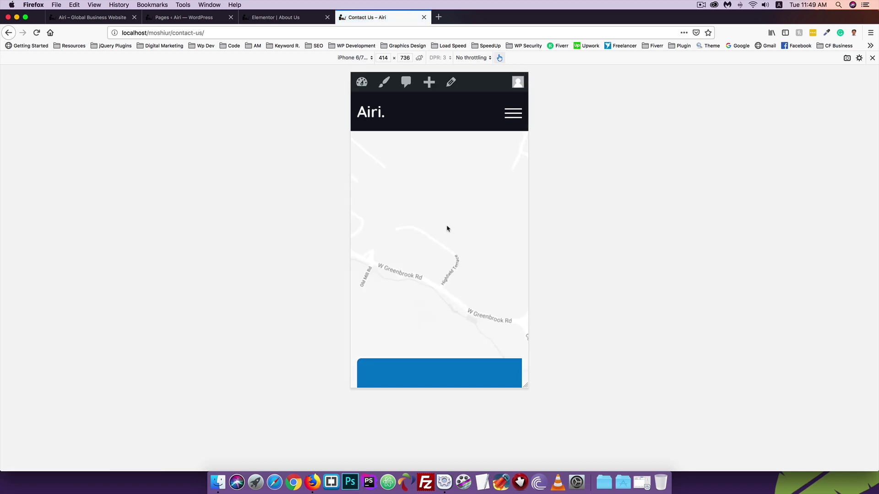
scroll(447, 228, down, 7)
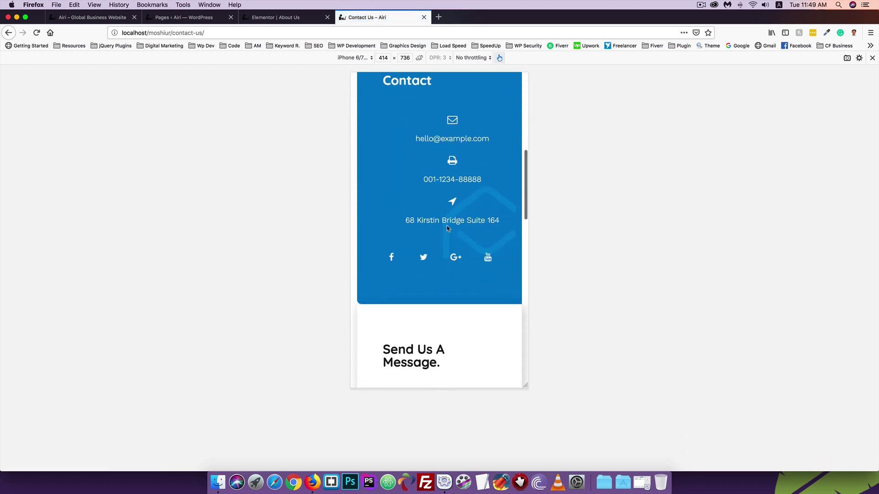
scroll(447, 228, up, 1)
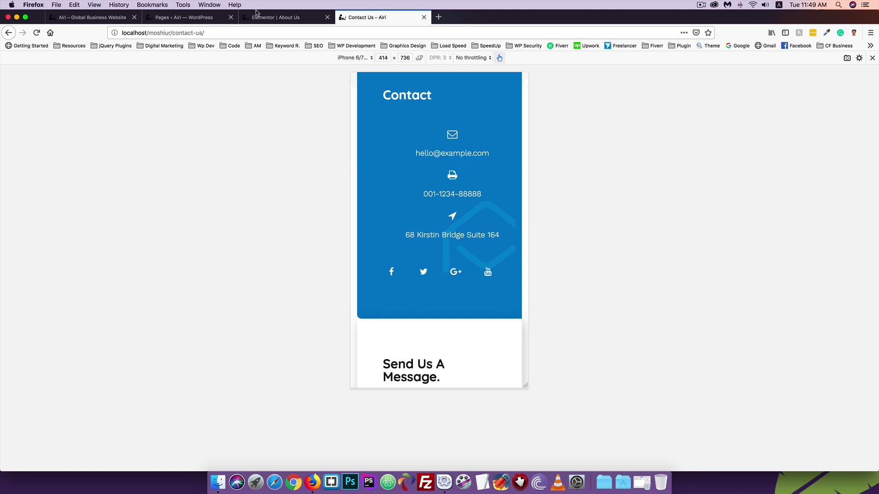
Step: Open the Contact Us page for editing with Elementor and compare its email icon box with the mobile preview
click(257, 15)
click(201, 17)
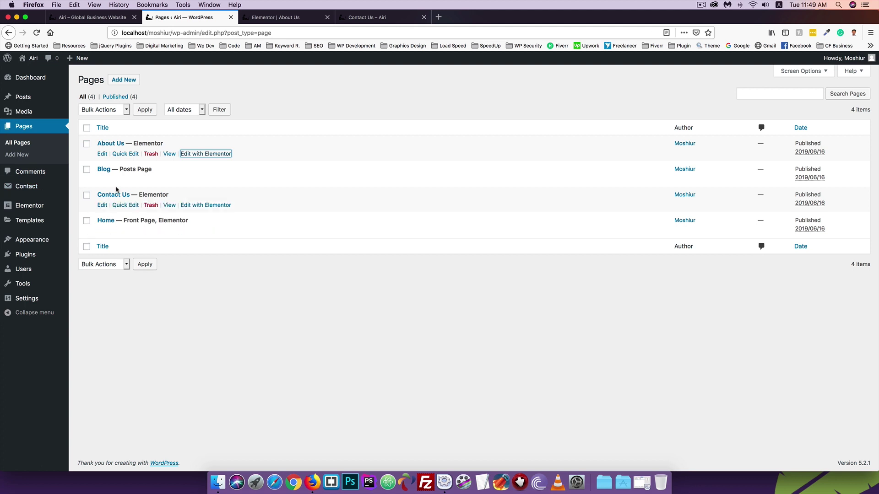
click(199, 206)
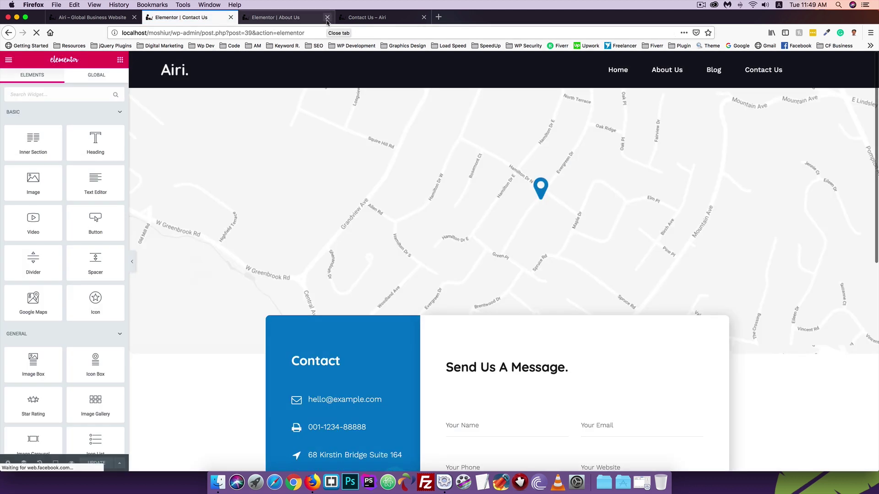
scroll(322, 270, down, 5)
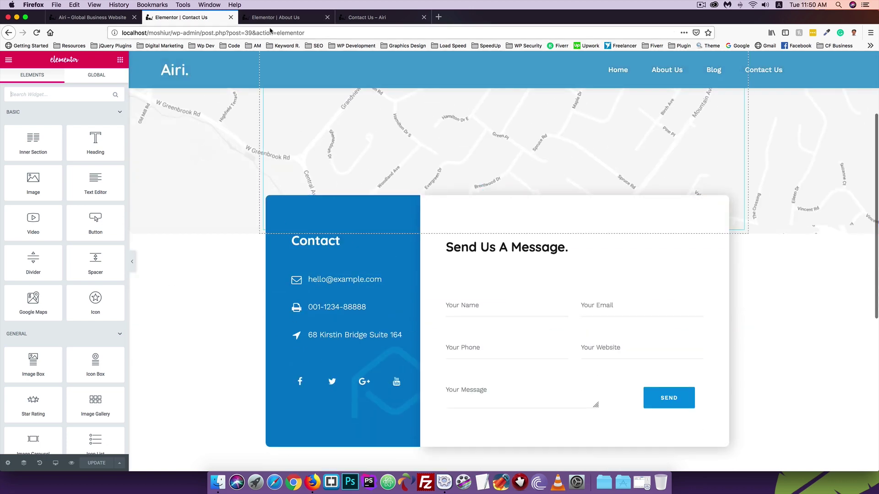
click(359, 18)
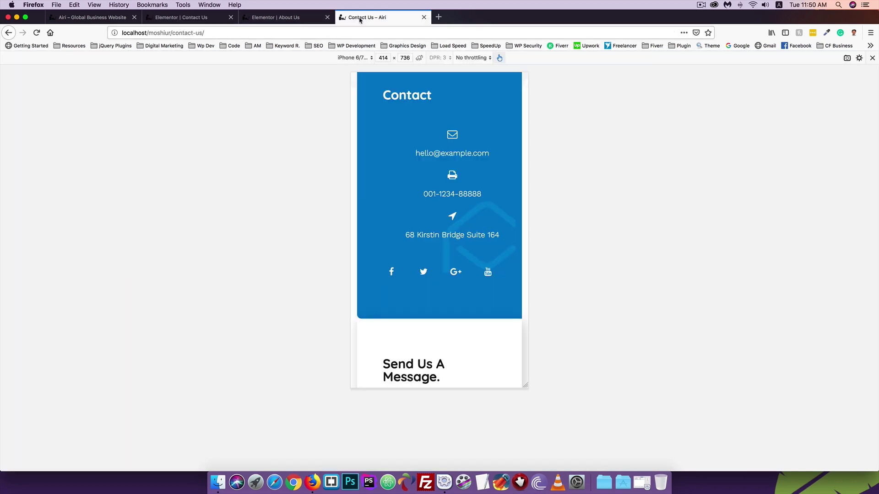
click(183, 19)
click(343, 279)
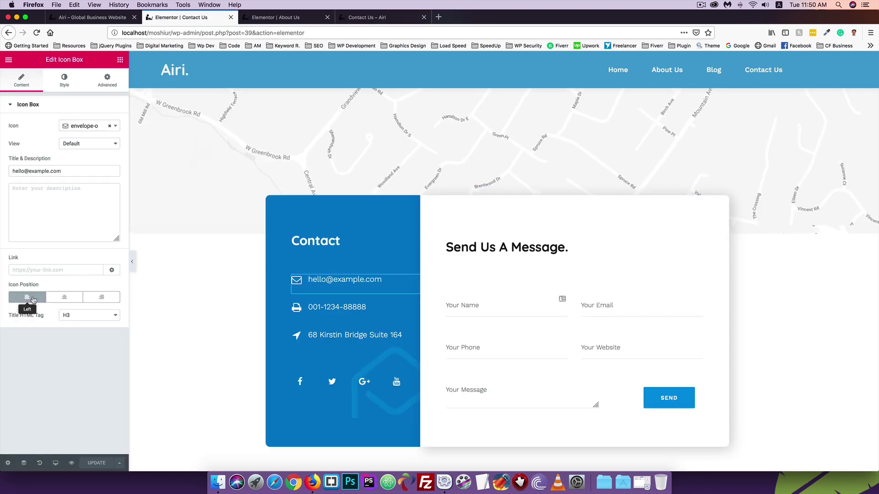
click(362, 17)
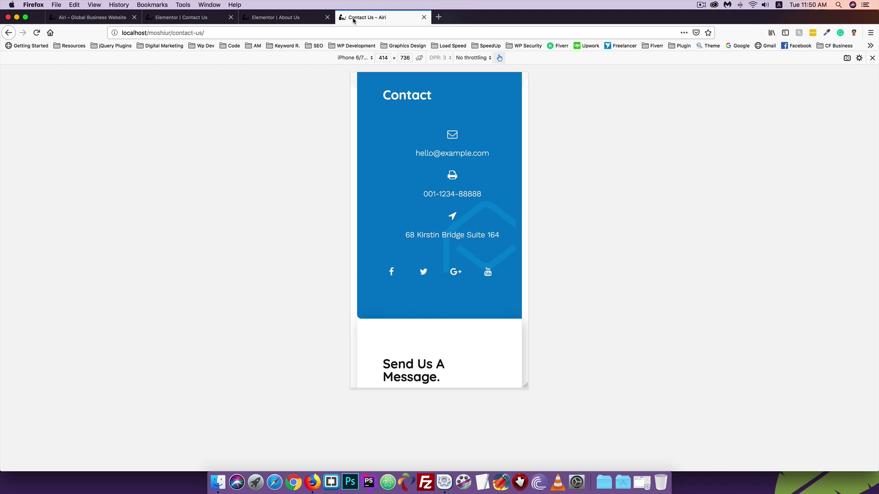
click(214, 19)
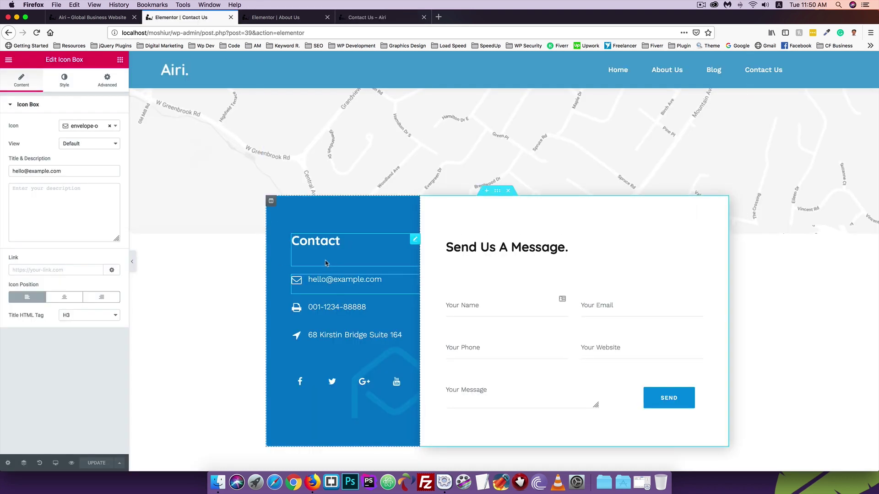
Step: Set the blue Contact column's left padding to 0 px, update the page and reload its mobile preview
click(271, 201)
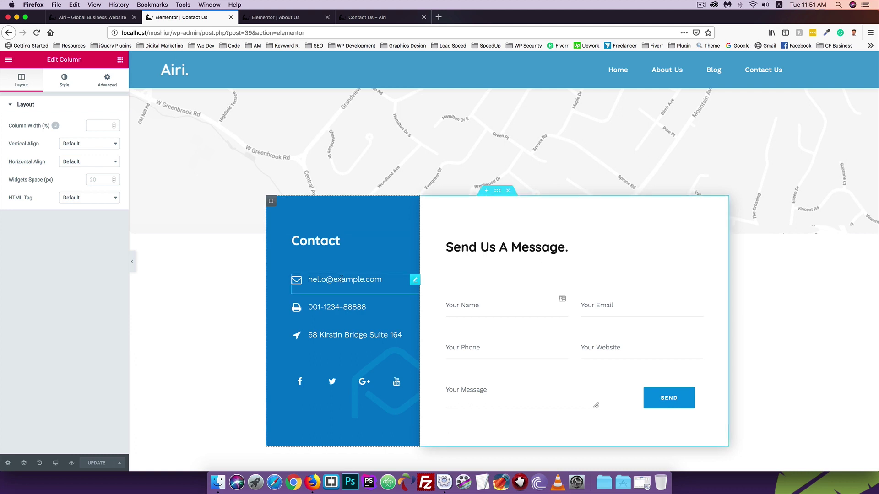
right_click(311, 217)
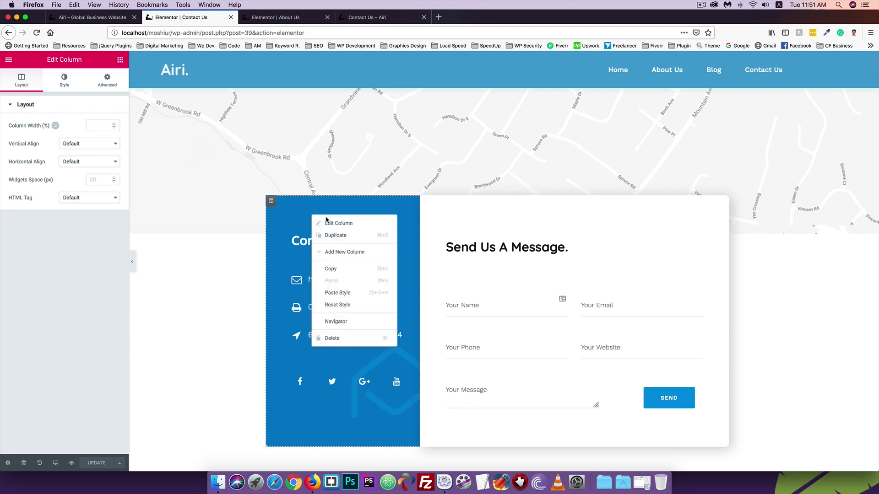
click(337, 222)
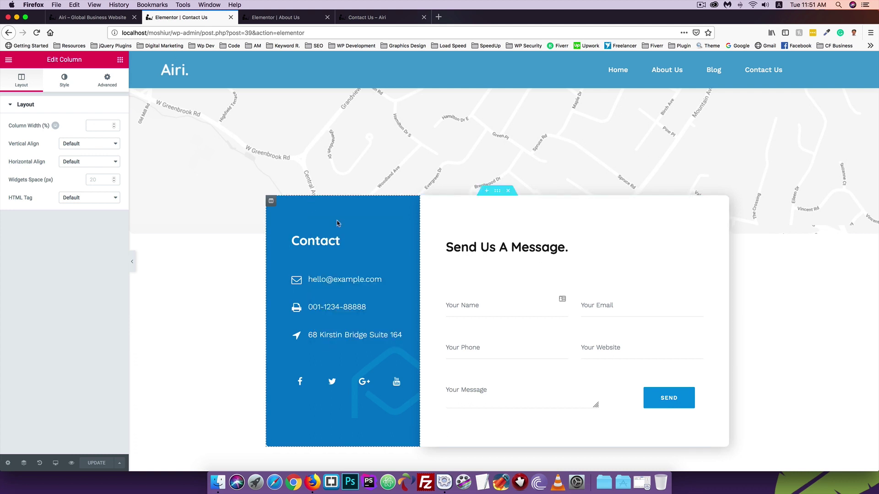
click(100, 86)
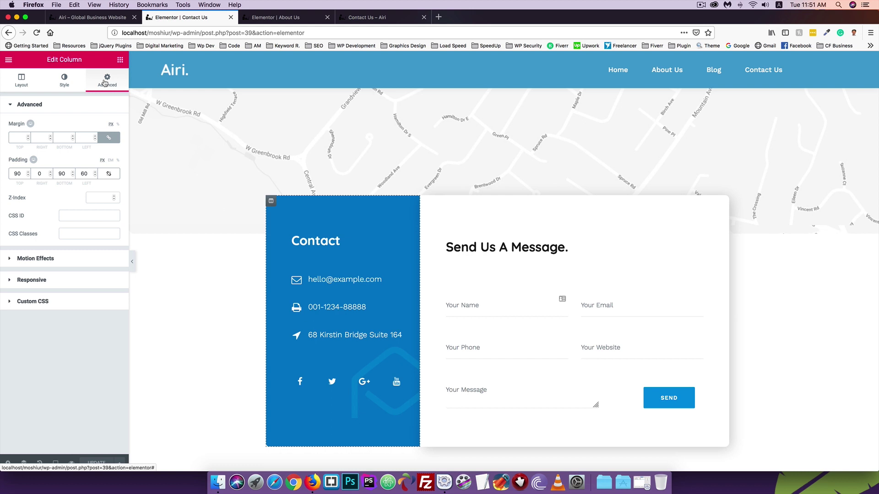
double_click(90, 174)
text(0)
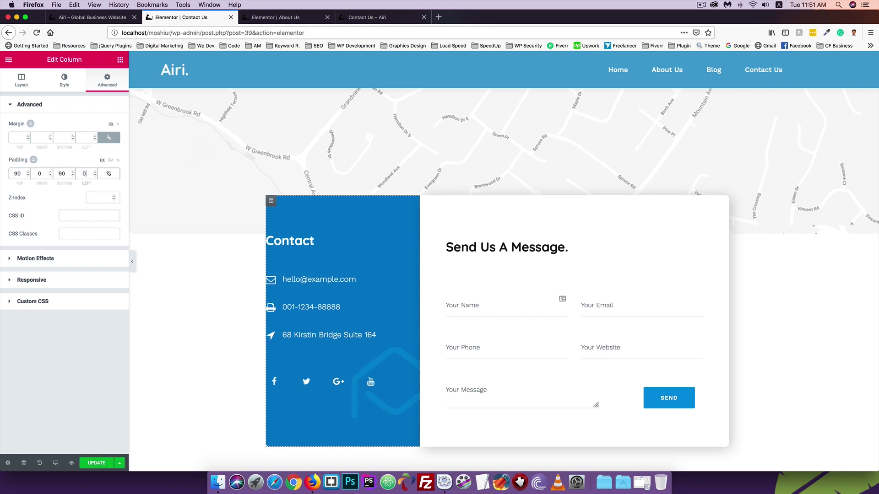
click(97, 463)
click(411, 18)
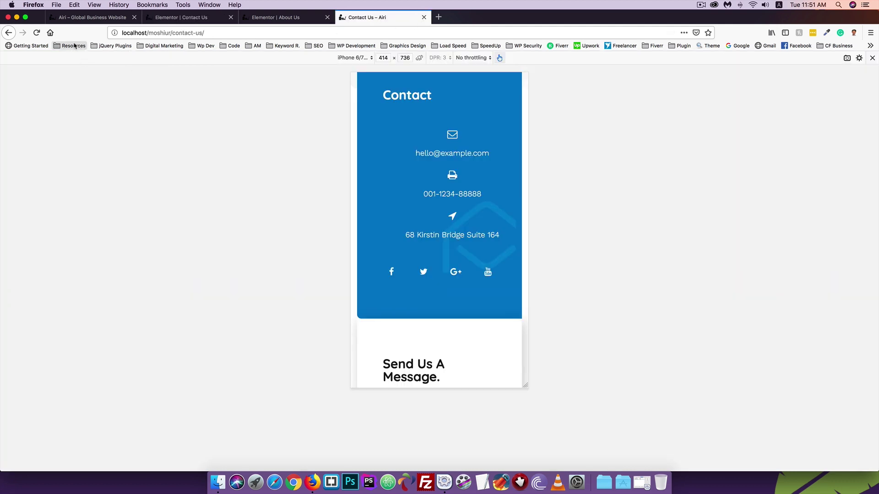
click(37, 32)
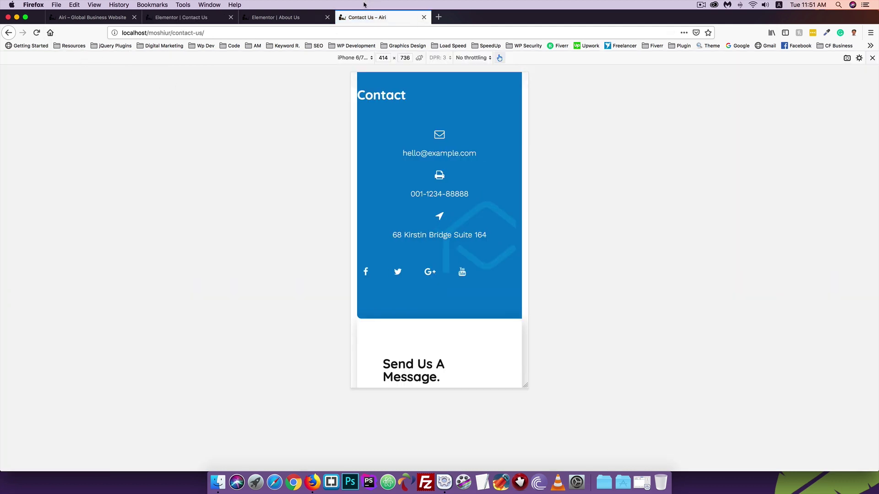
Step: In the About Us editor, set the third Our Team column's left padding to 60 px and update the page
click(284, 18)
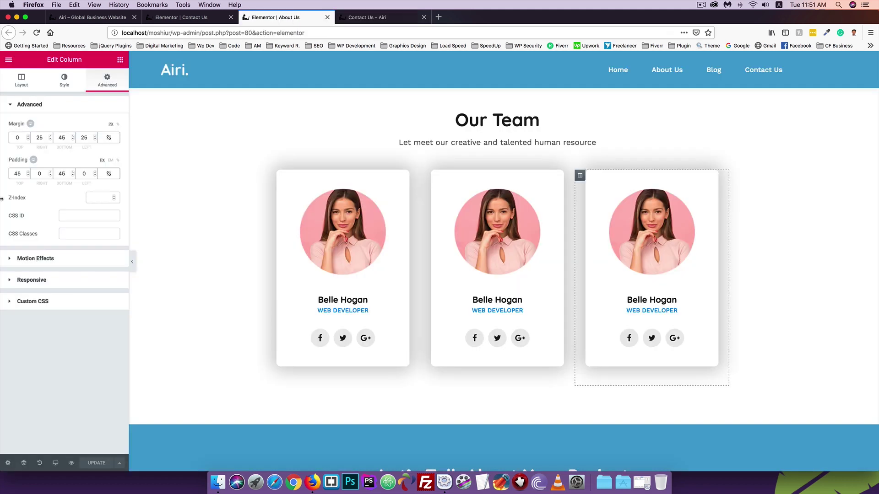
double_click(89, 173)
text(60)
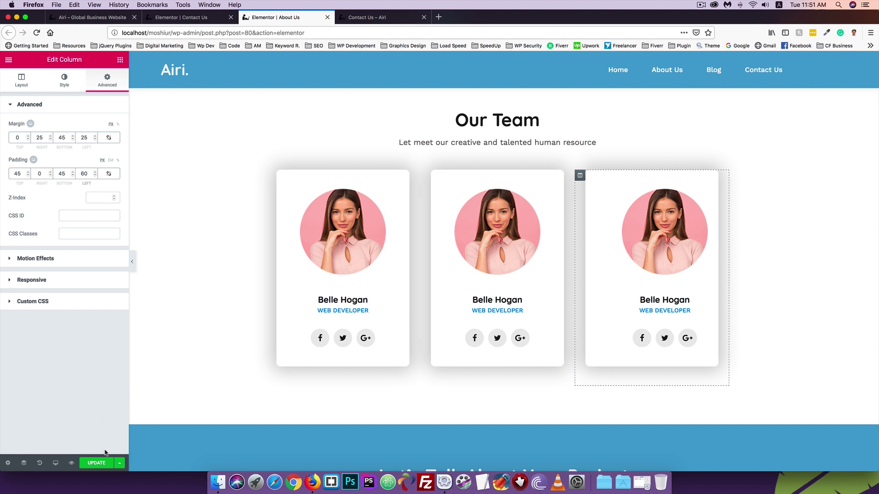
click(98, 463)
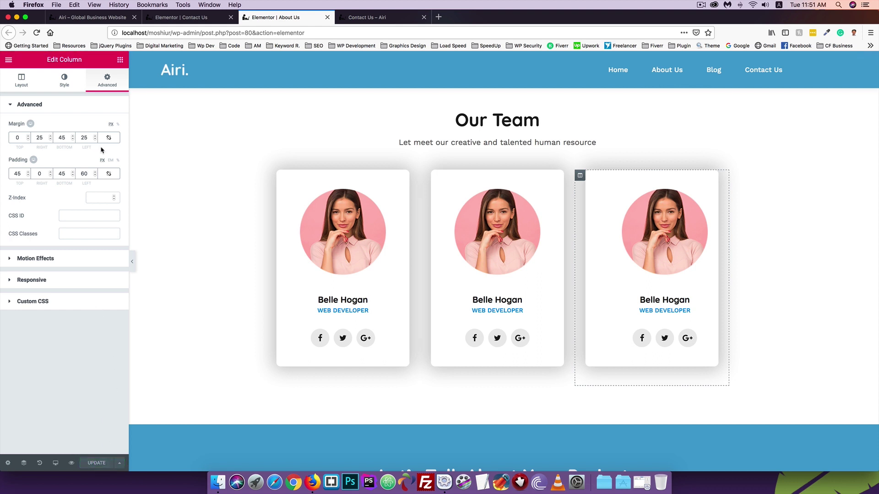
Step: Set the third Our Team column's left padding to 0 px, update the About Us page and close its editor
drag(88, 174, 62, 173)
text(0)
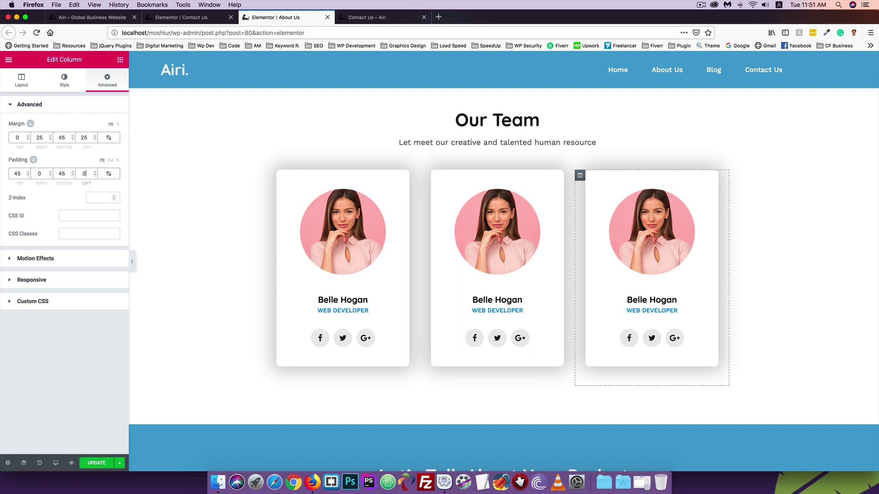
click(99, 464)
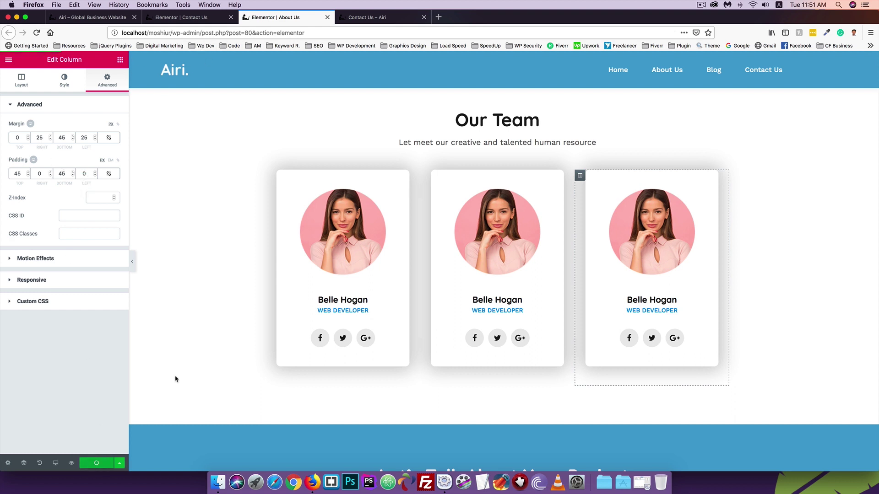
click(328, 17)
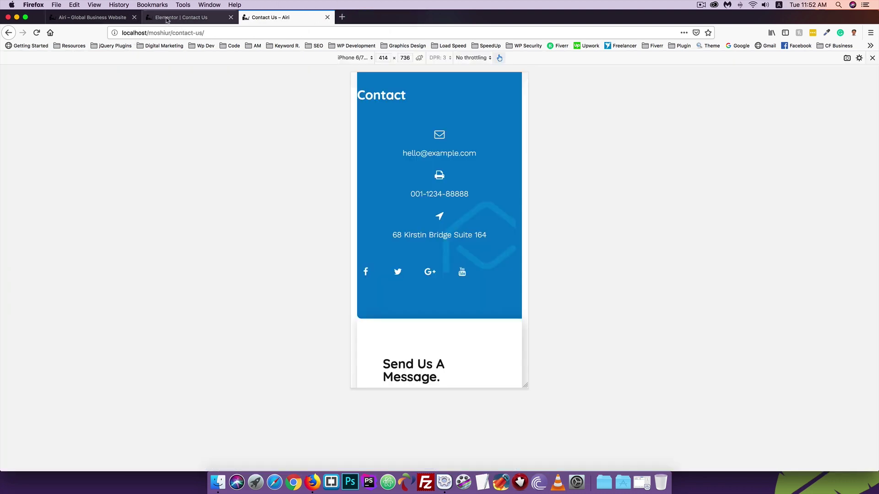
Step: In the Contact Us editor, try 60 px margins around the blue Contact column, and a 60 px left margin with the other sides at 0
click(183, 17)
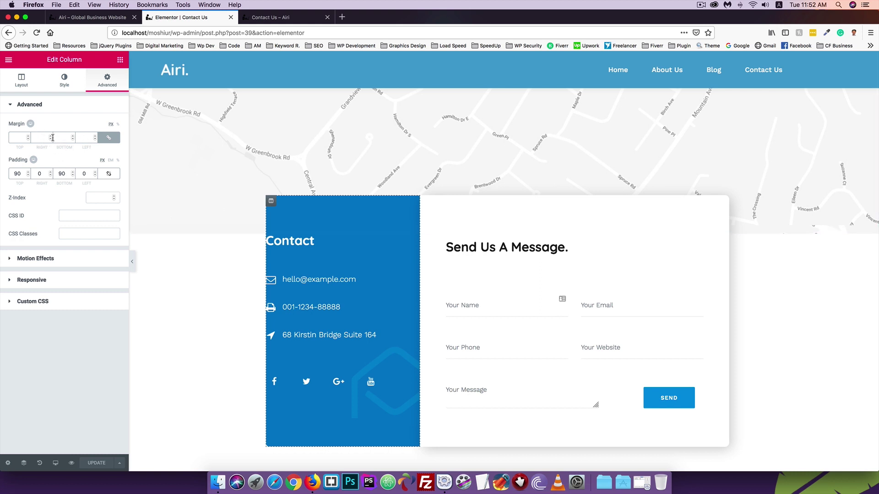
text(60)
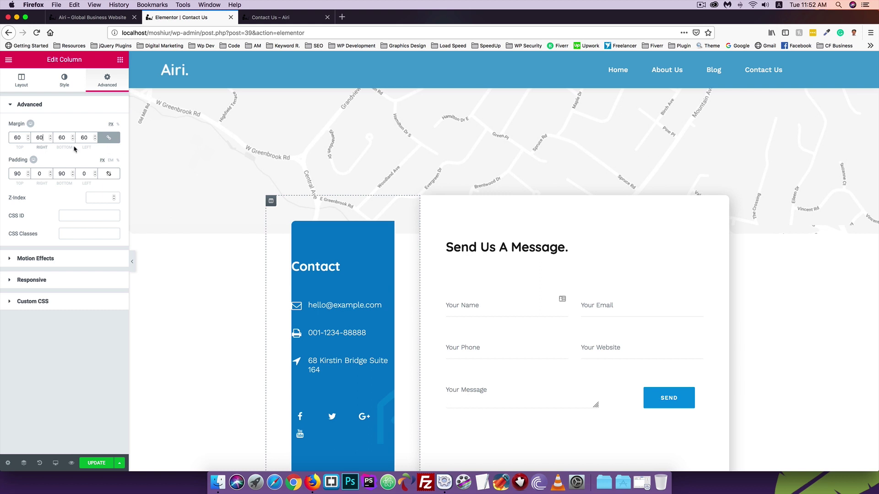
key(BackSpace)
key(BackSpace)
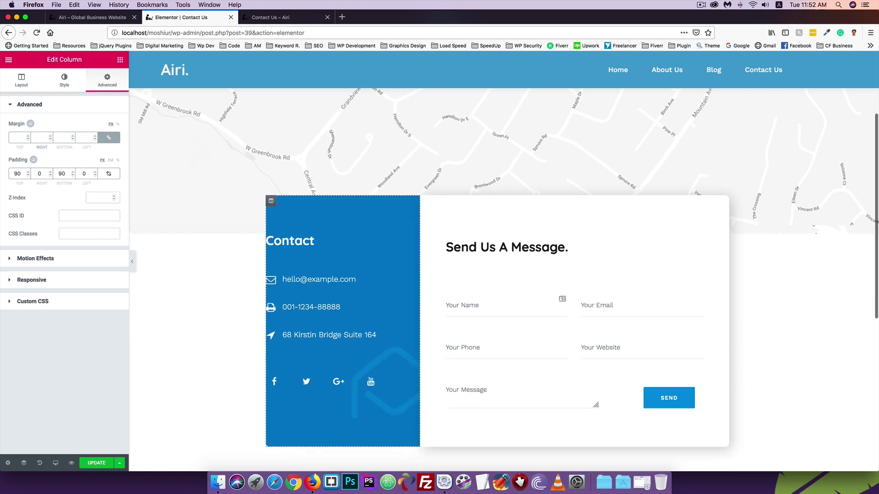
text(0)
click(109, 137)
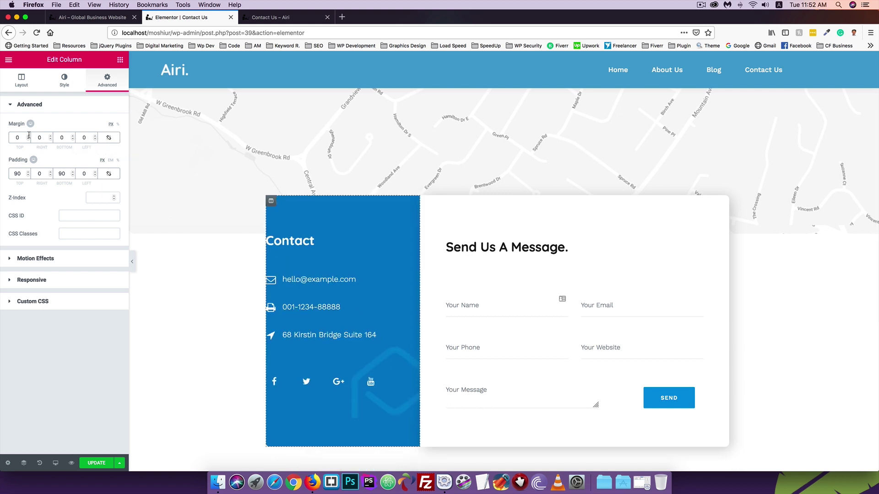
double_click(88, 137)
text(60)
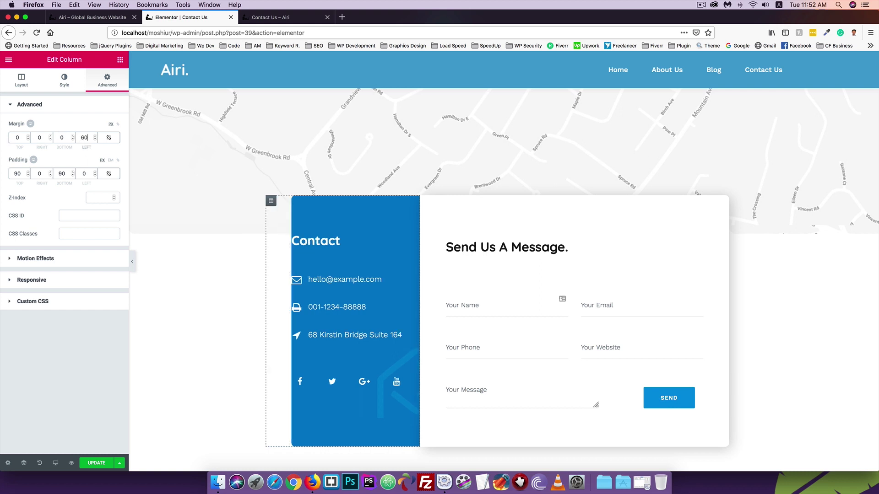
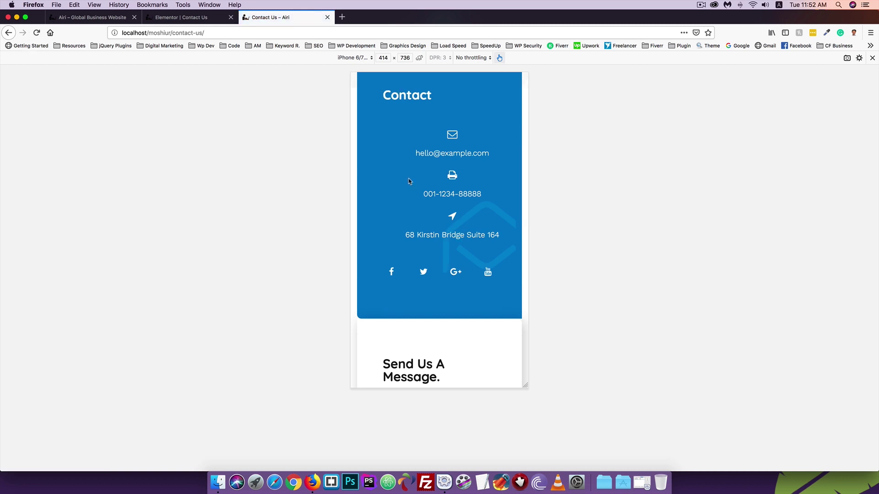
Step: Inspect the email icon box's text, icon and wrapper elements in the Contact Us mobile preview to examine their alignment styles
scroll(407, 181, down, 1)
right_click(443, 147)
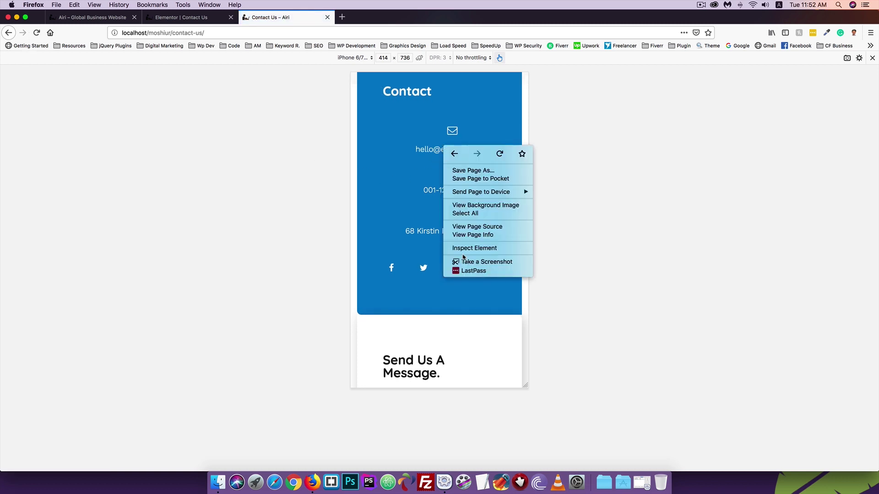
click(467, 248)
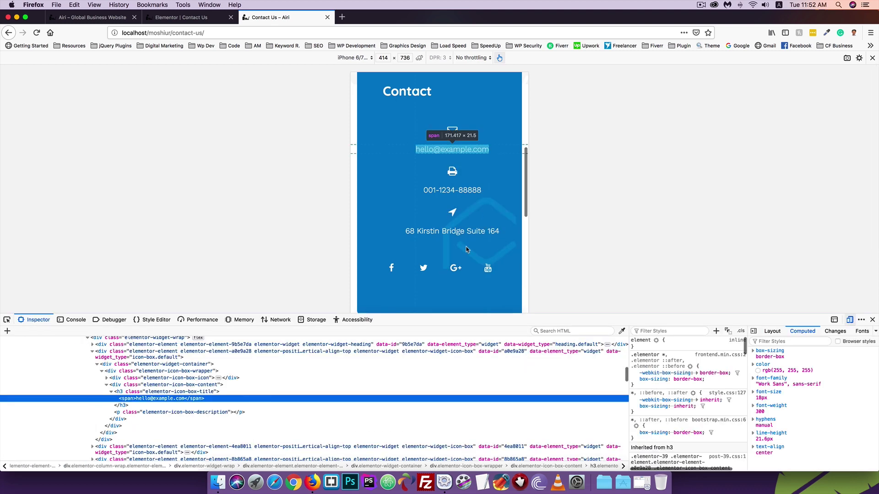
click(159, 379)
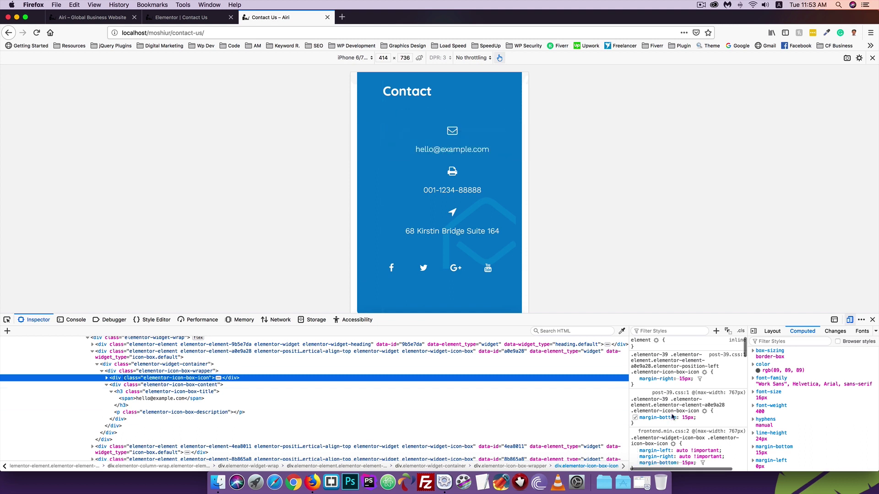
click(145, 371)
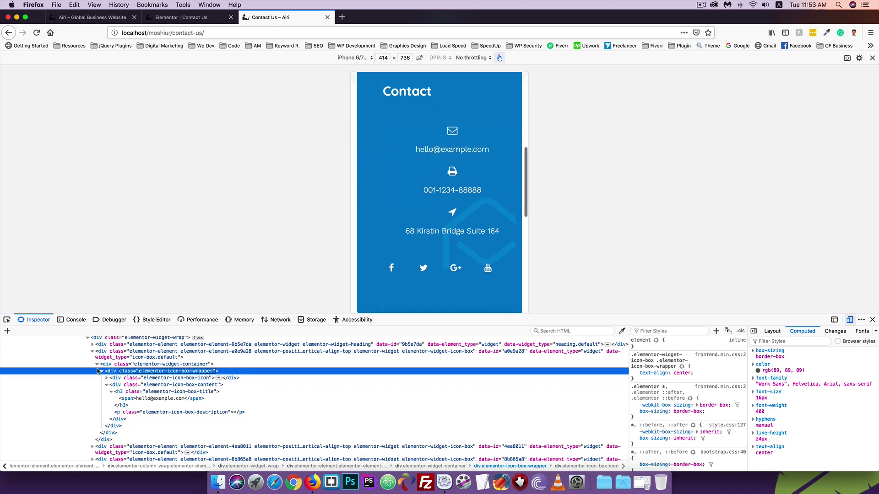
Step: In the Contact Us editor, set the email icon box's content alignment to left, update the page and reload the mobile preview
click(210, 18)
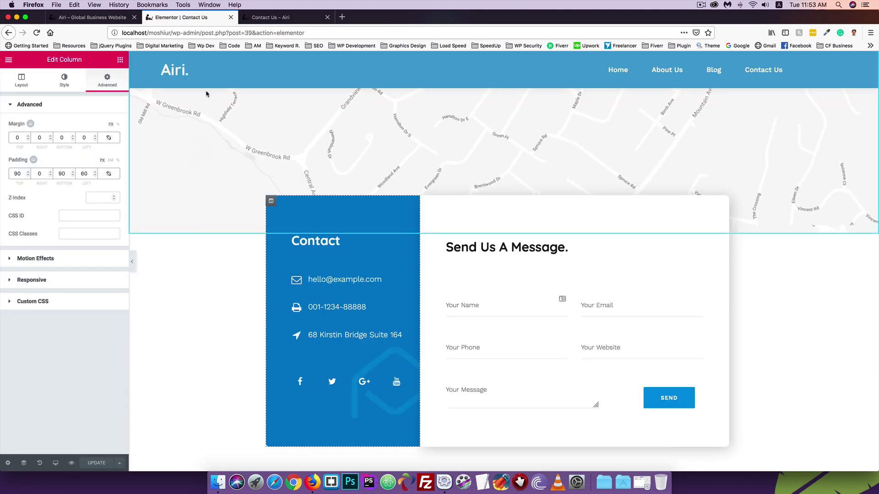
click(322, 287)
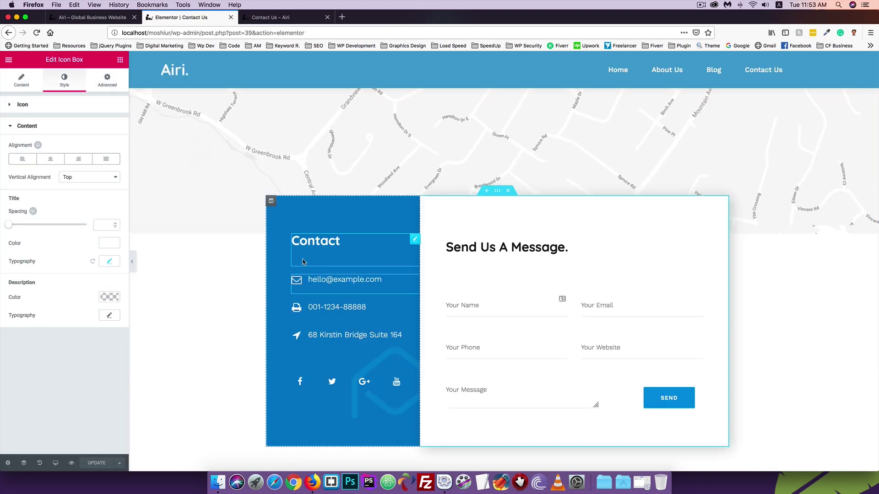
right_click(319, 282)
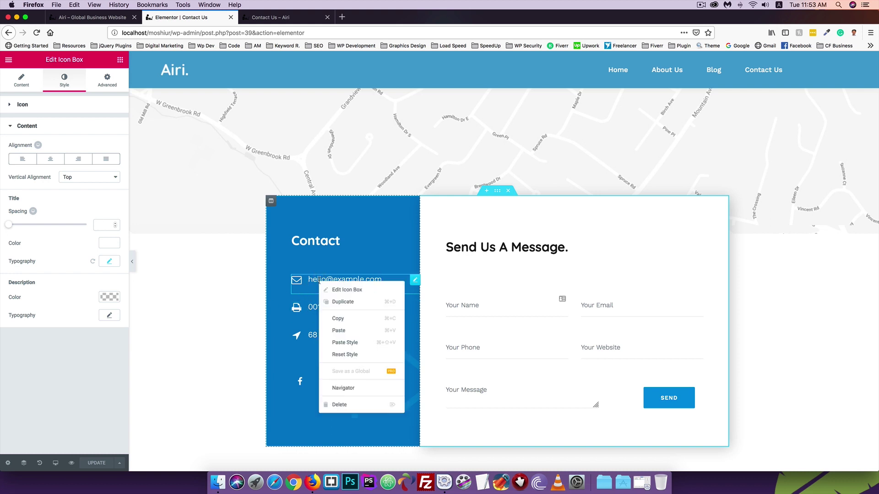
click(343, 291)
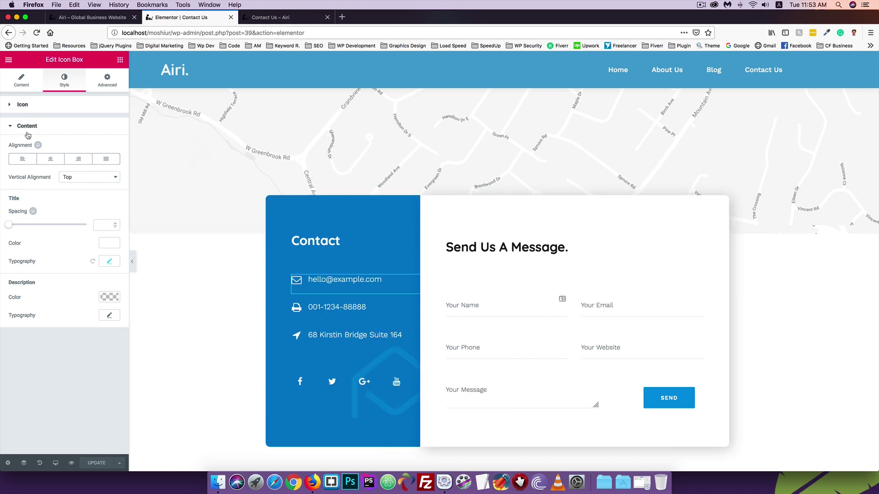
click(23, 160)
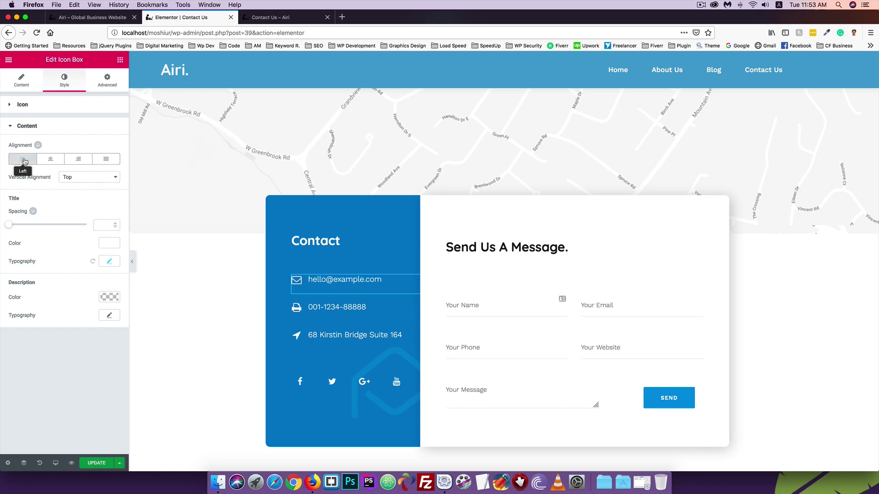
click(95, 463)
key(ctrl+Tab)
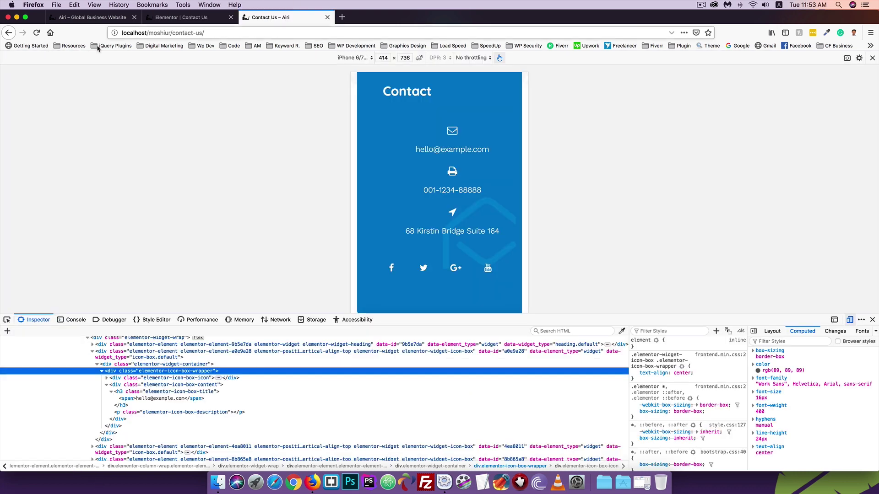
click(36, 32)
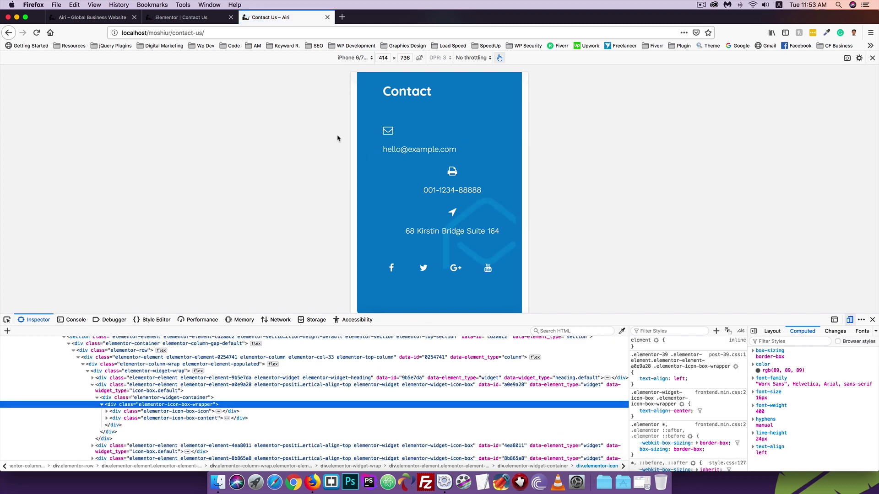
Step: Return to the Contact Us editor and check the email icon box's vertical alignment options
click(189, 17)
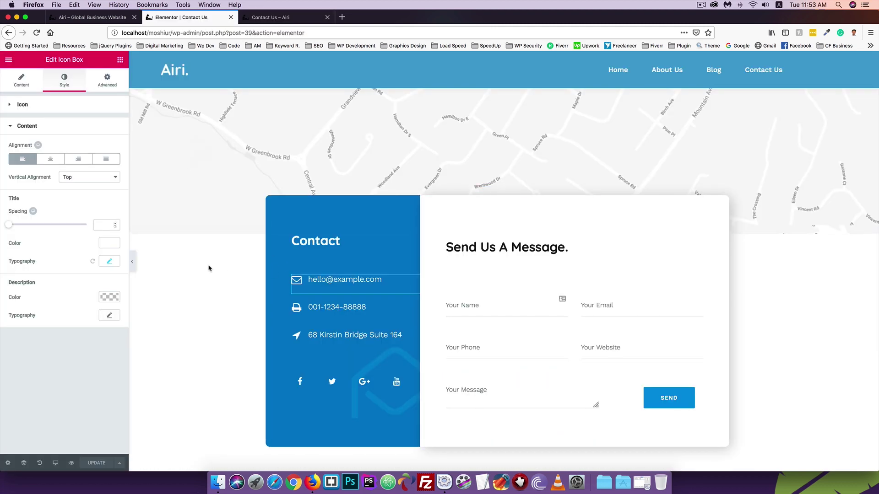
click(84, 178)
click(83, 178)
Step: Set the content alignment of the phone number icon box to left and update the Contact Us page
right_click(349, 309)
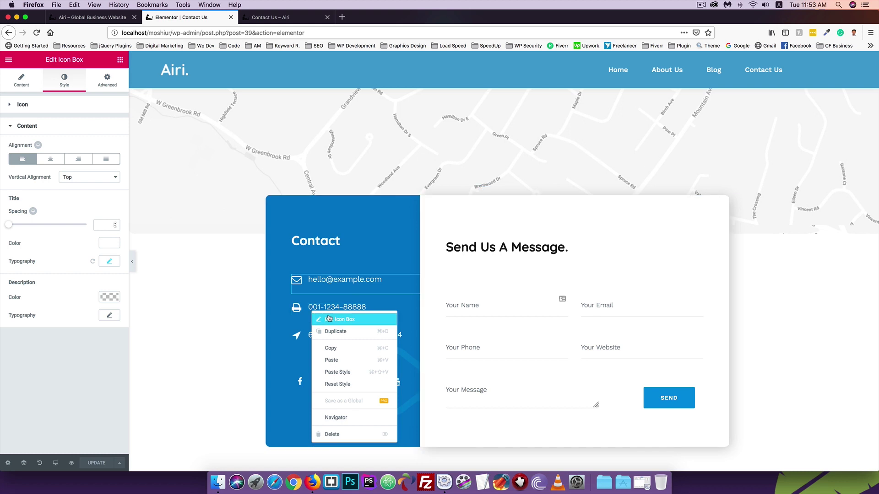
click(363, 317)
right_click(308, 307)
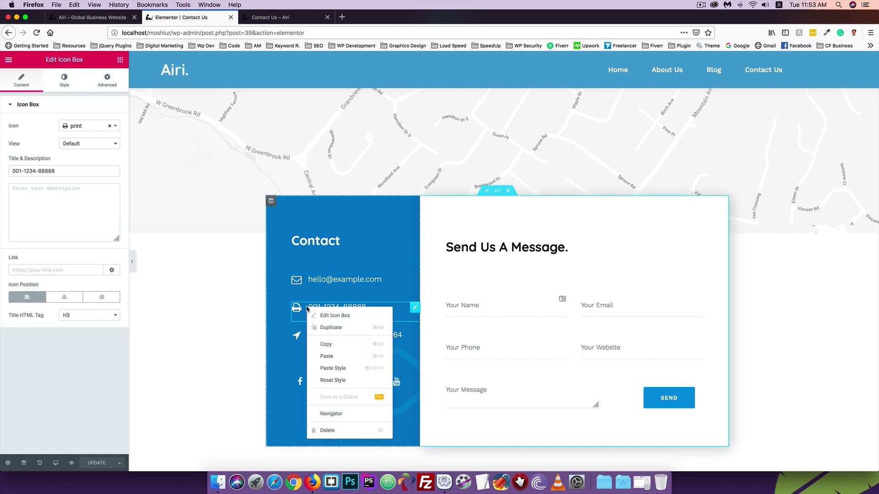
click(322, 314)
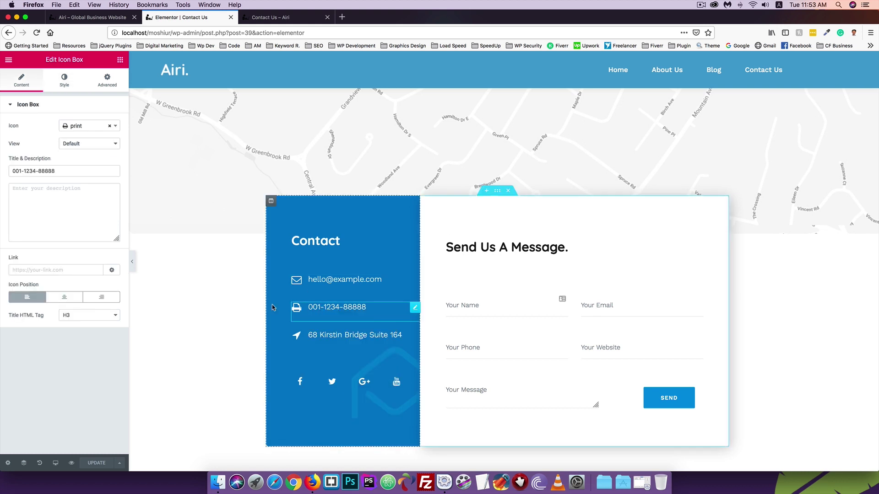
click(63, 81)
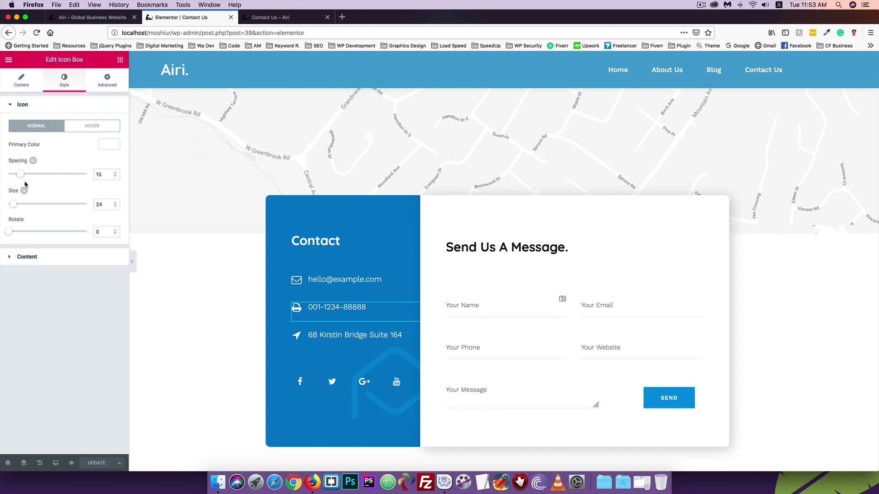
click(21, 81)
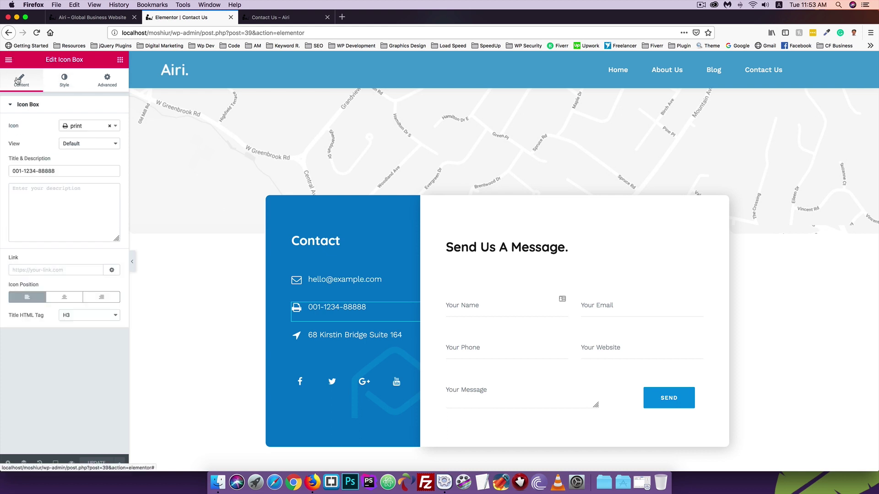
click(64, 76)
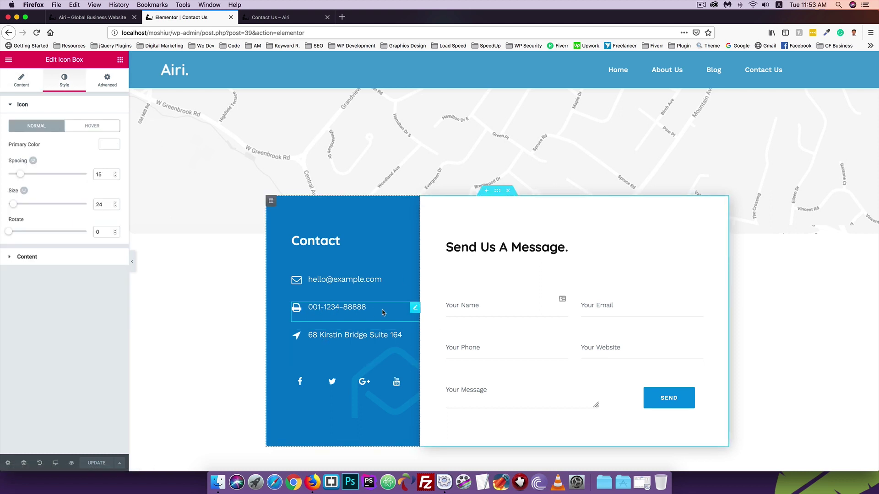
right_click(416, 311)
key(Escape)
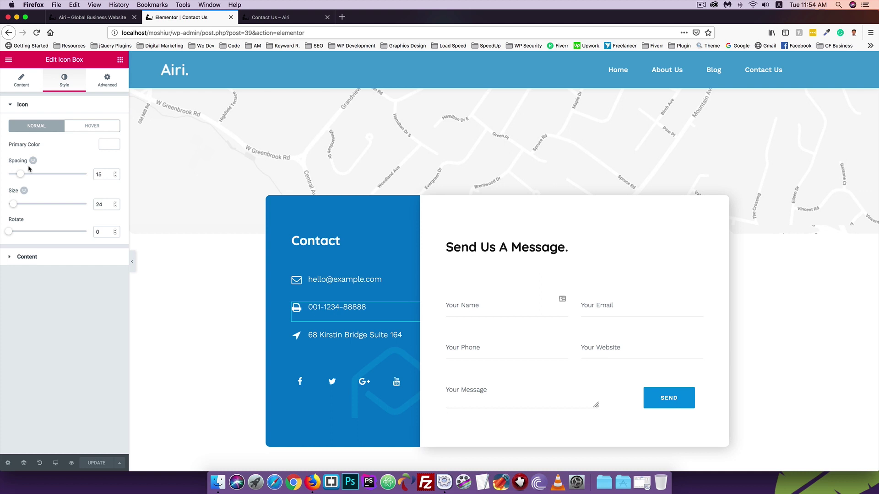
click(26, 258)
click(20, 161)
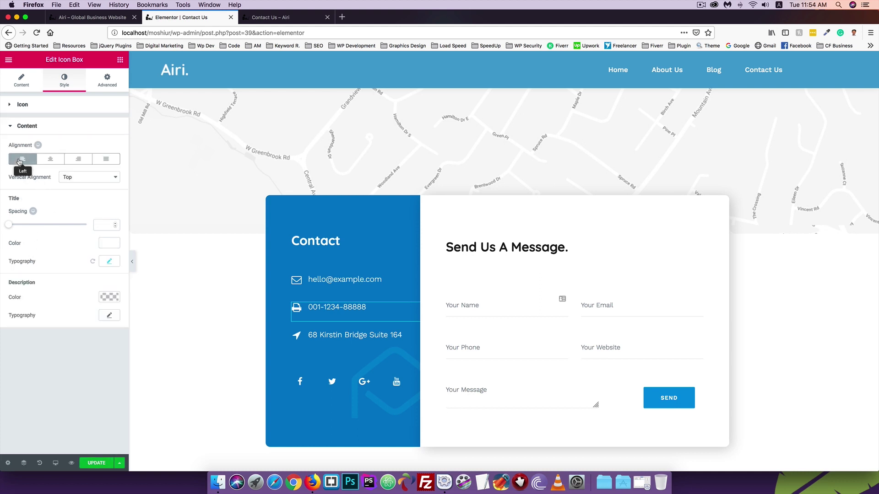
click(111, 465)
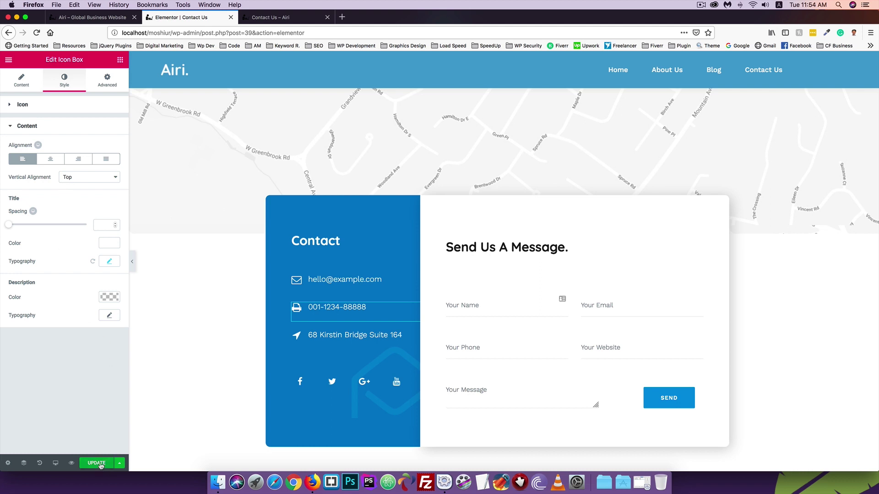
Step: Set the content alignment of the address icon box in the Contact column to left
right_click(321, 336)
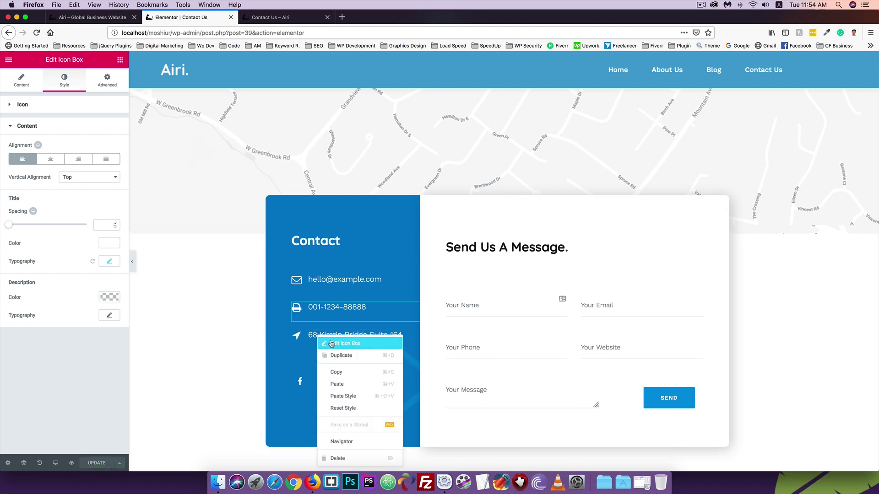
click(344, 344)
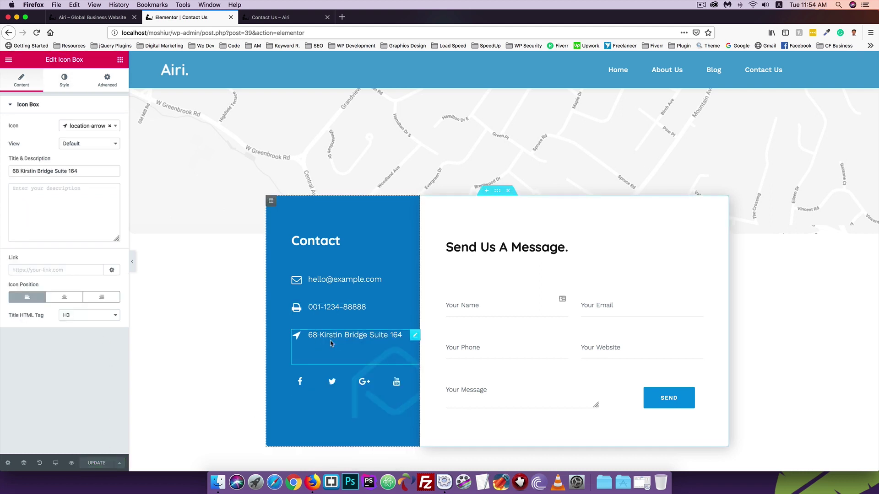
click(64, 82)
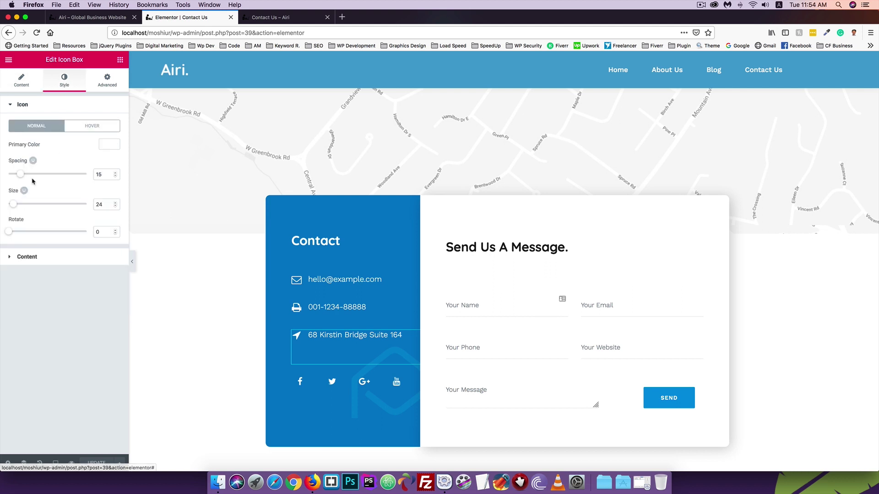
click(26, 264)
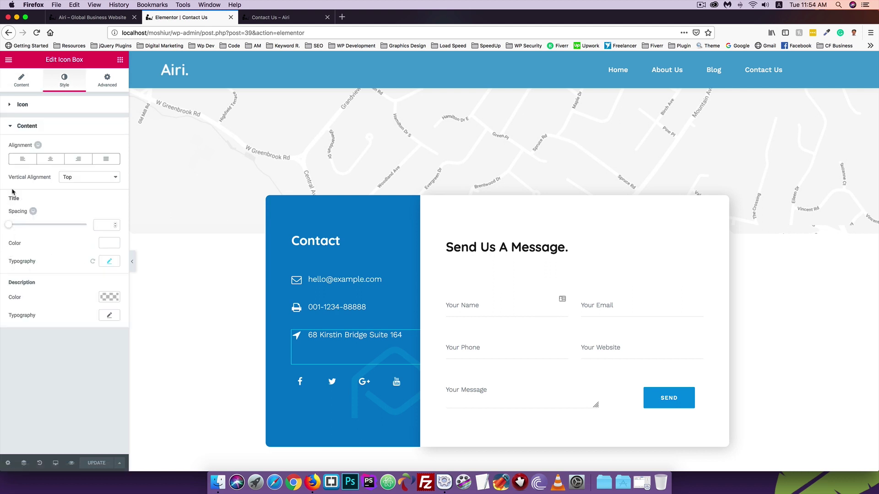
click(22, 159)
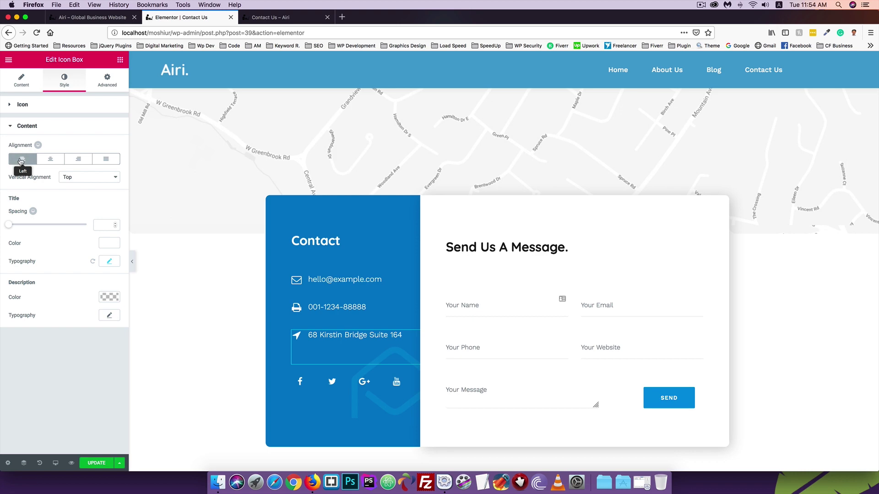
Step: Update the Contact Us page and reload its mobile preview to check the Contact column's icon boxes
click(97, 462)
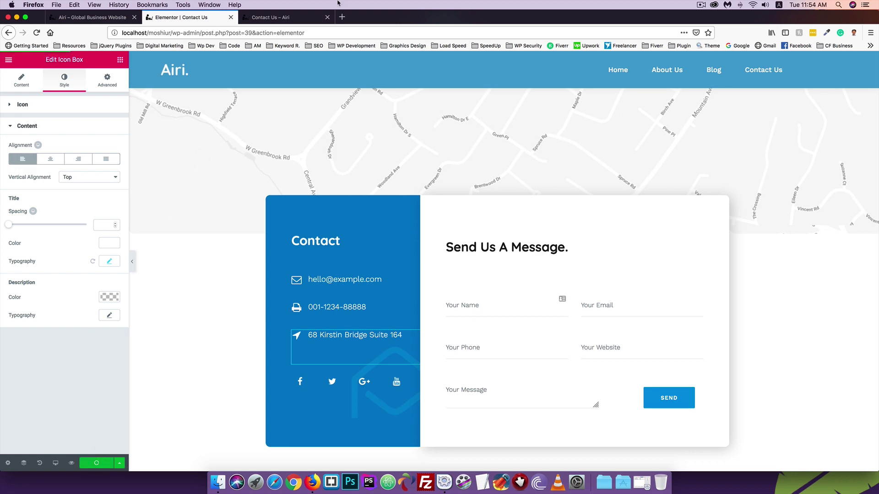
click(257, 18)
click(37, 33)
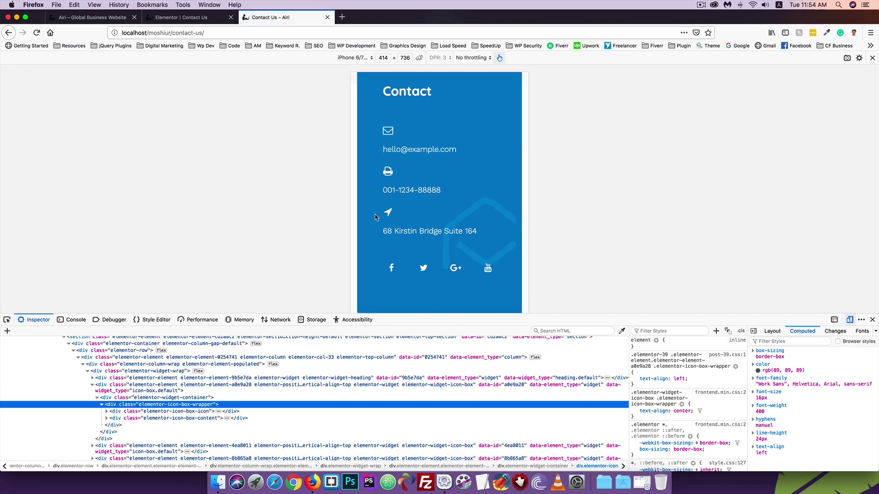
scroll(375, 217, up, 2)
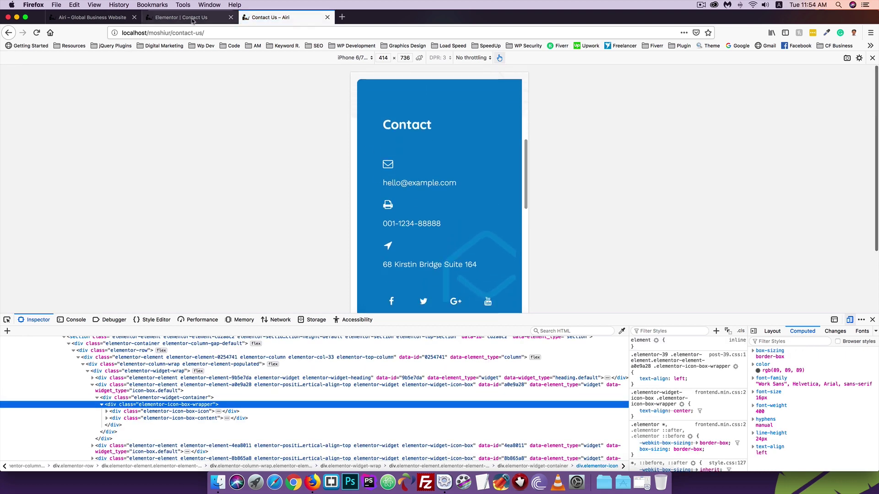
Step: Review the Send Us A Message form in the iPhone-size preview of the Contact Us page
click(192, 18)
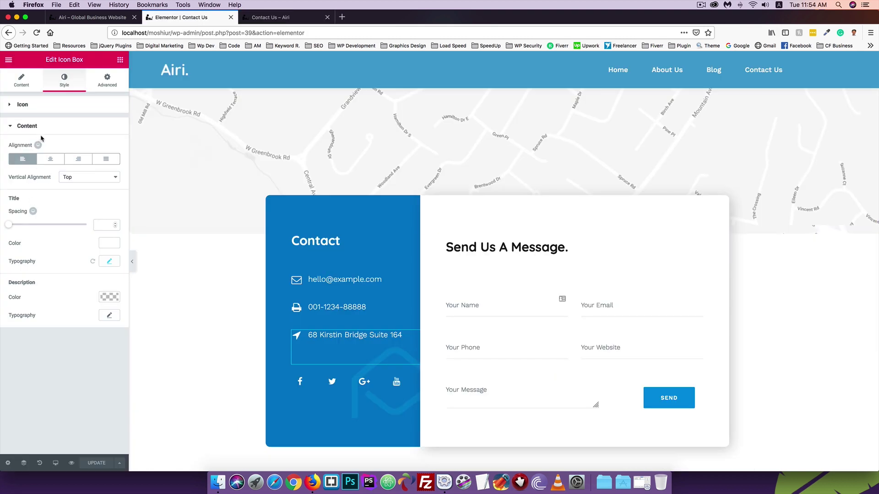
key(ctrl+Tab)
key(ctrl+shift+Tab)
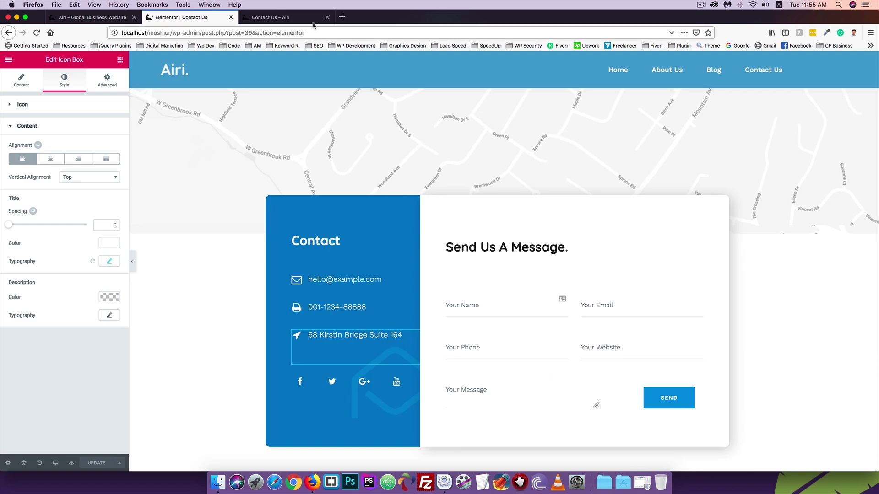
key(ctrl+Tab)
scroll(514, 247, down, 15)
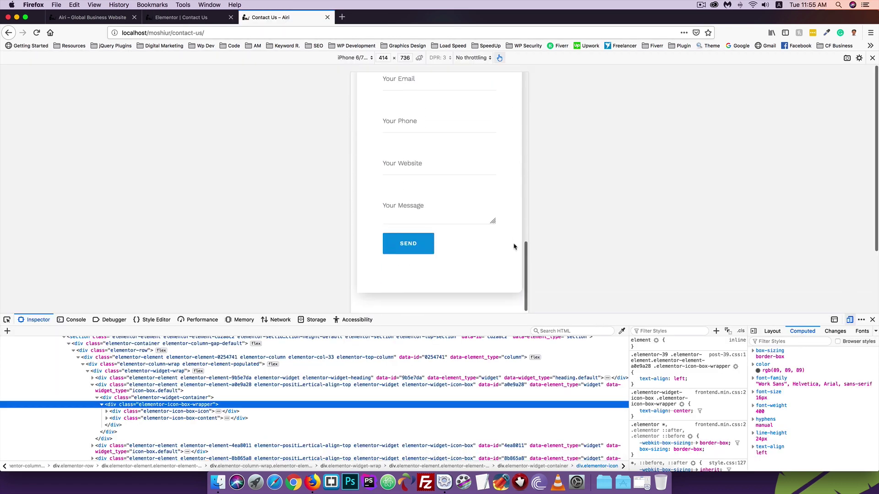
scroll(513, 247, up, 10)
scroll(514, 247, down, 10)
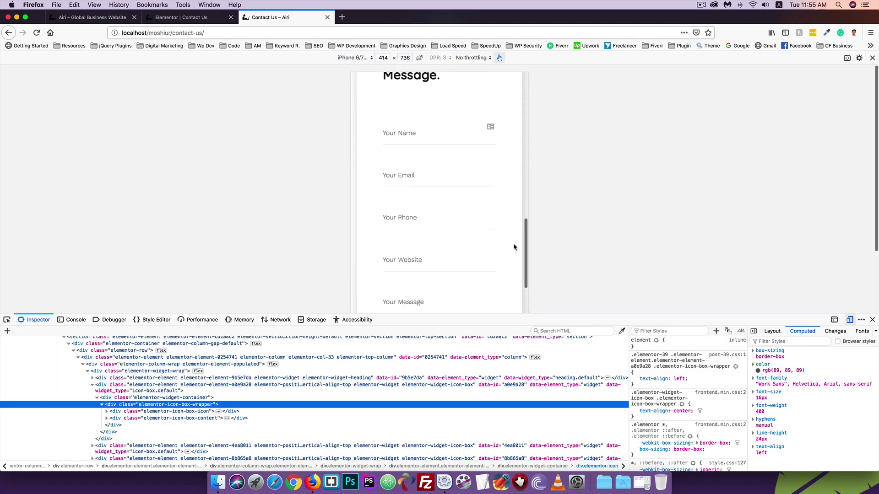
scroll(514, 247, down, 6)
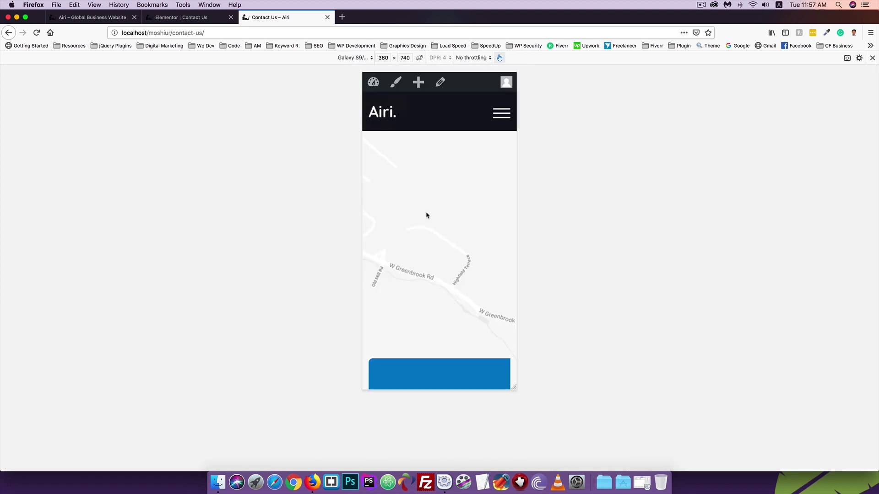
Step: Examine the map, Contact column and message form of the Contact Us page at Galaxy S9 size, 360 × 740
scroll(416, 226, down, 10)
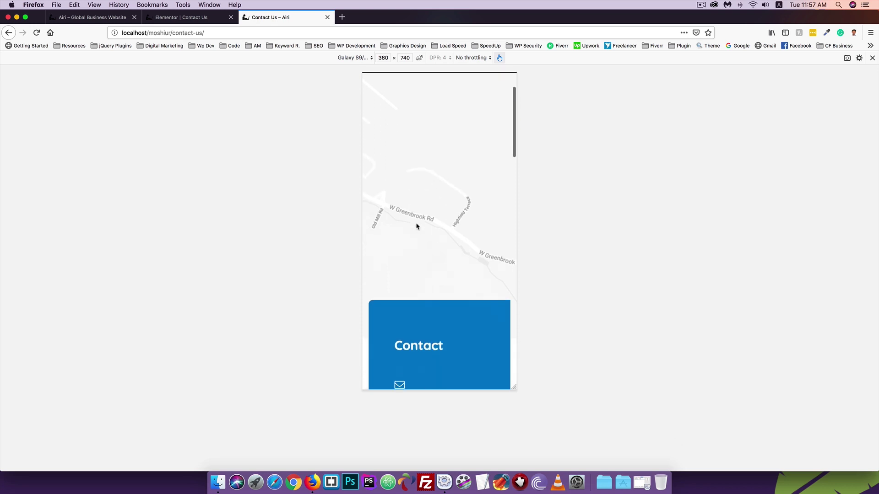
scroll(416, 226, down, 5)
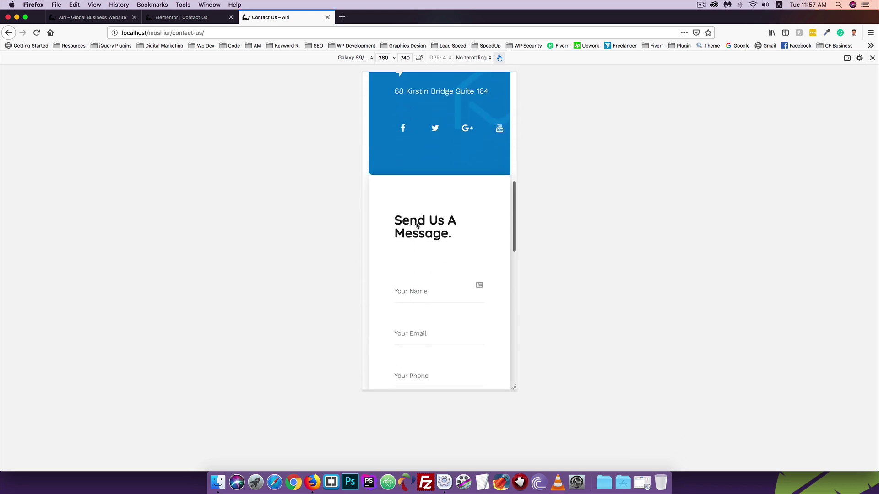
click(153, 19)
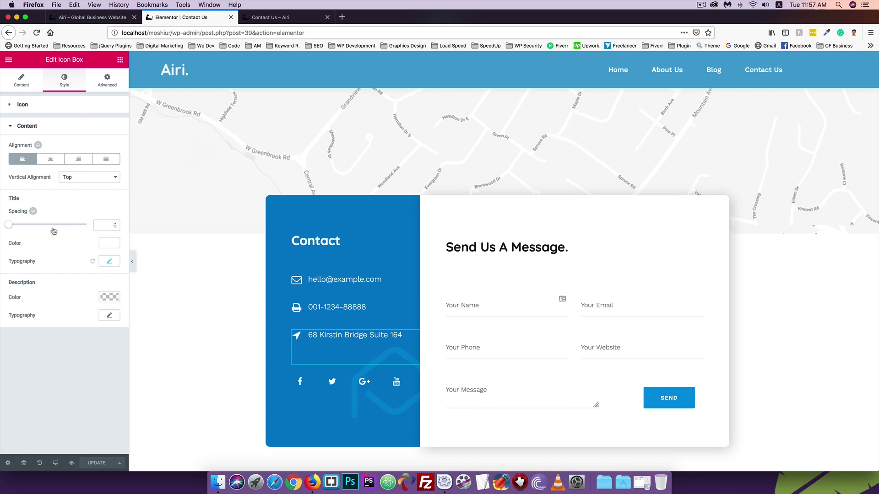
click(285, 17)
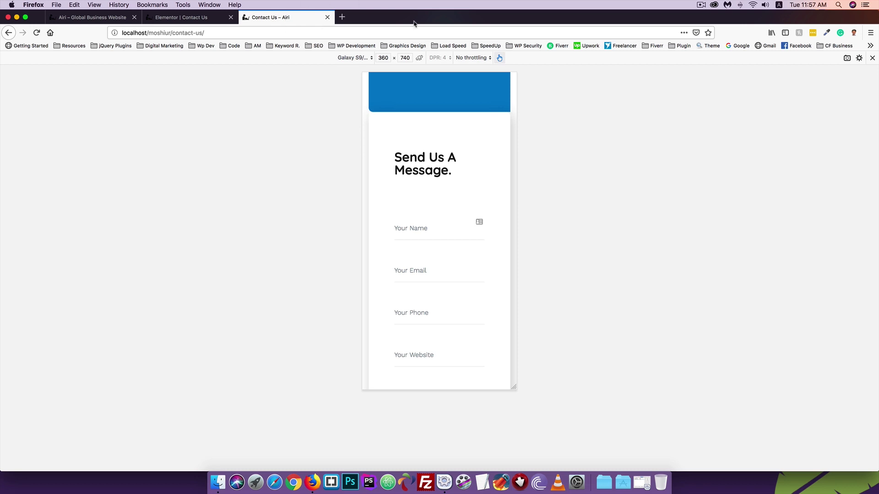
Step: Close the responsive preview and open the site's Home page at desktop width
scroll(421, 98, up, 10)
click(871, 58)
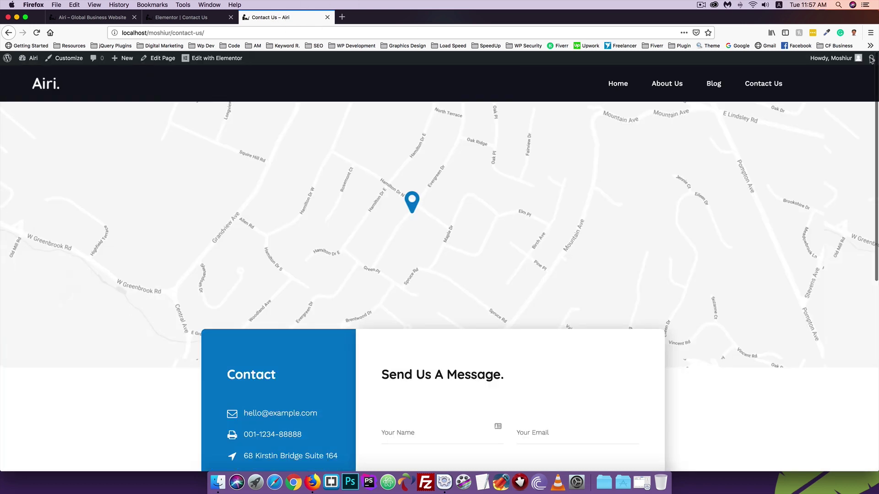
click(618, 84)
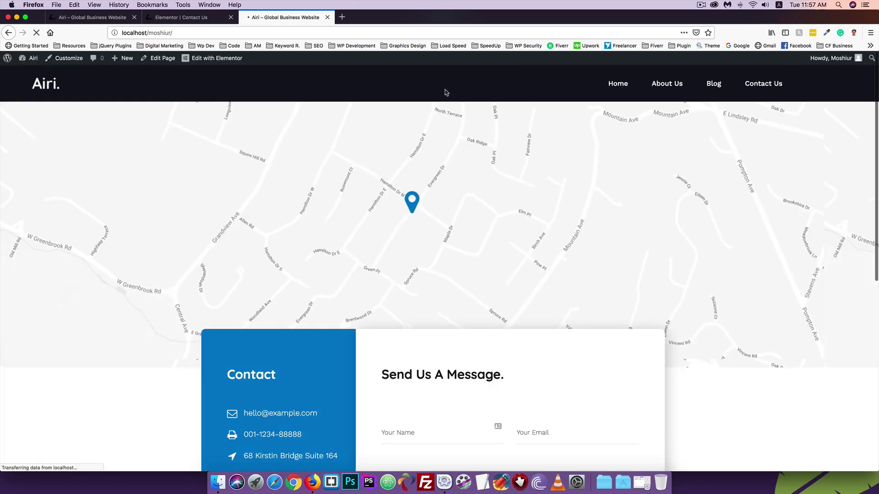
Step: Examine the desktop layout of the Home page's sections from the hero banner down to the footer
scroll(233, 207, down, 3)
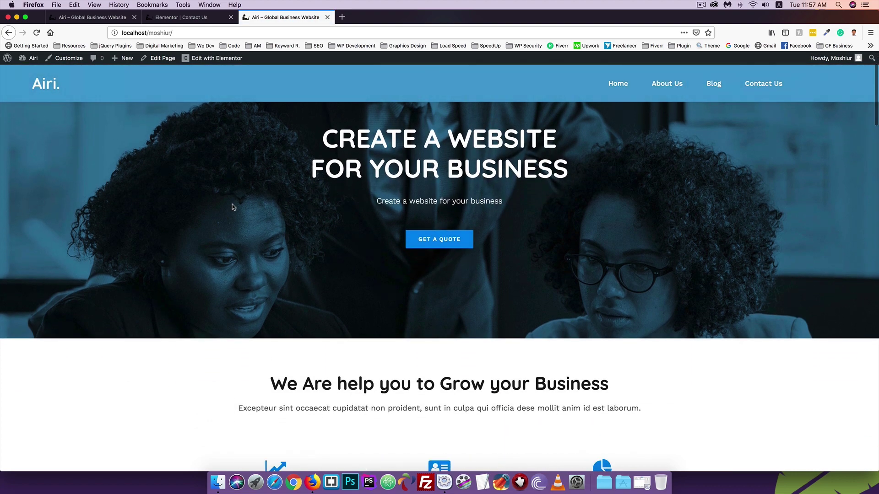
scroll(233, 207, down, 15)
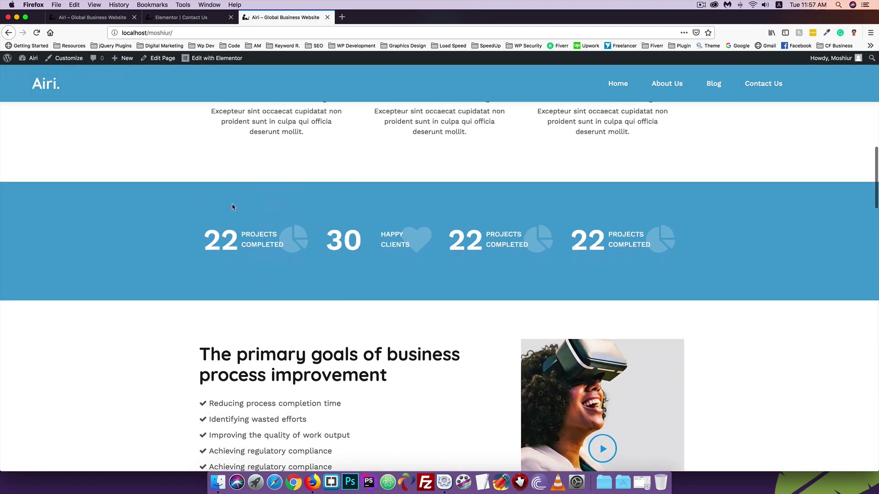
scroll(233, 207, down, 10)
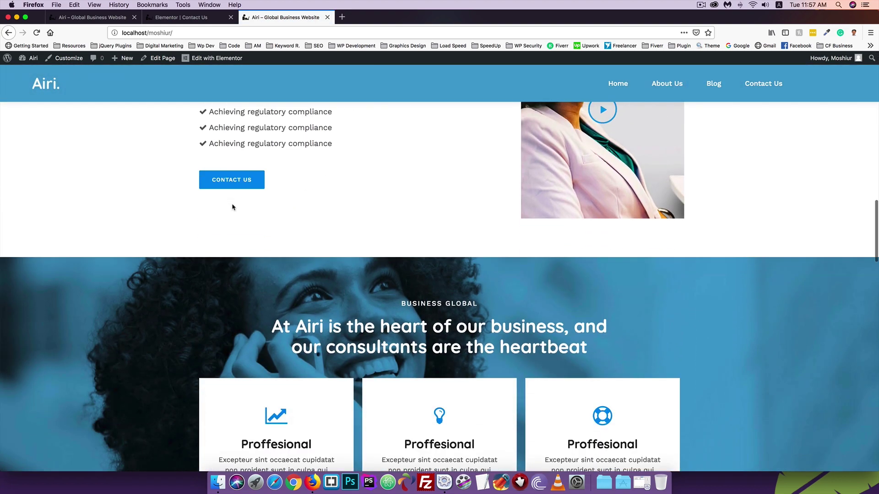
scroll(233, 207, down, 10)
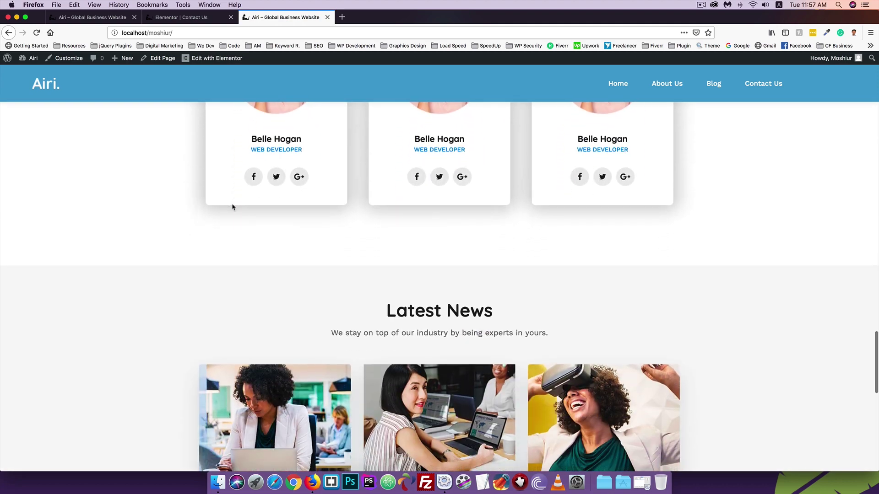
scroll(233, 207, down, 5)
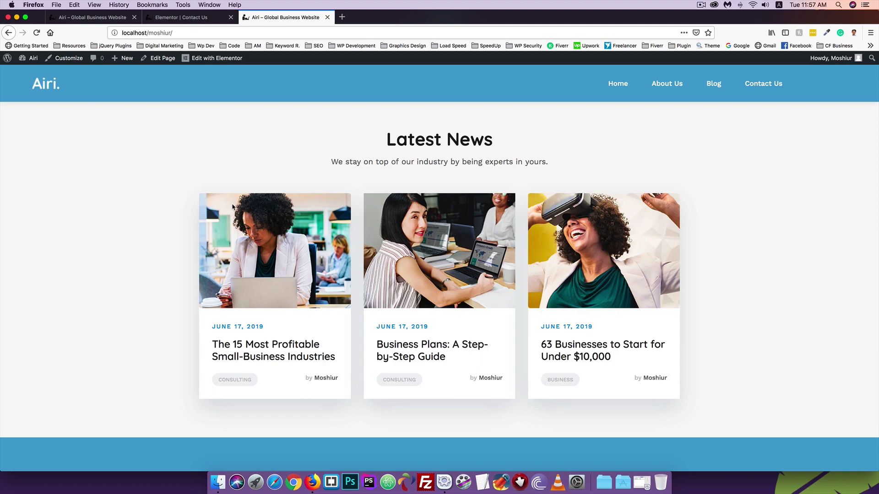
scroll(233, 207, down, 1)
scroll(216, 239, down, 6)
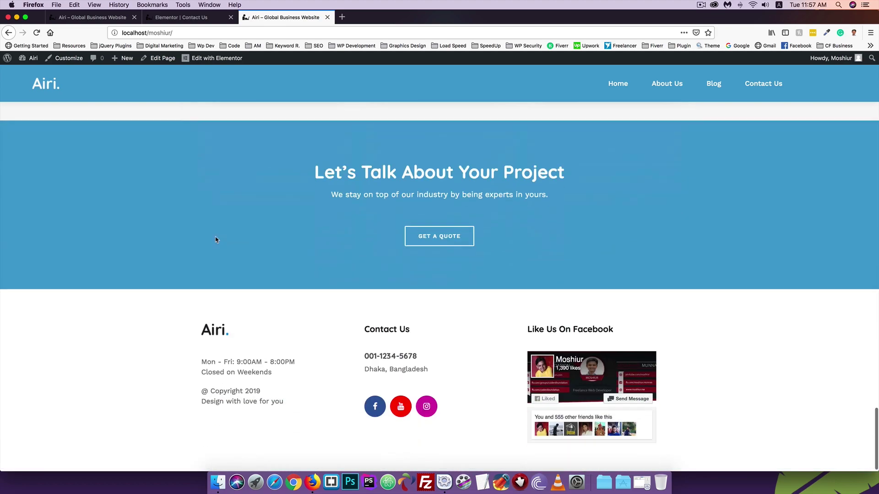
scroll(216, 240, up, 10)
scroll(215, 239, up, 15)
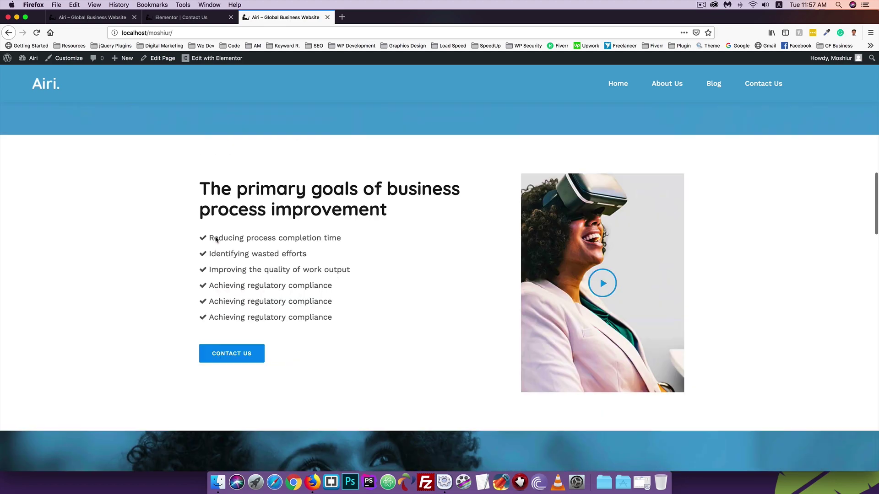